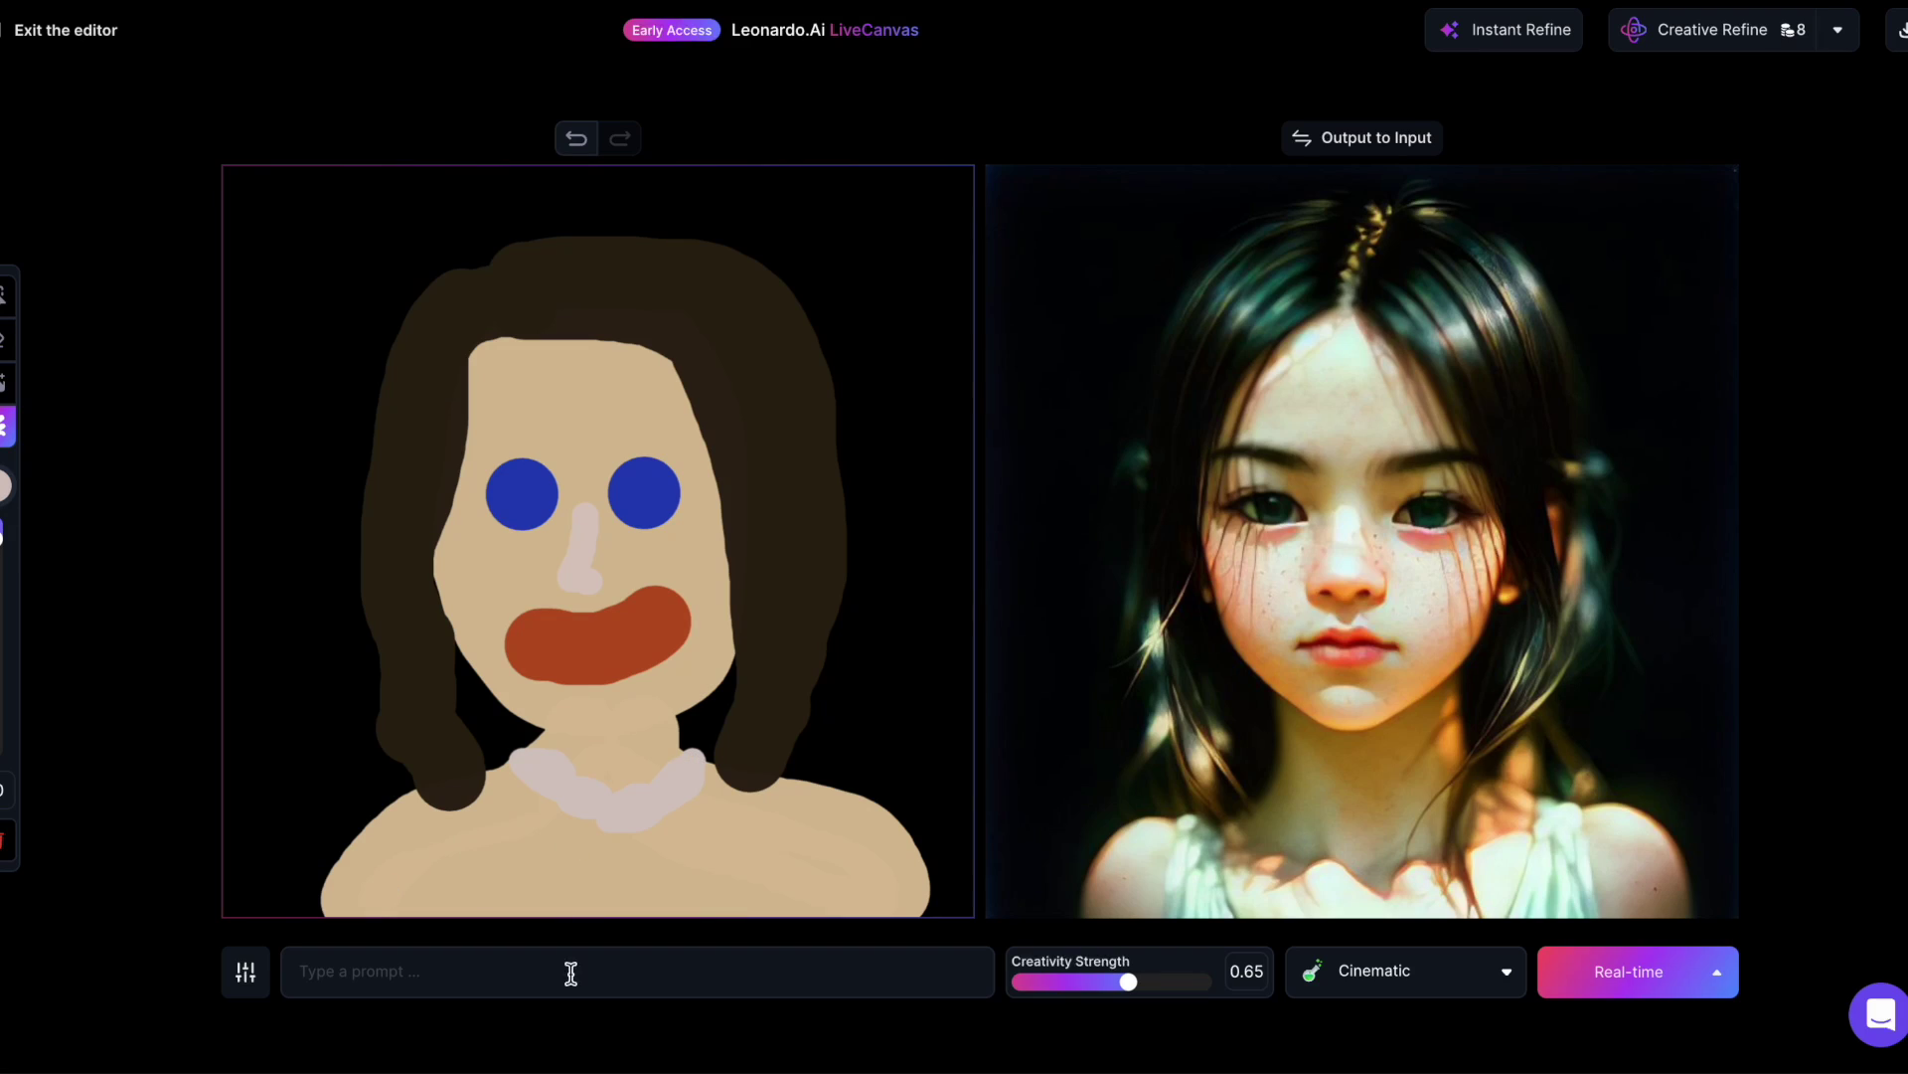
Write the prompt 'portrait of a beautiful woman whith clear skin, blue eyes and dark hair', dropping 'young'
text(portrait of a beautiful youn)
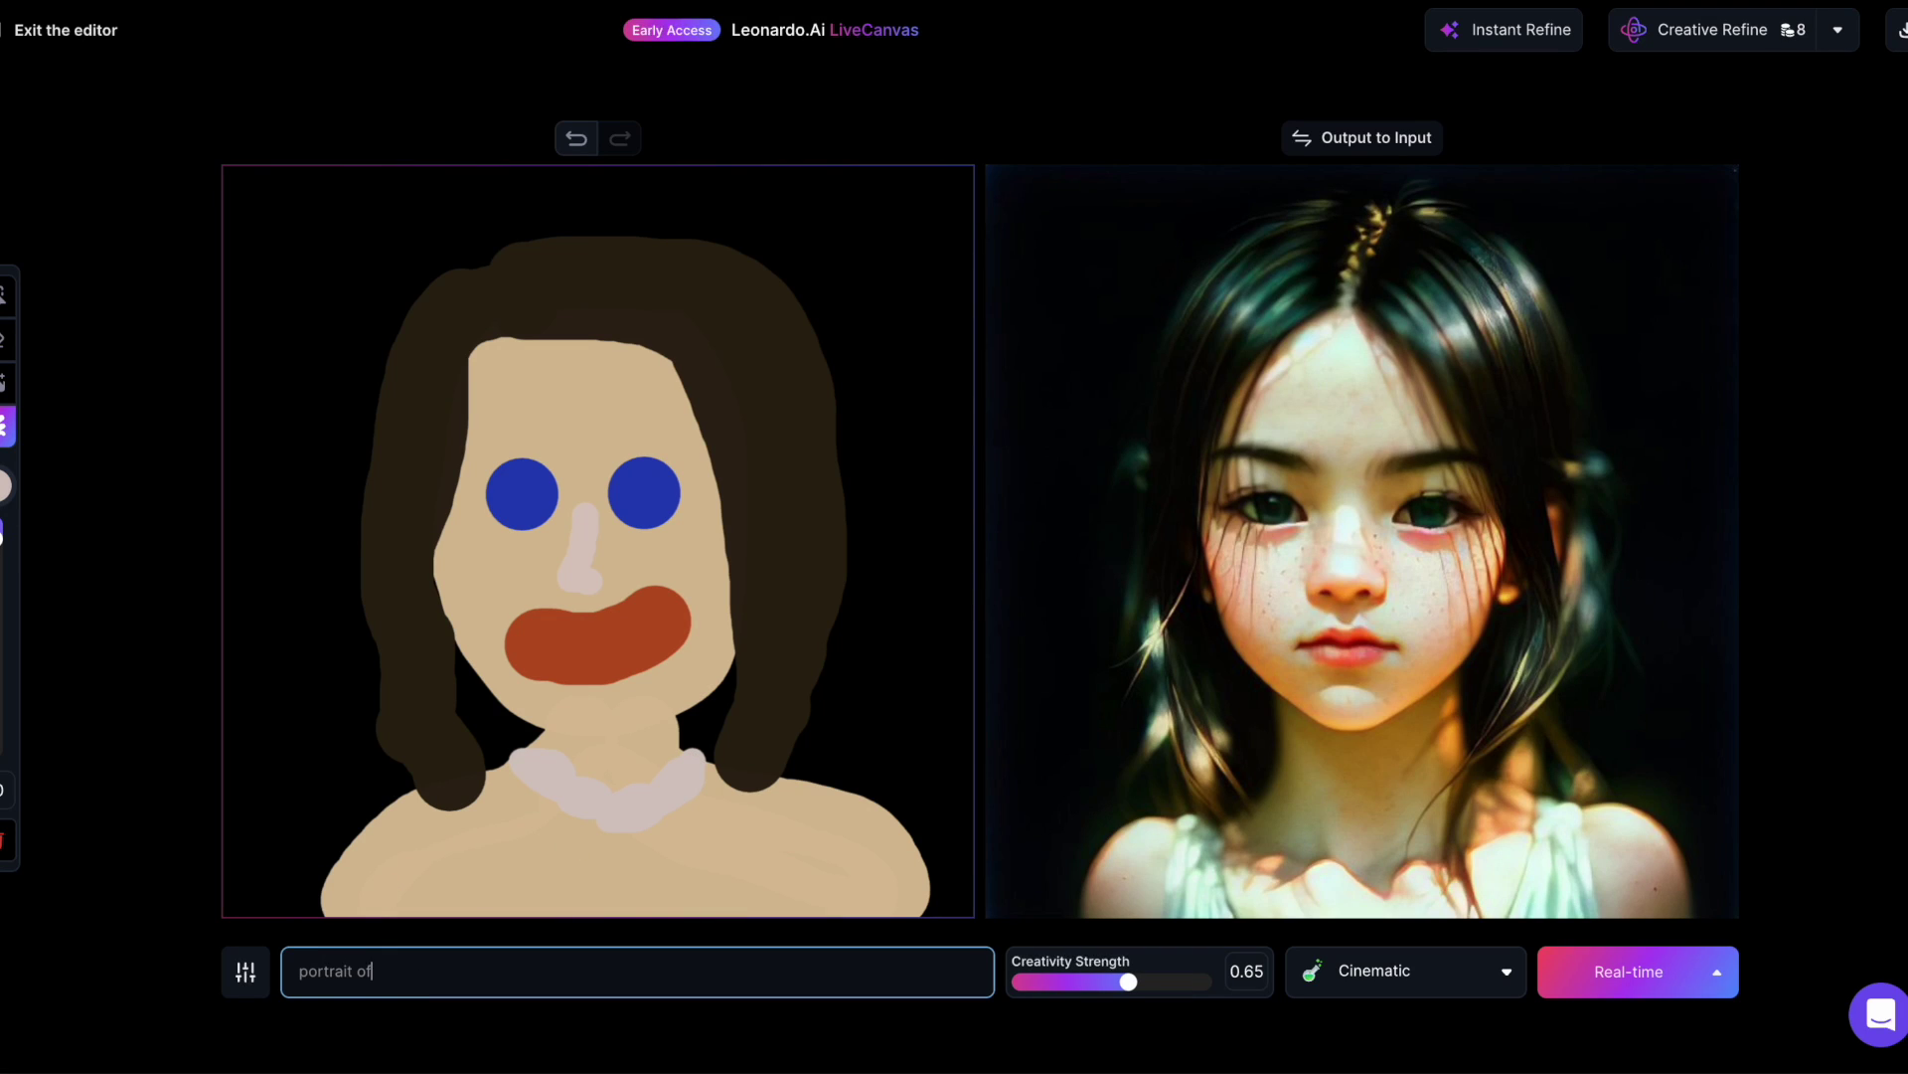
text(d moman)
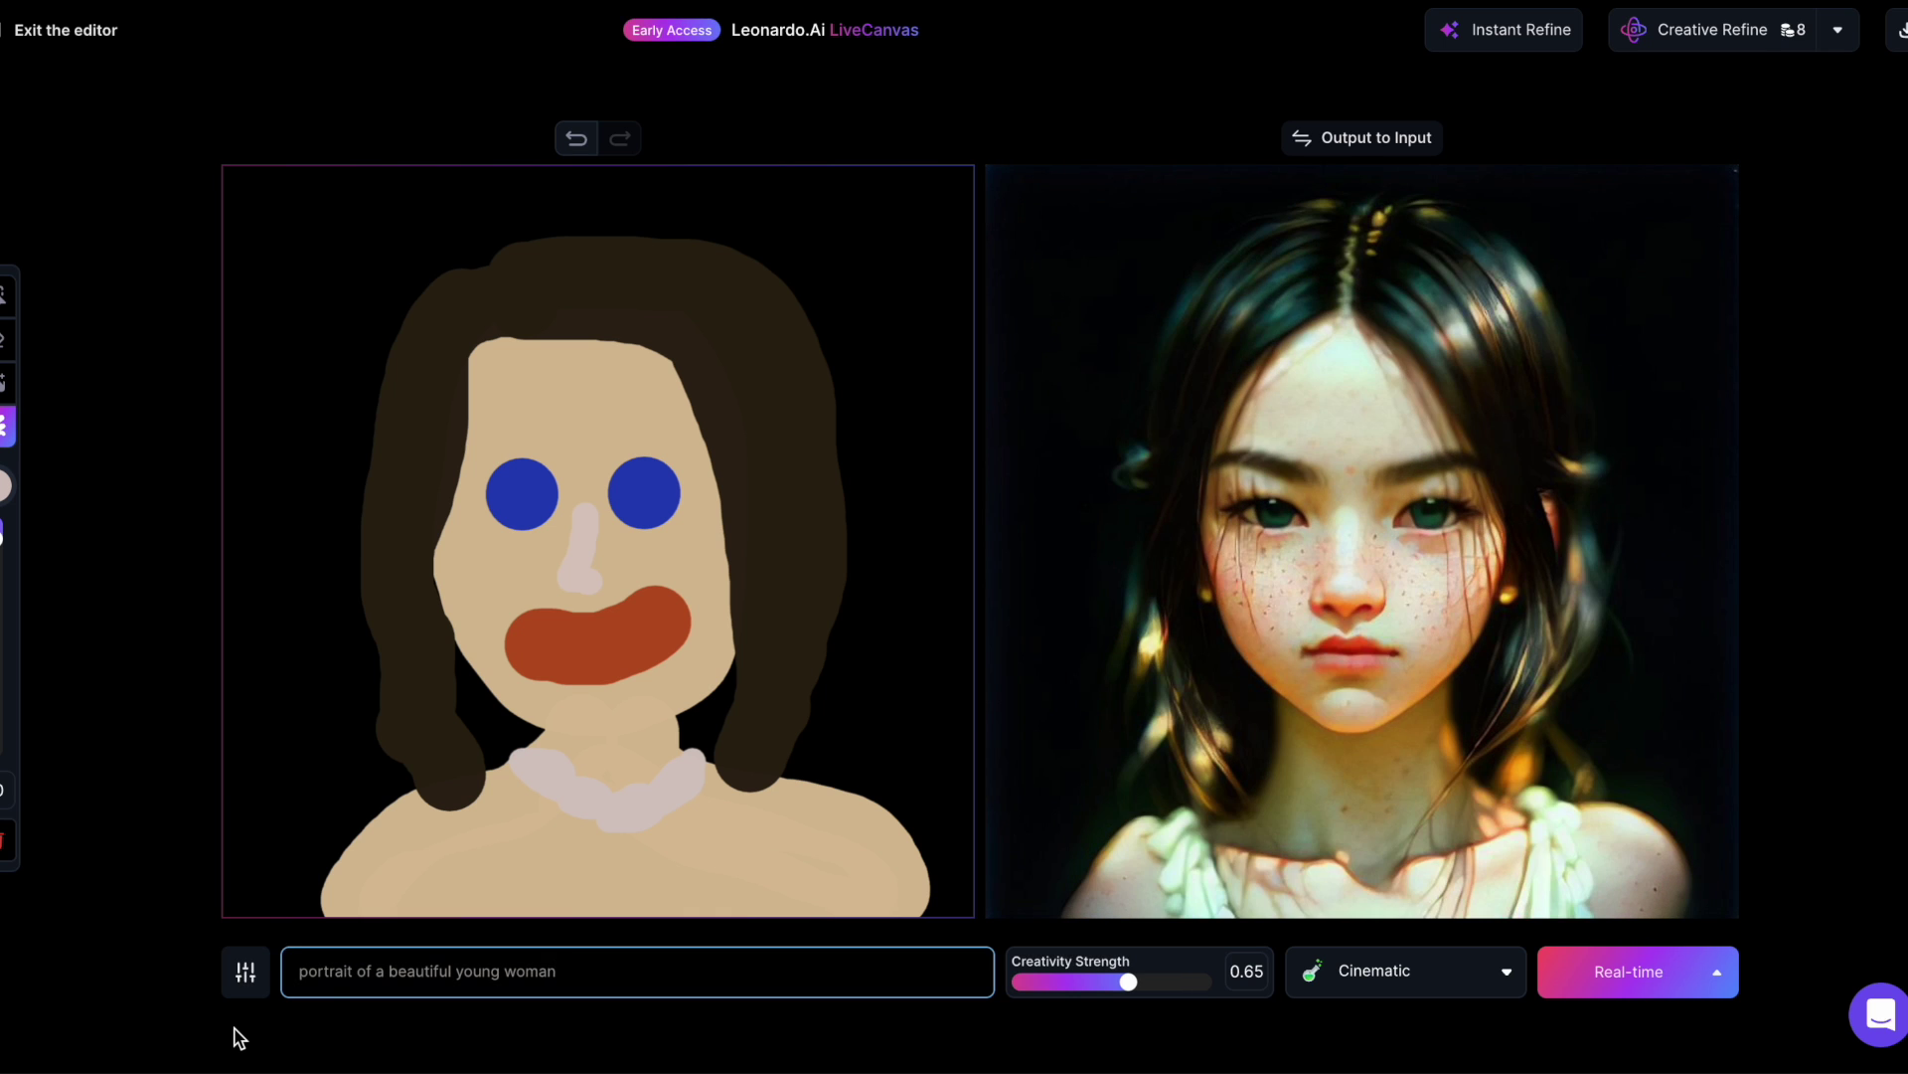
double_click(472, 971)
key(BackSpace)
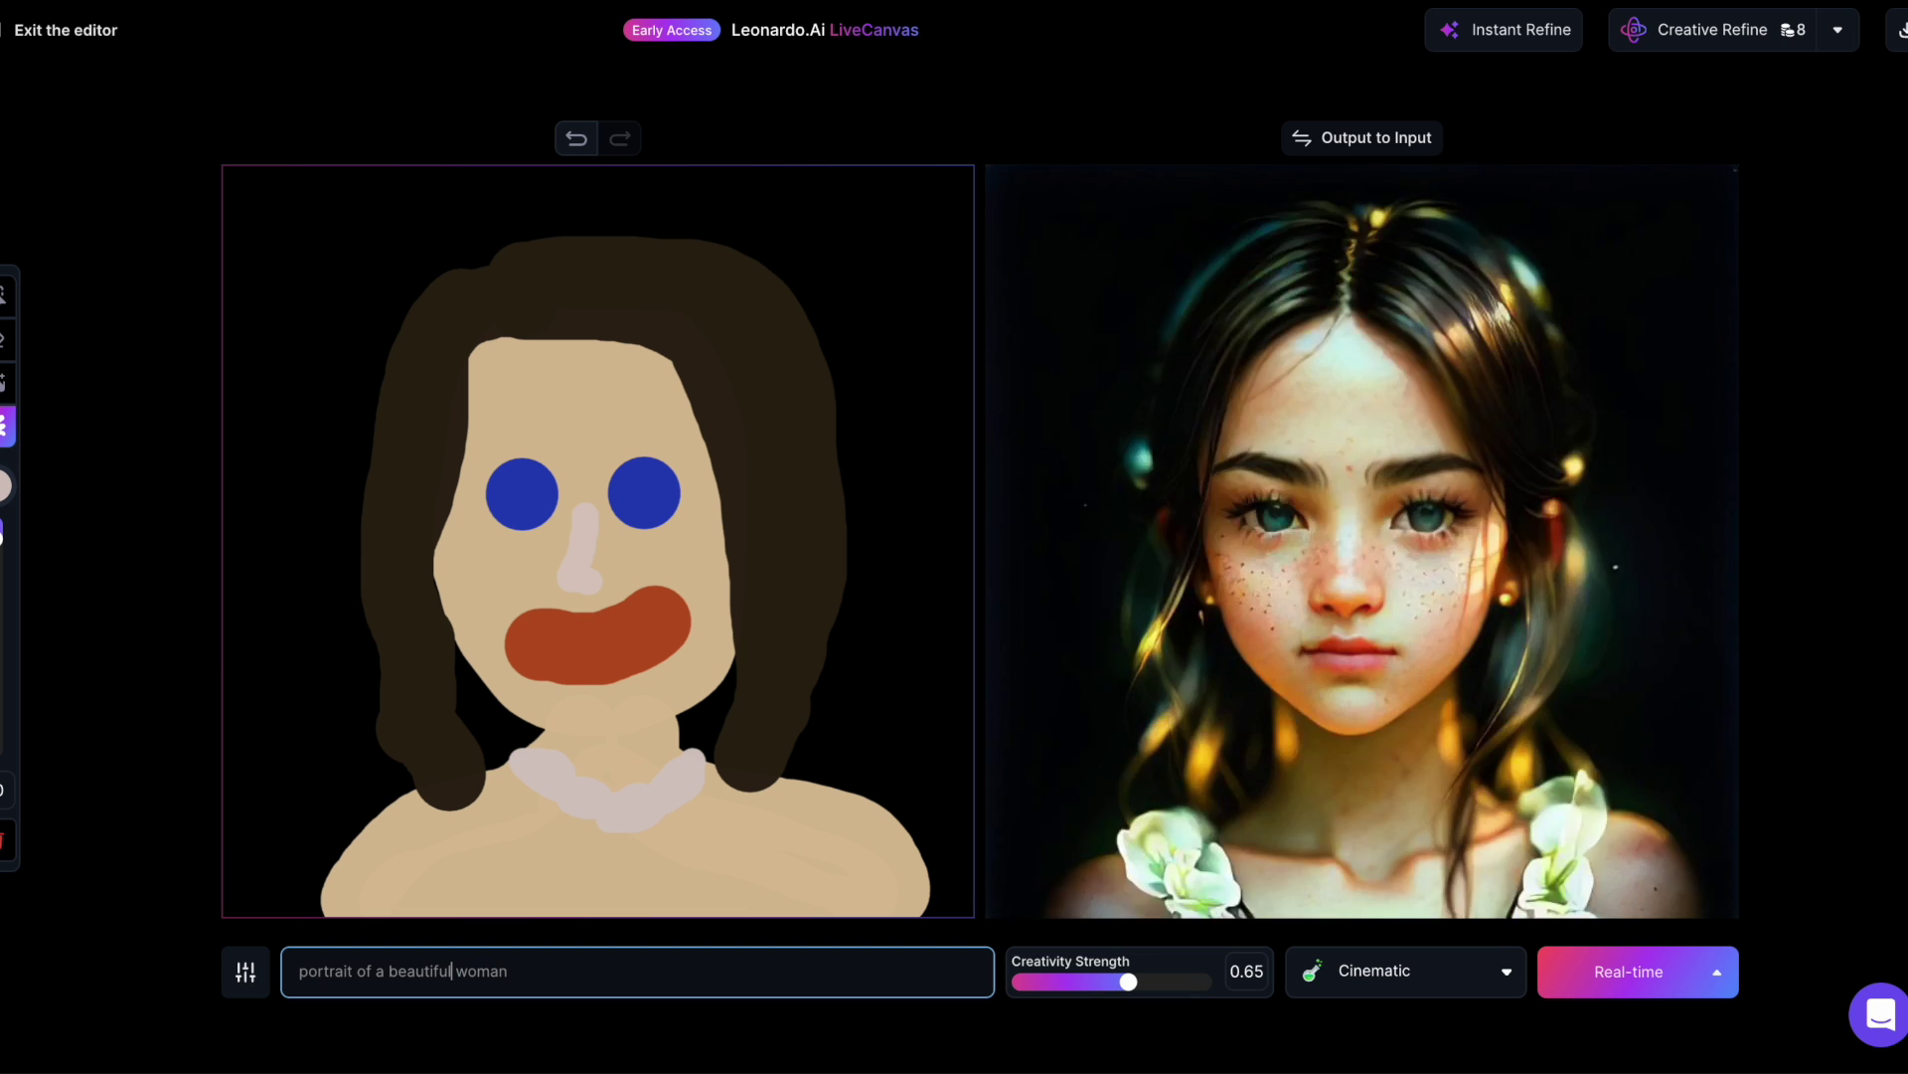
click(540, 971)
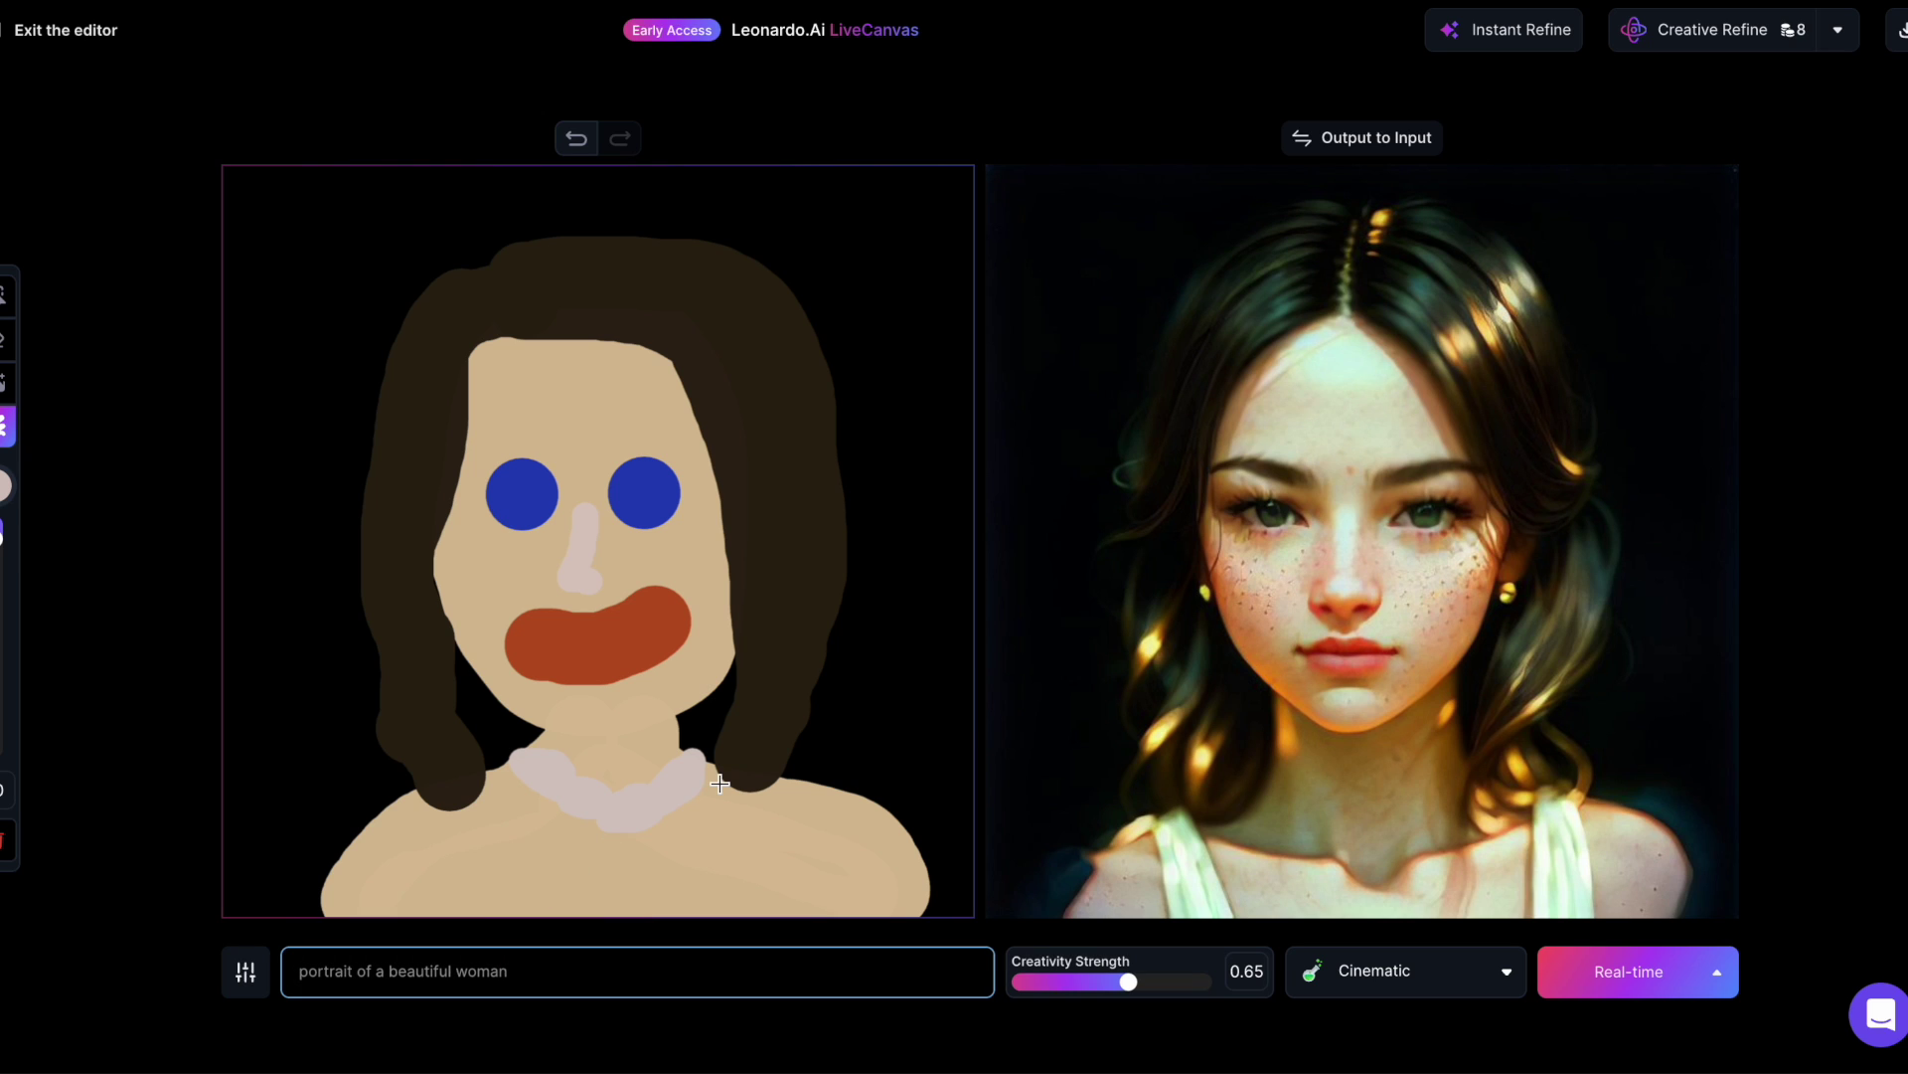
text(whith clear skin, blue ey)
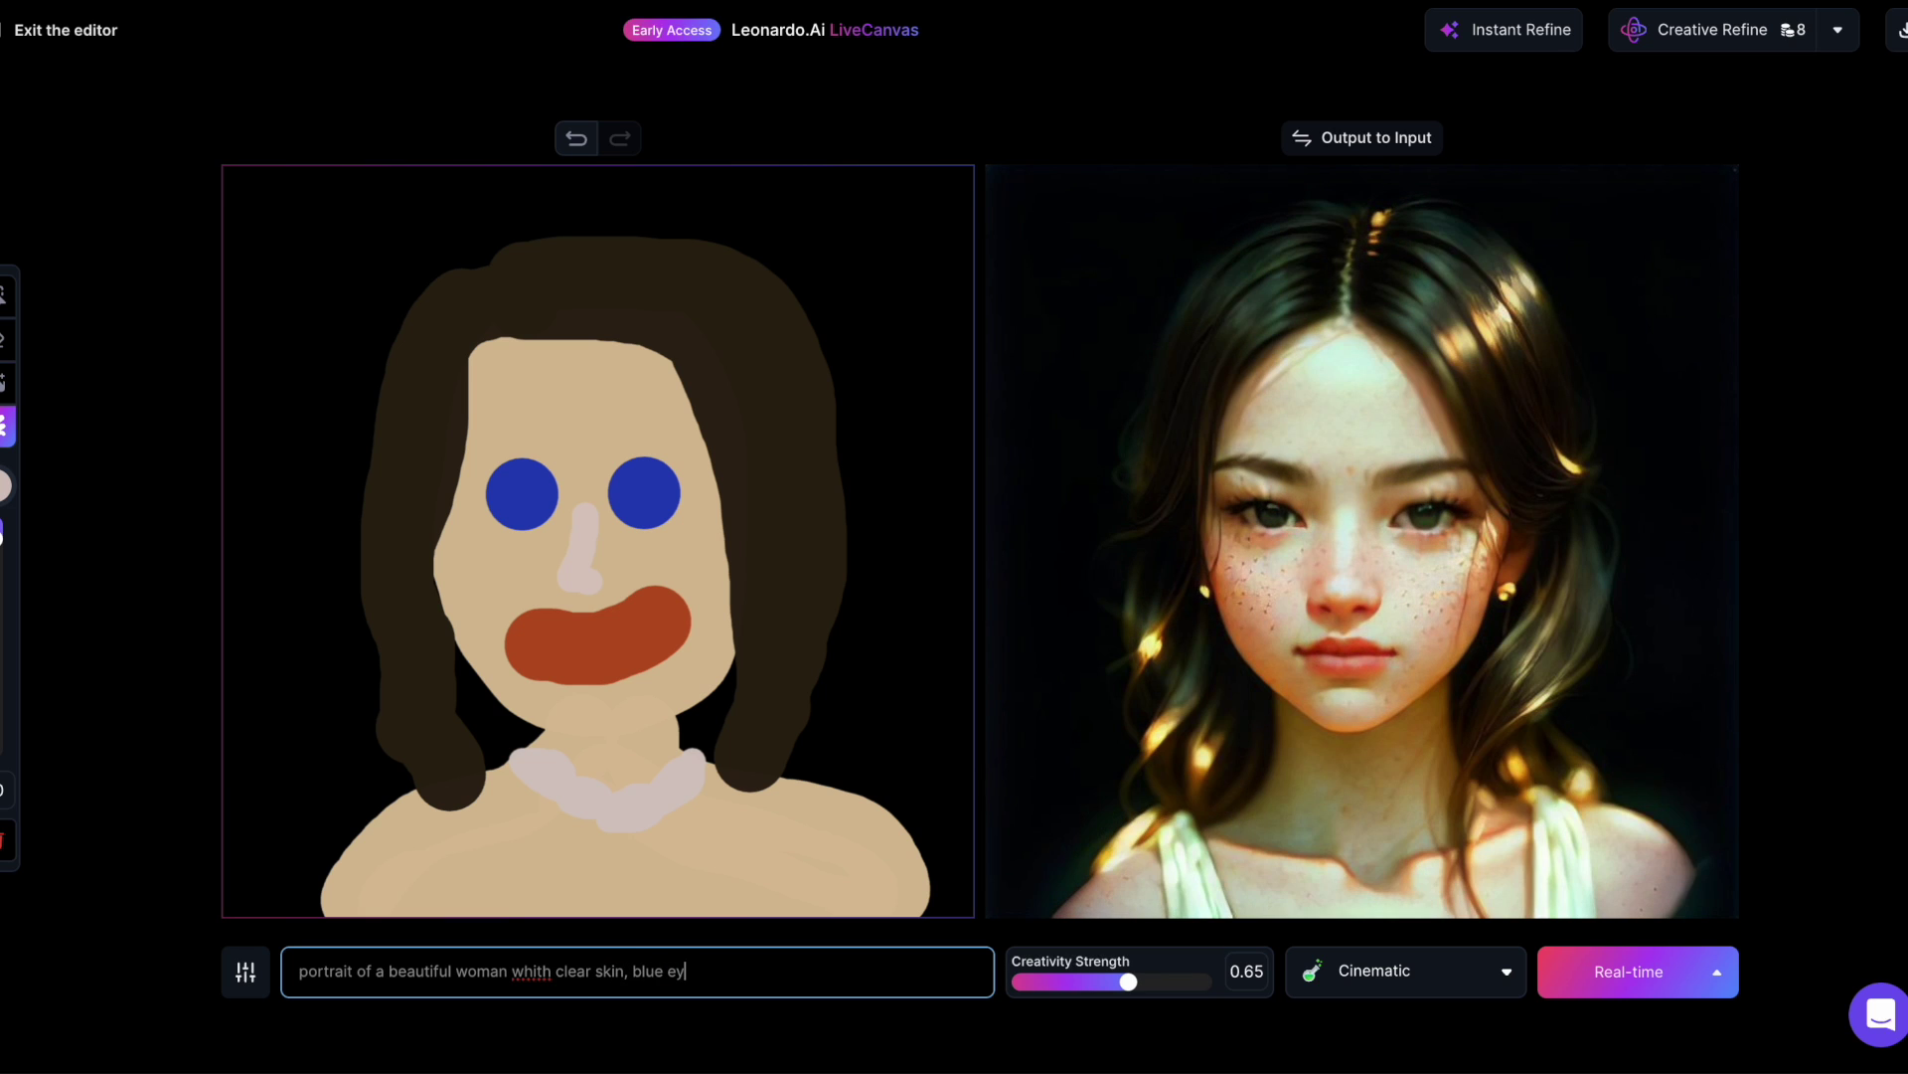
text(es and dar)
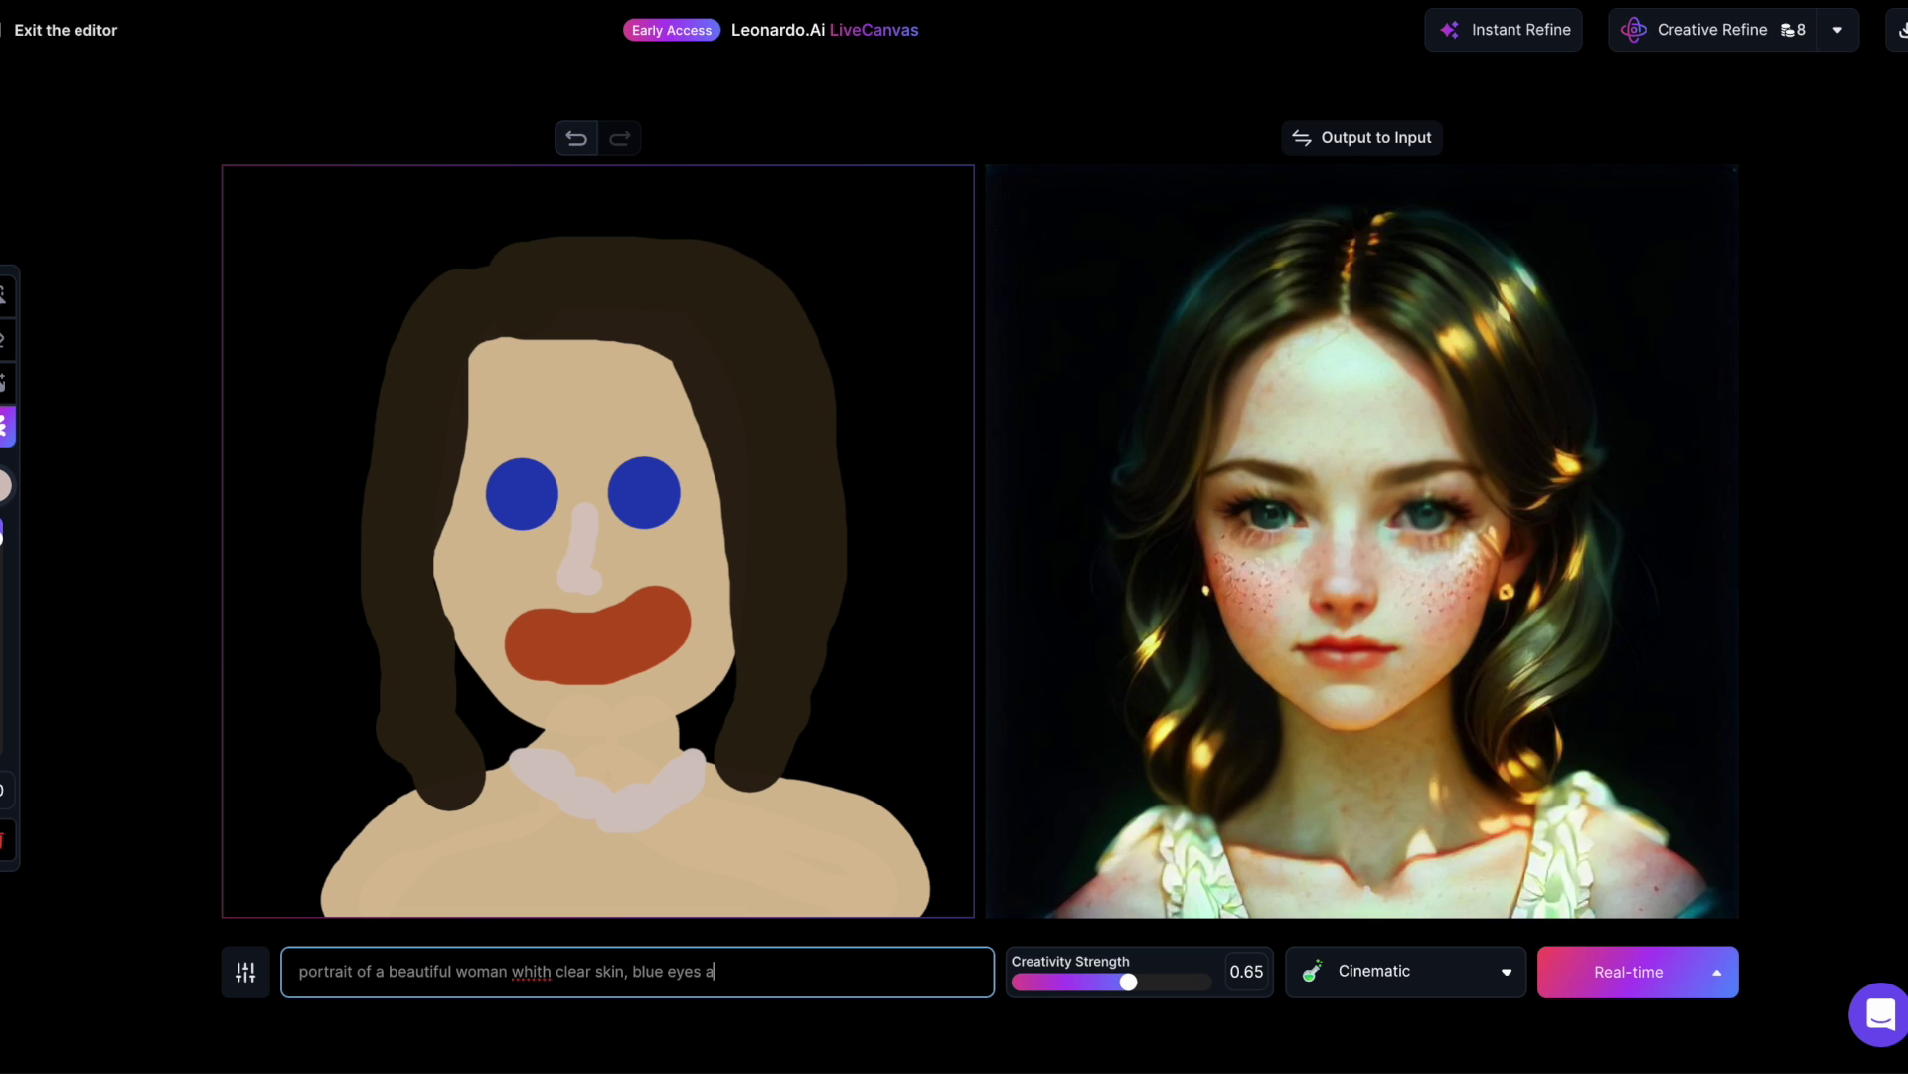
text(k hair)
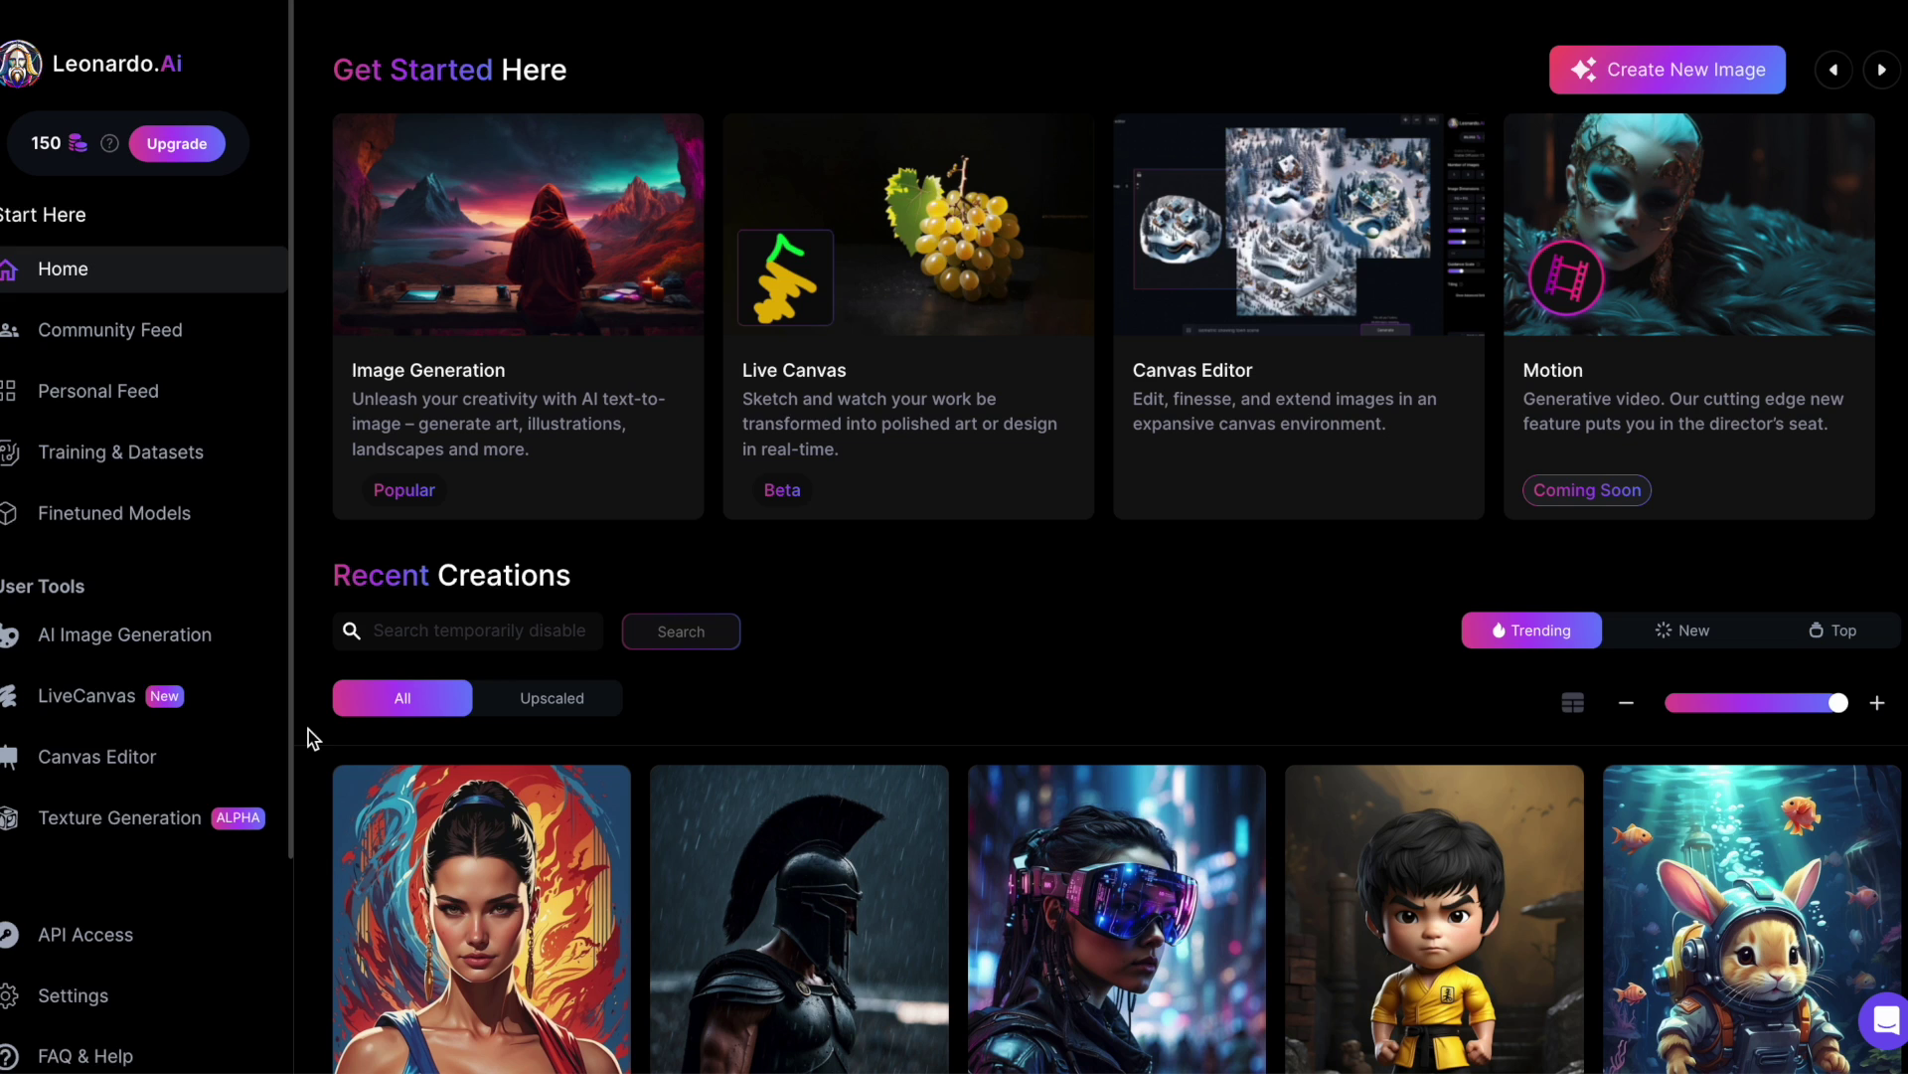
Open a new blank LiveCanvas workspace and bring up its colour picker
click(70, 695)
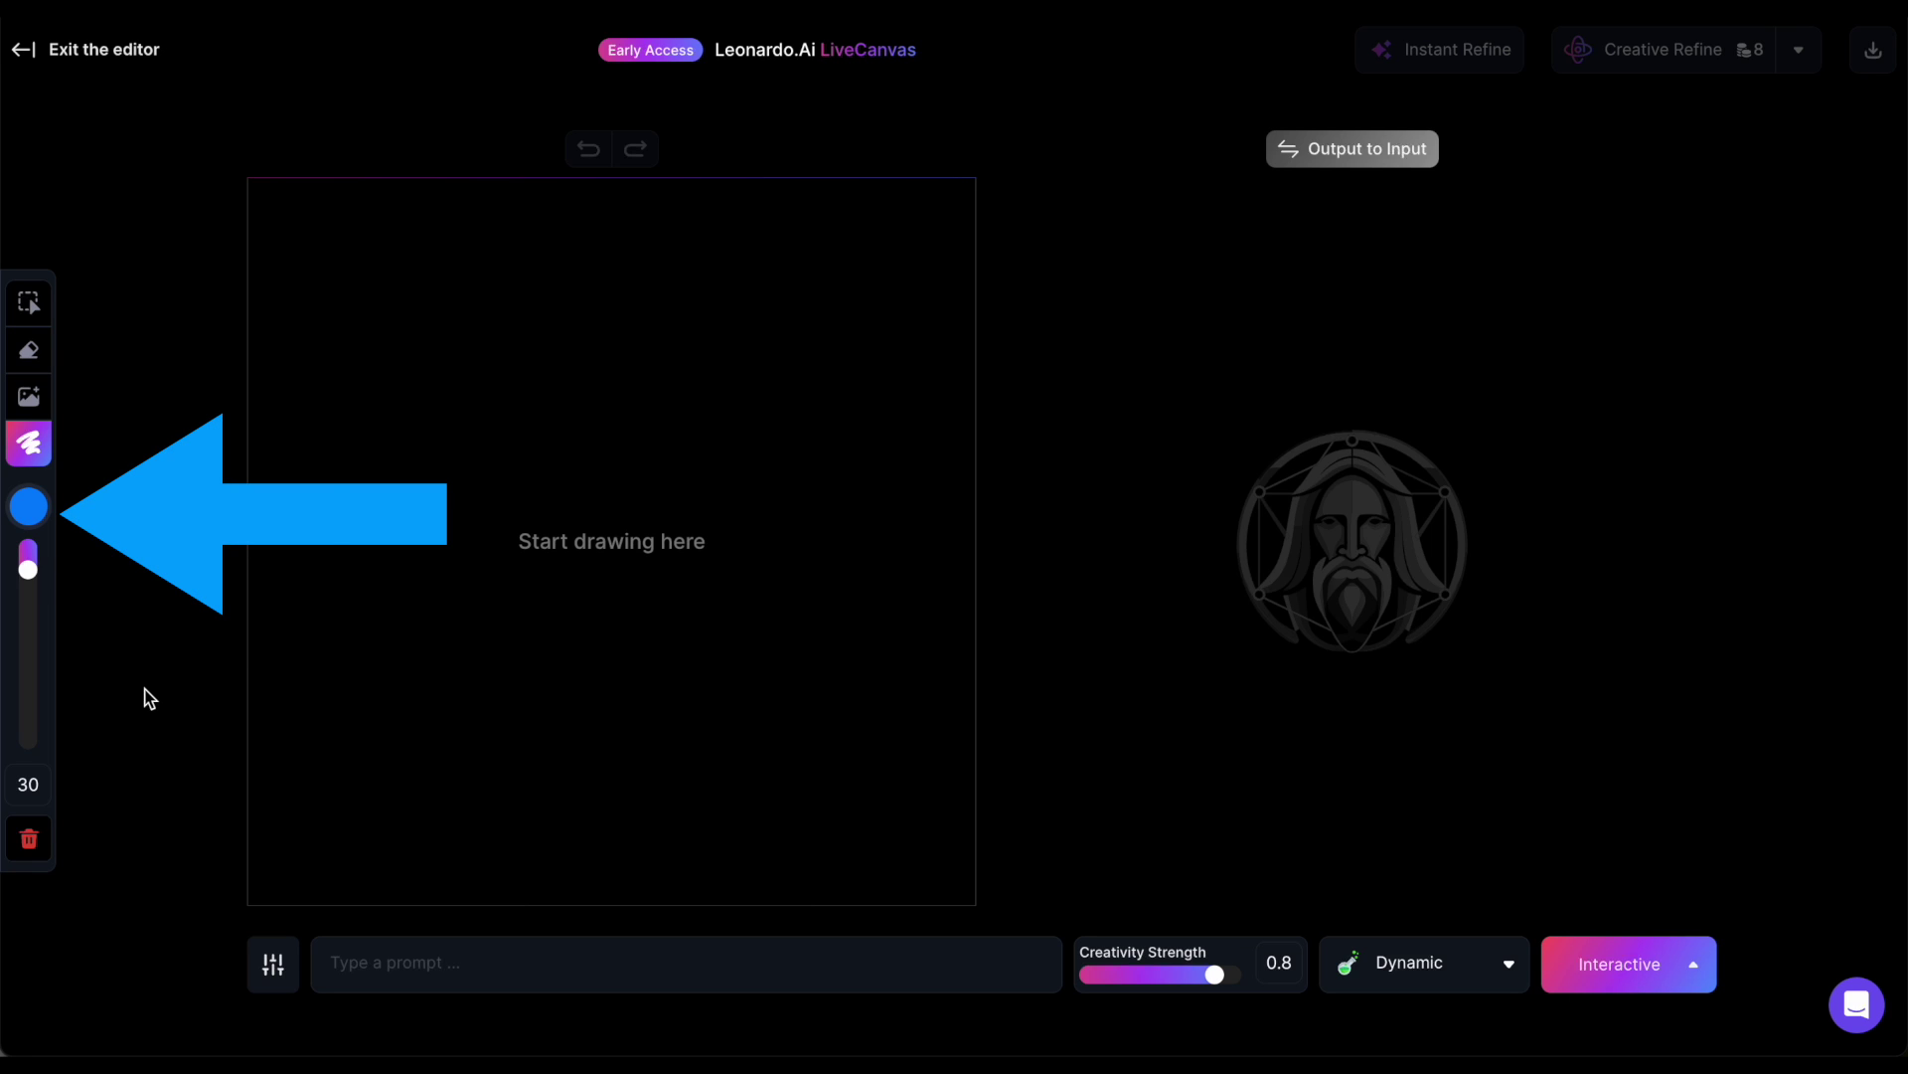
click(29, 506)
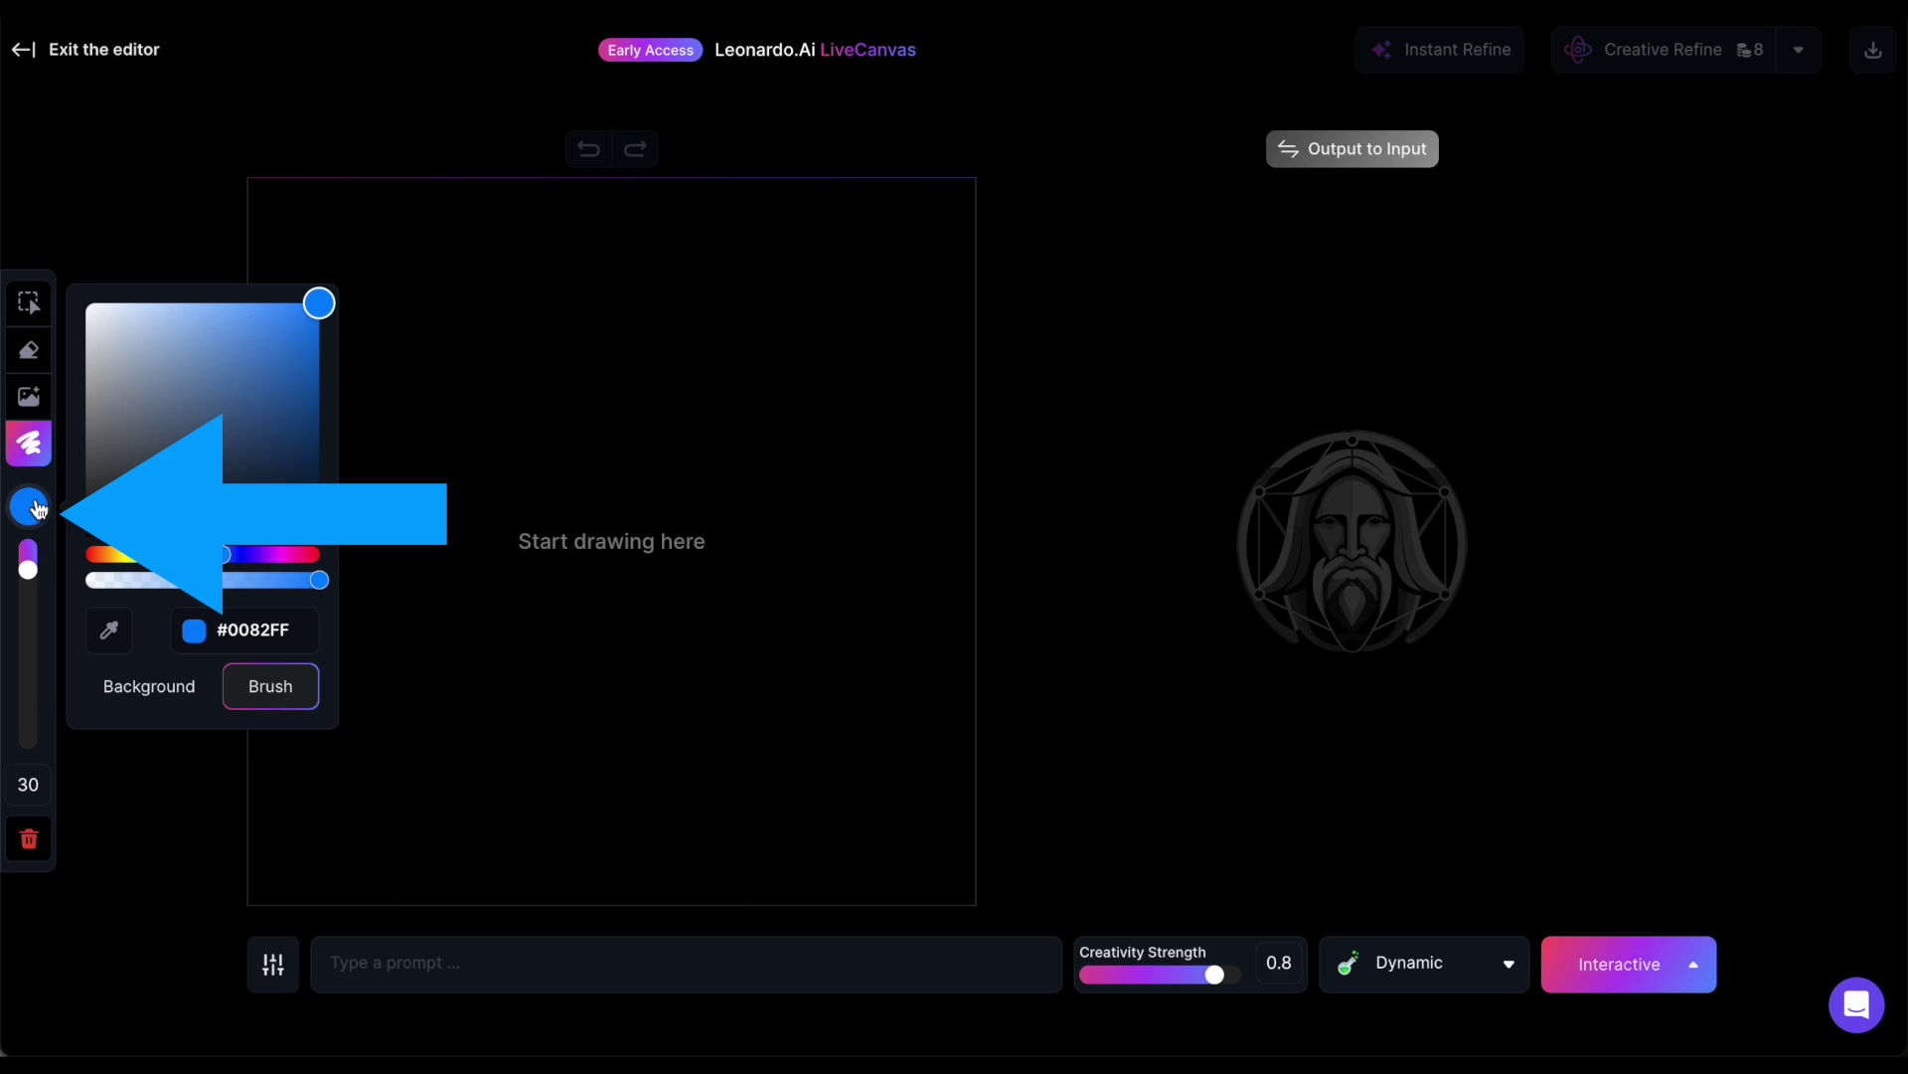
Set the canvas background colour to pale pink #F2EBEB
click(150, 699)
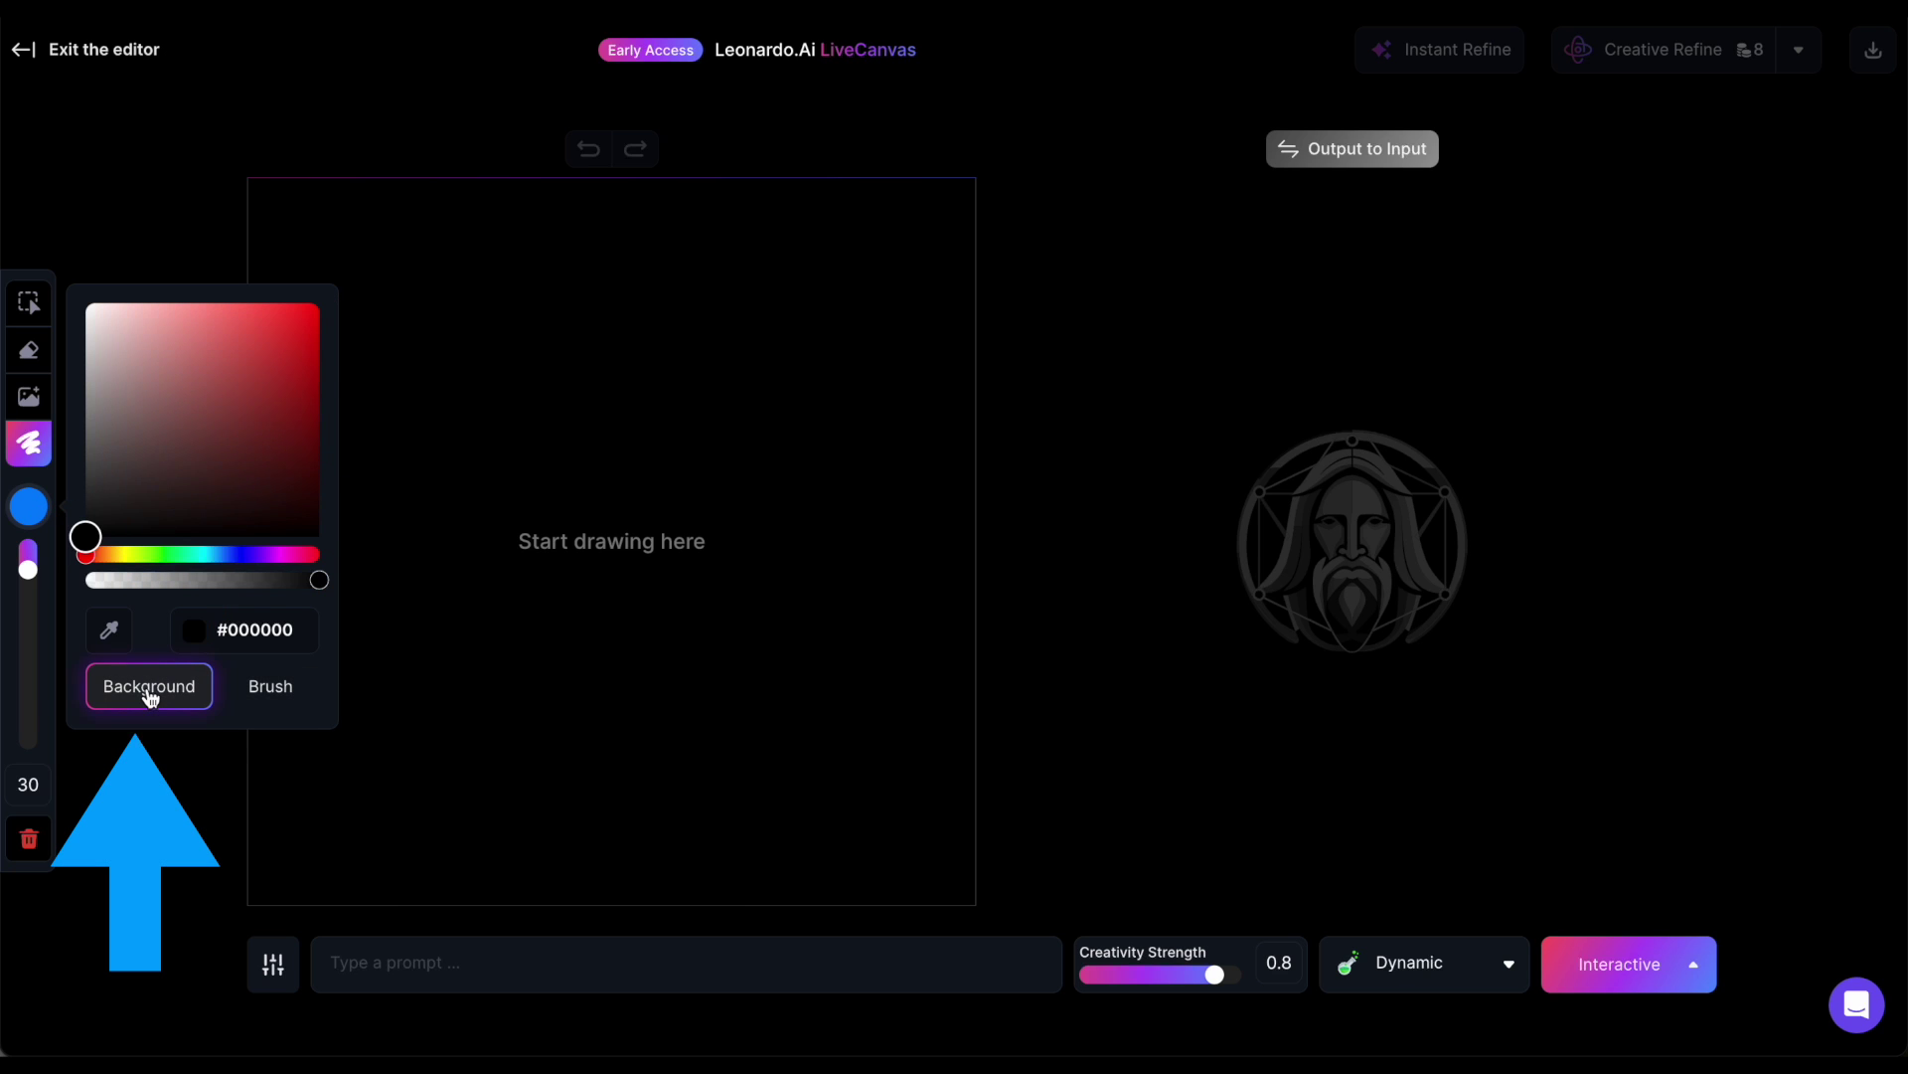
click(93, 314)
mouse_move(319, 579)
mouse_down()
mouse_move(87, 580)
mouse_move(324, 602)
mouse_up()
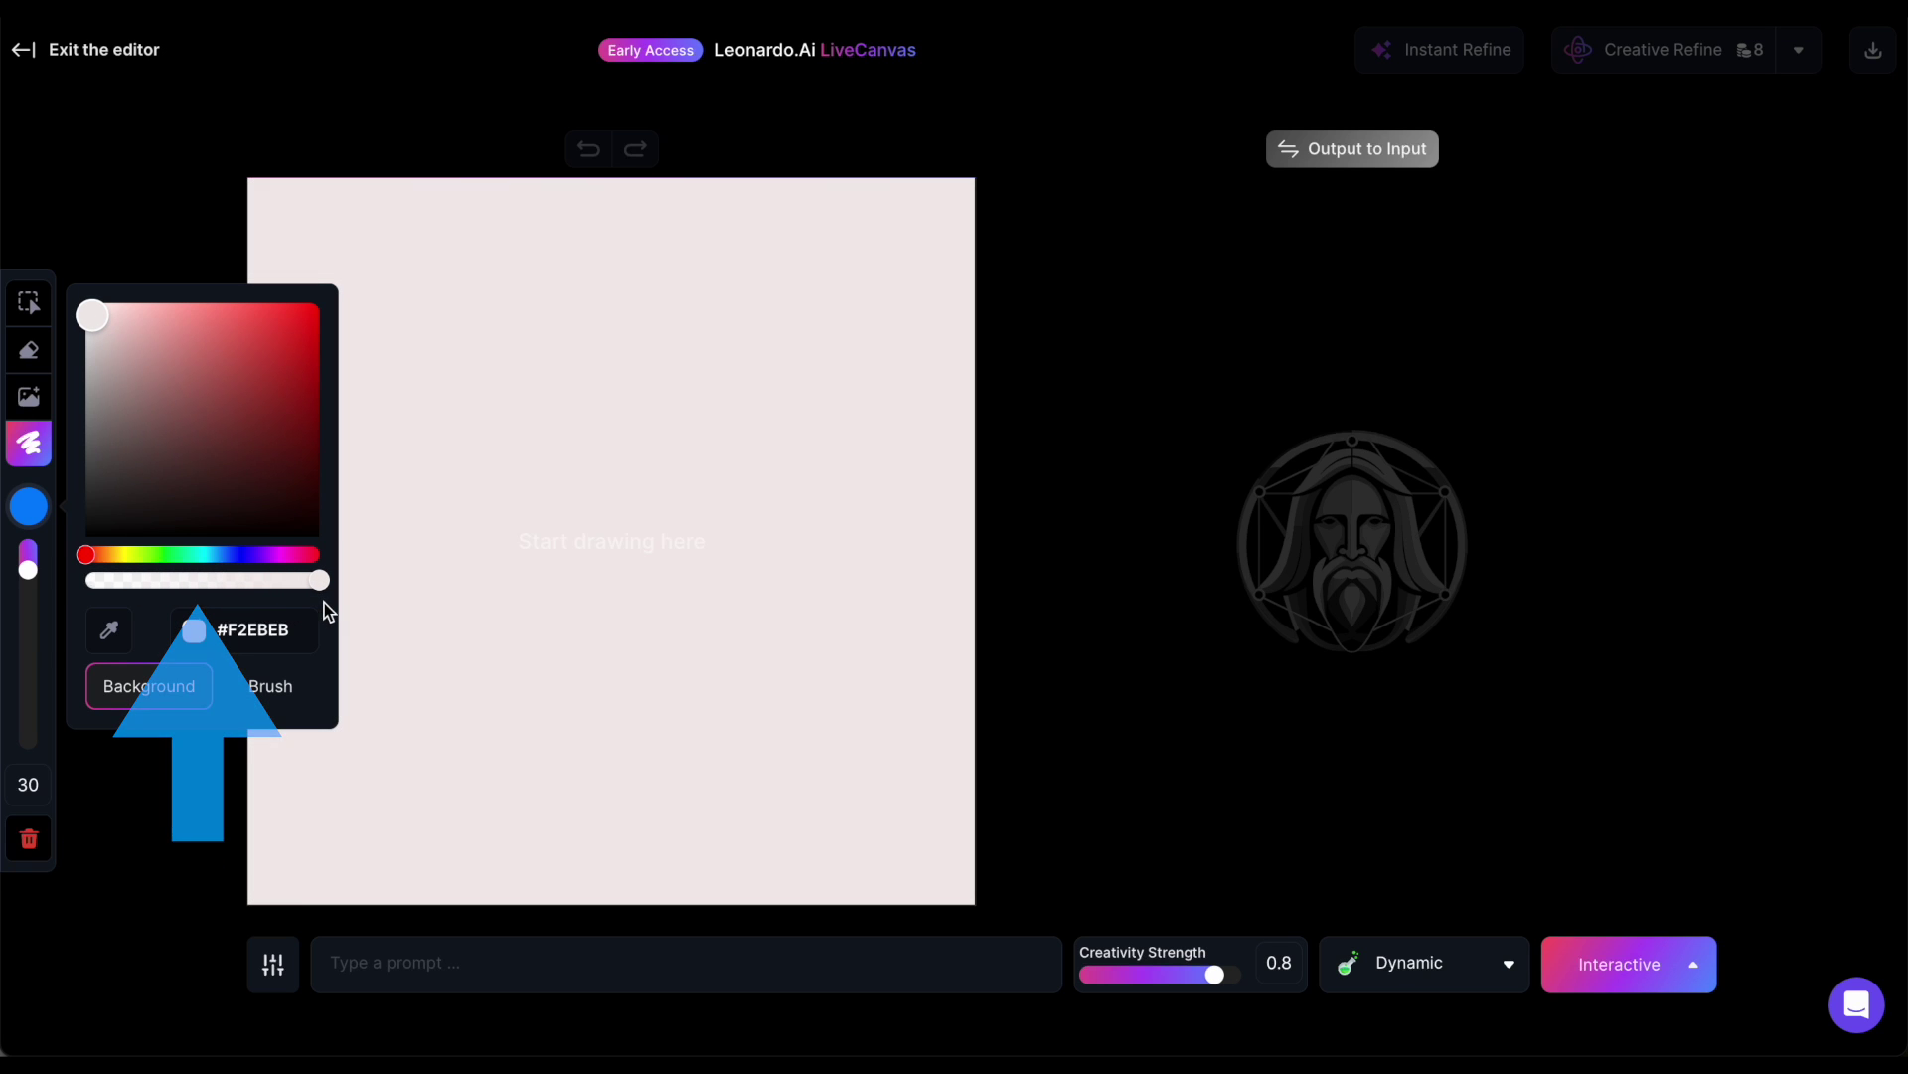
Paint a large red #F40E40 circle mid-canvas at brush size 97
click(268, 695)
drag(283, 553, 311, 554)
click(306, 314)
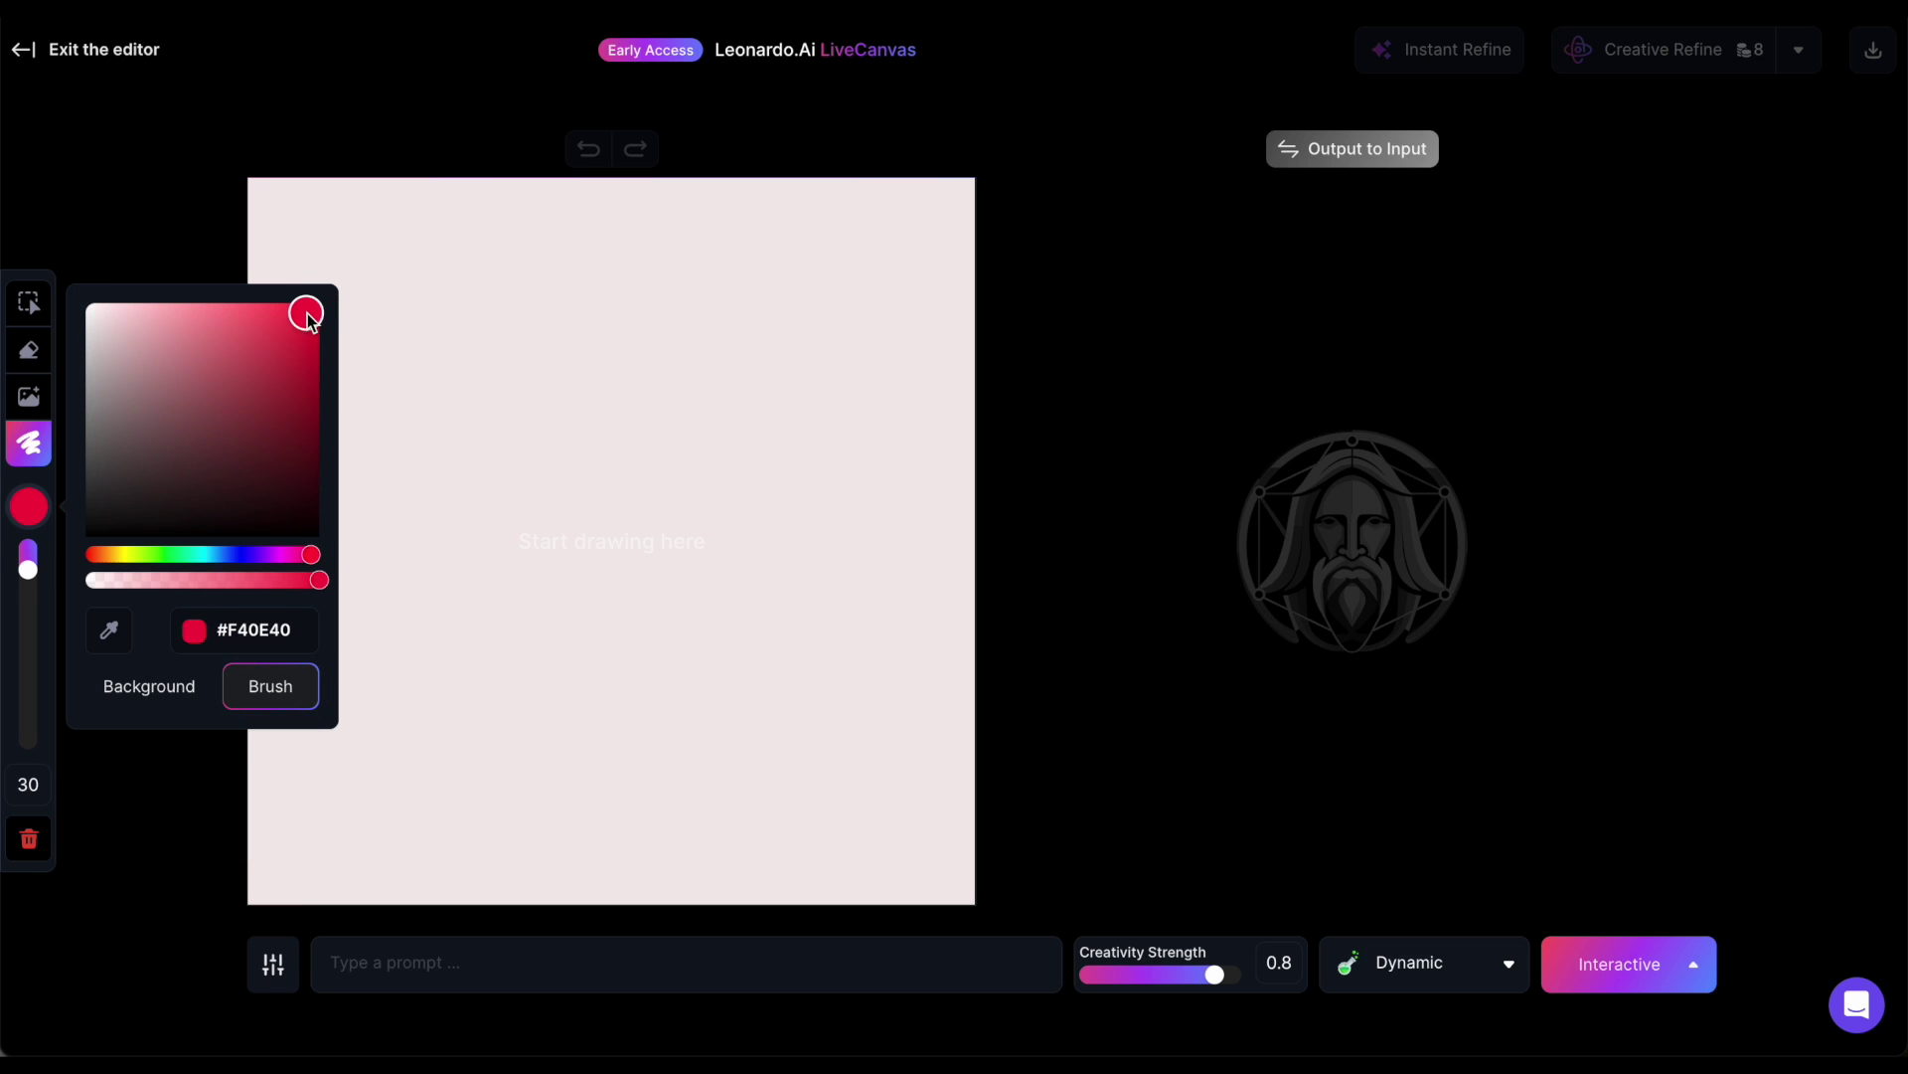
drag(28, 568, 28, 640)
mouse_move(572, 373)
mouse_down()
mouse_move(486, 520)
mouse_move(554, 384)
mouse_move(596, 447)
mouse_up()
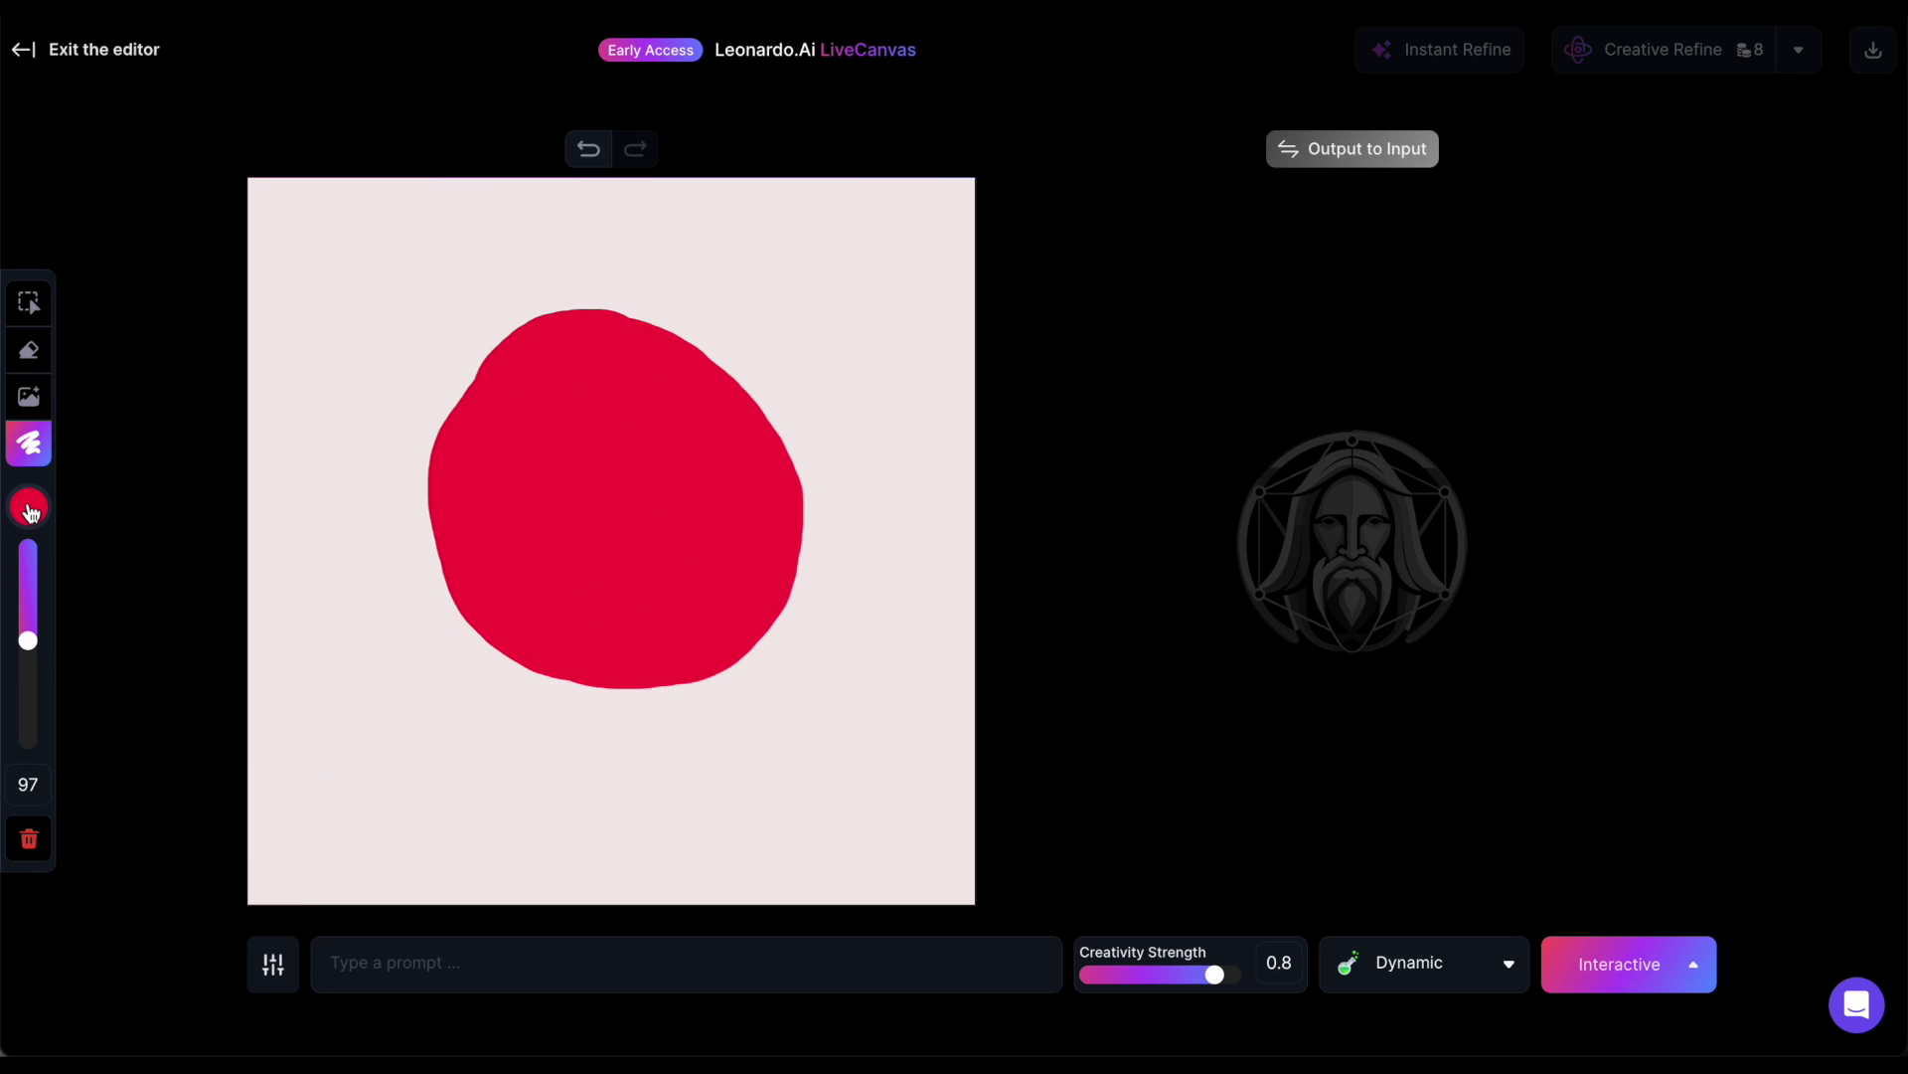
click(29, 508)
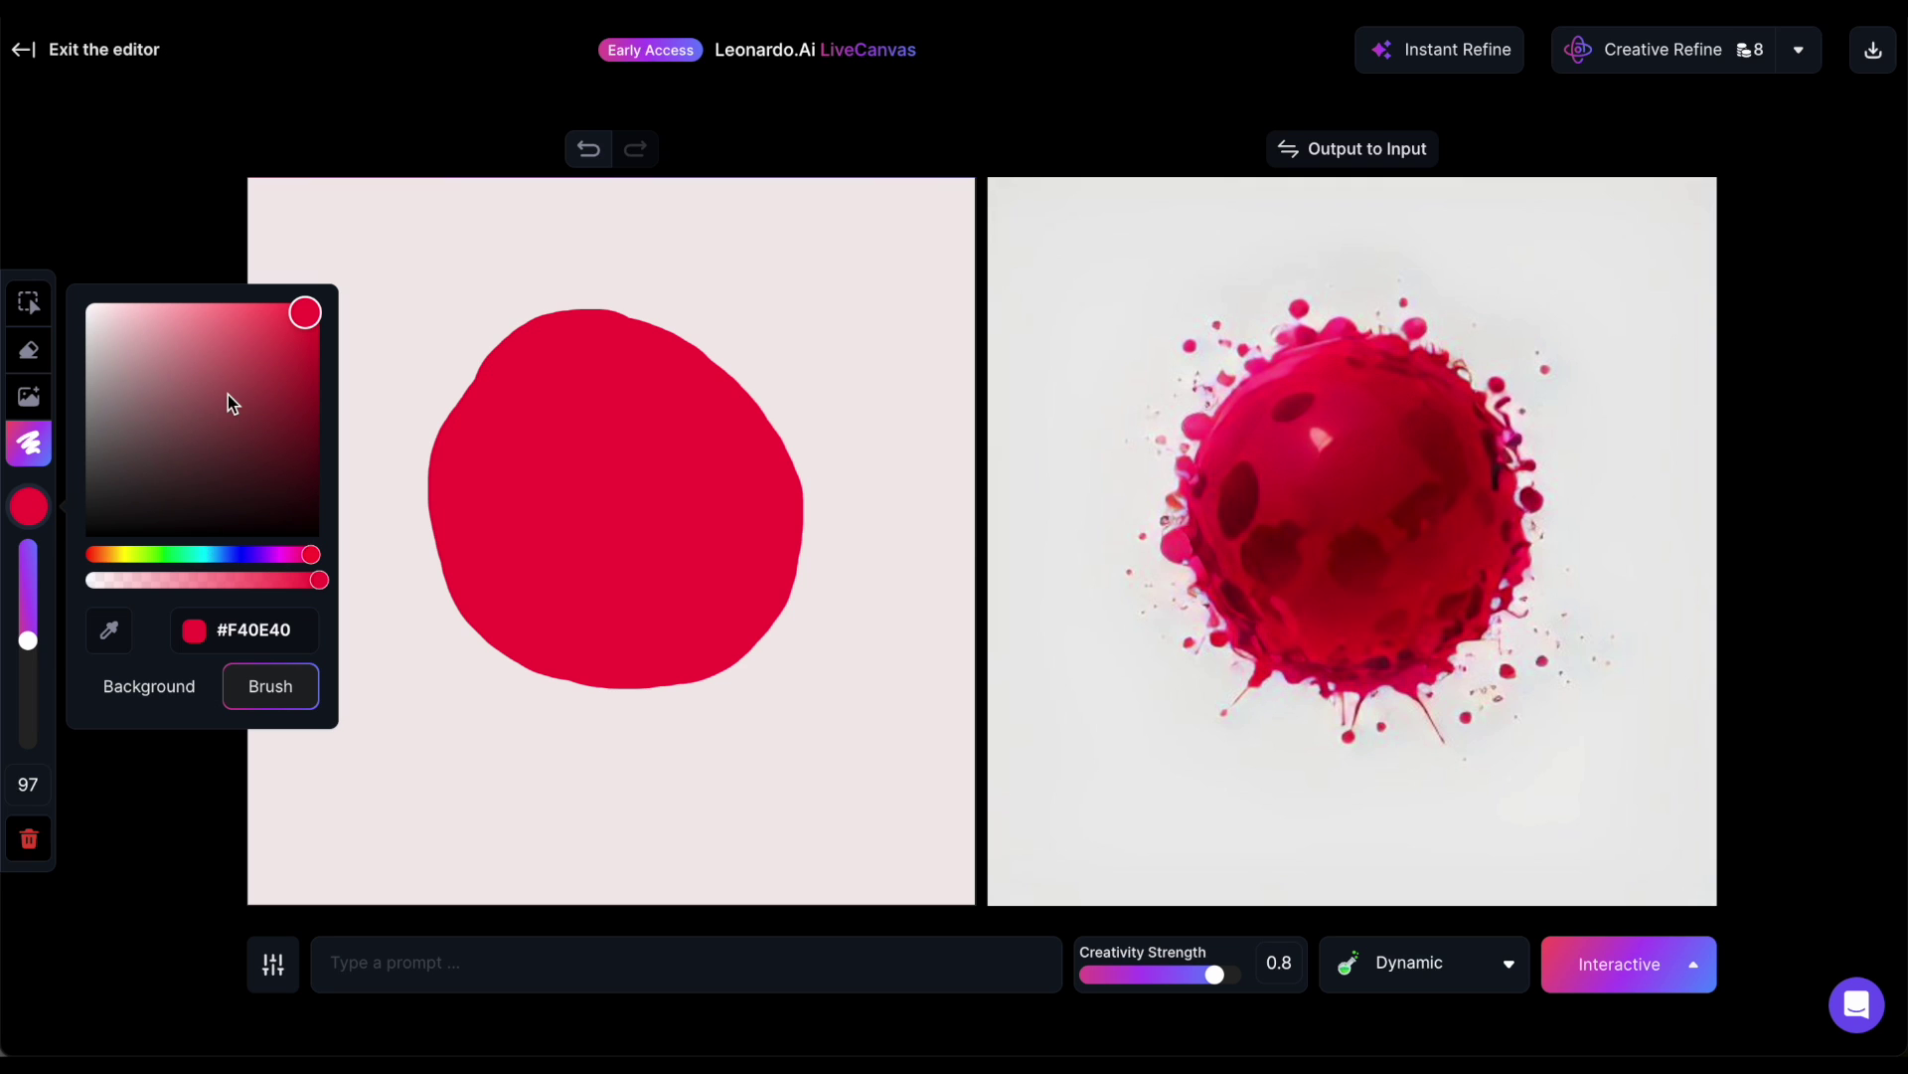
Draw a near-black diagonal line across the red circle at brush size 16
click(97, 523)
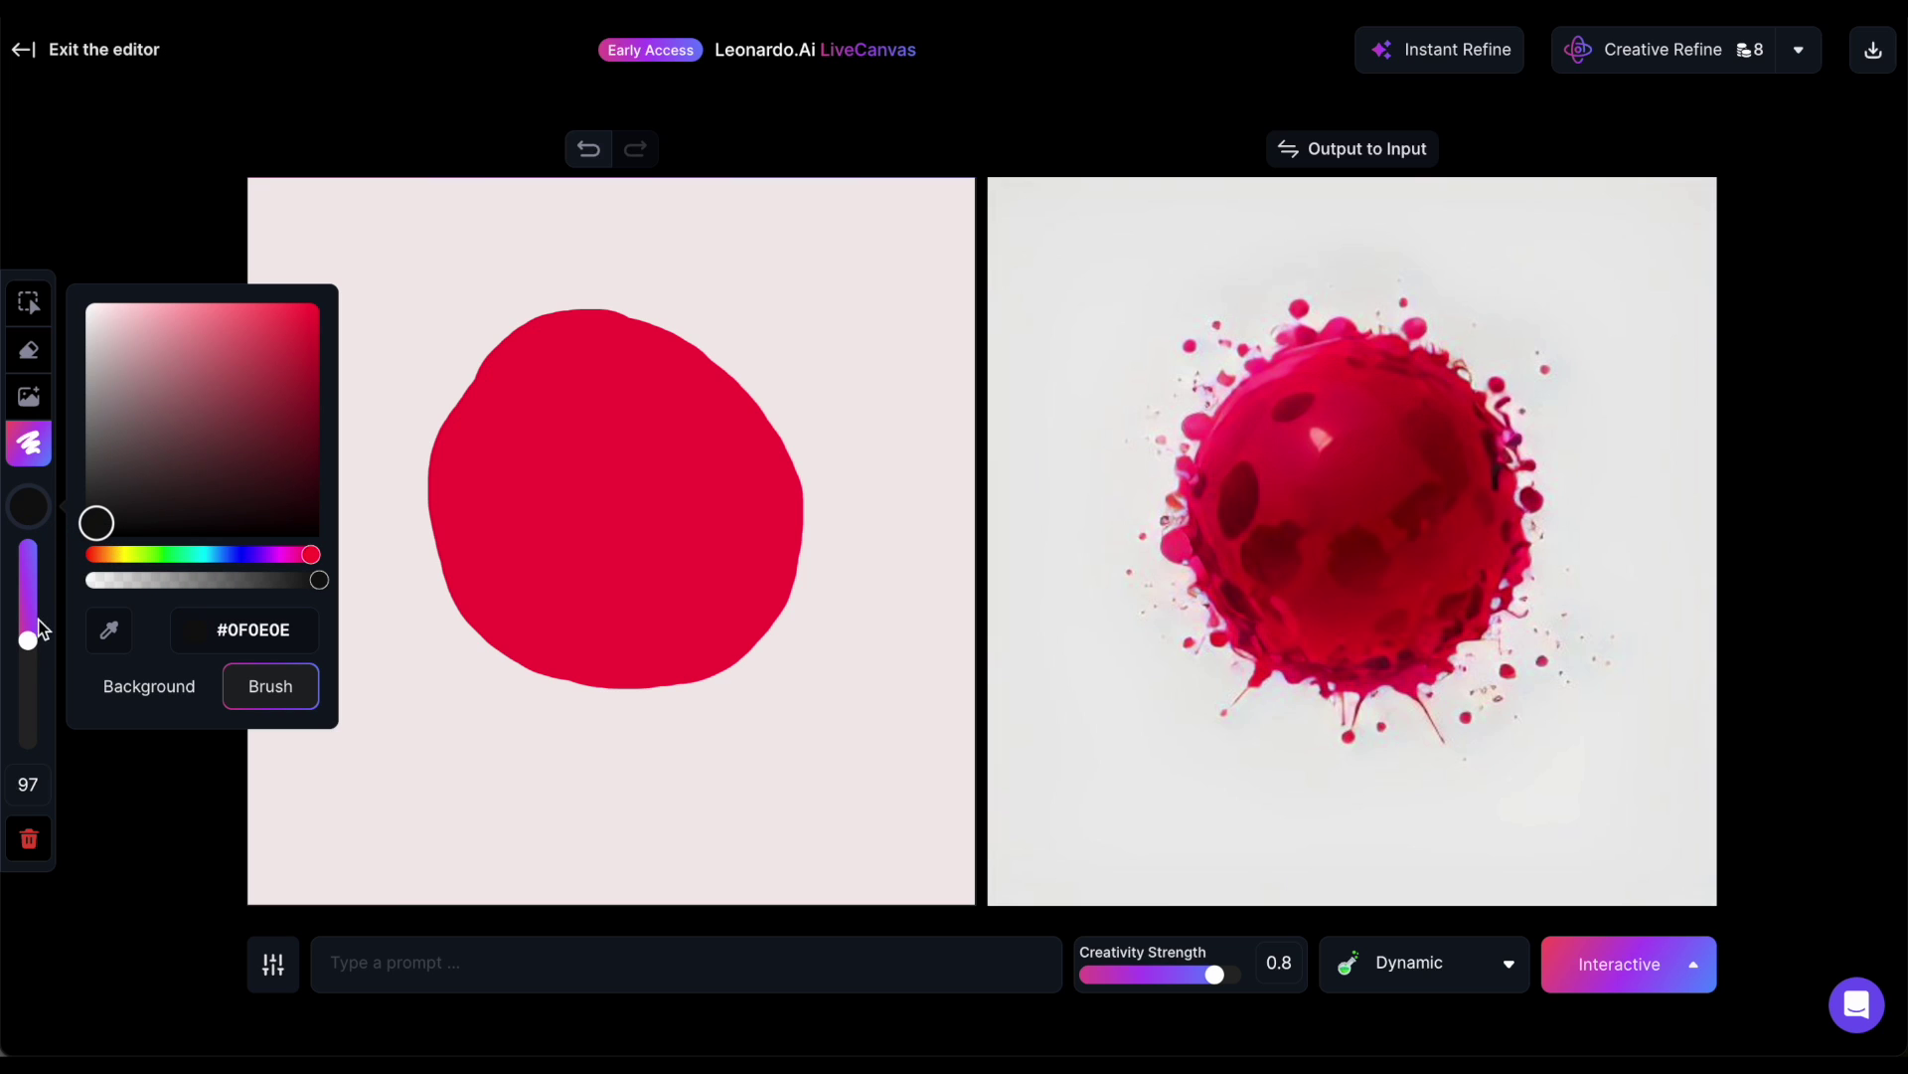
drag(31, 648, 30, 563)
click(94, 527)
drag(520, 328, 703, 676)
Dab eleven black spots over the red body at brush size 41
drag(28, 553, 28, 581)
click(490, 433)
click(472, 516)
click(555, 522)
click(529, 608)
click(624, 639)
click(597, 362)
click(682, 377)
click(644, 438)
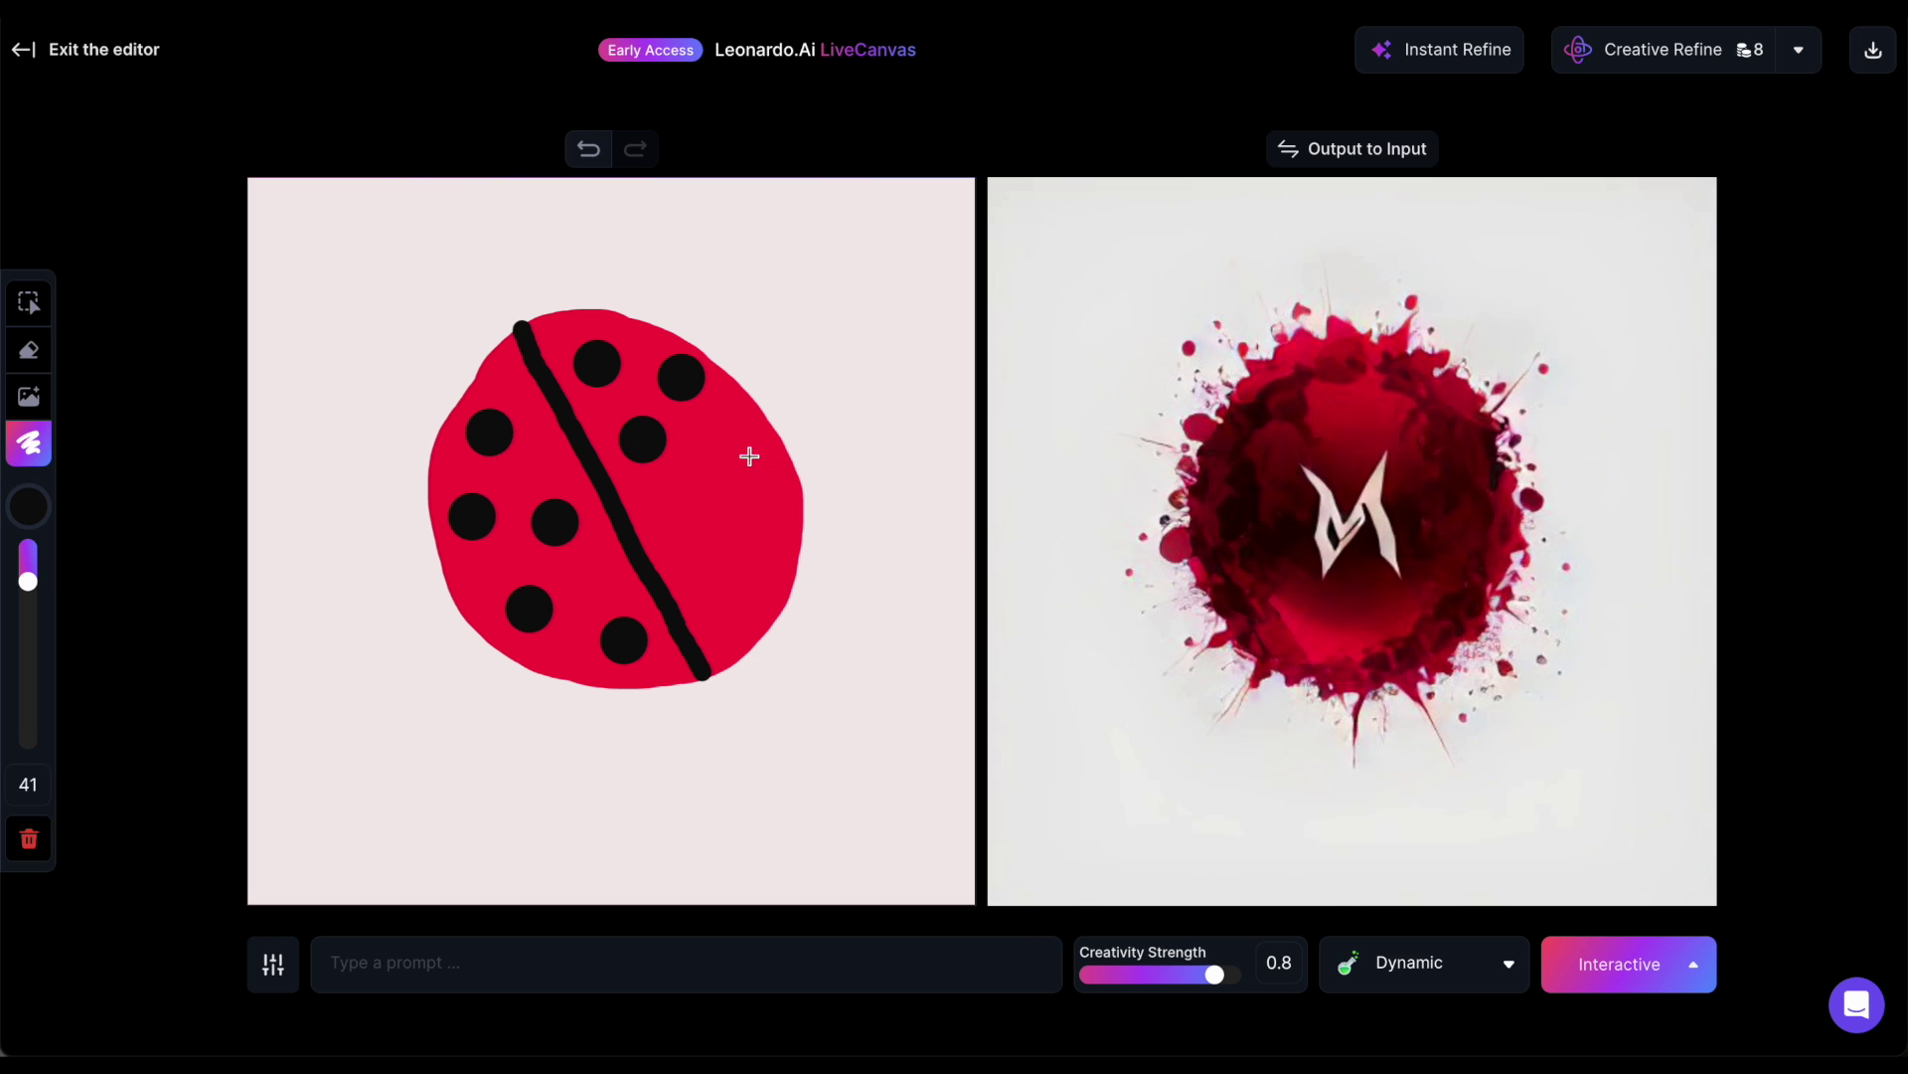
click(749, 454)
click(697, 528)
click(771, 560)
Paint a black head and five legs at brush size 26, then lower Creativity Strength to 0.4
drag(28, 580, 28, 564)
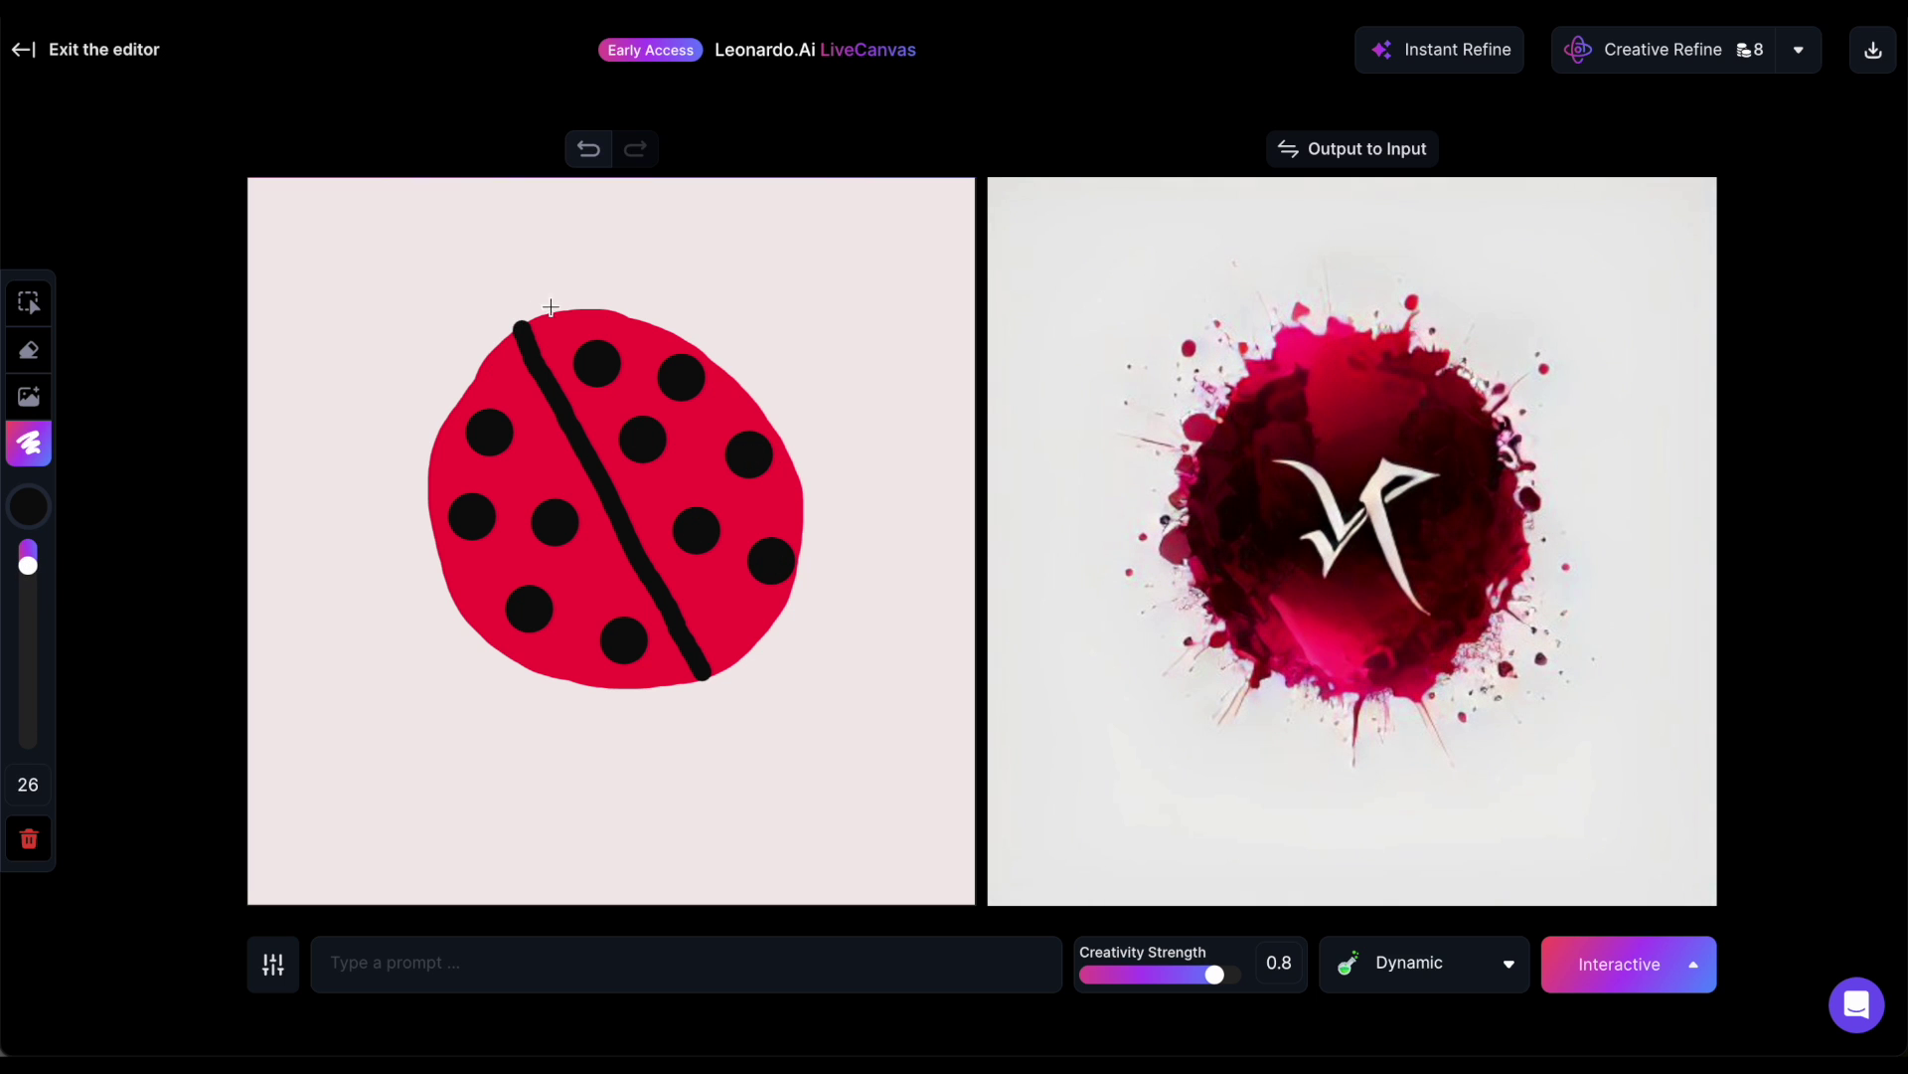
mouse_move(564, 305)
mouse_down()
mouse_move(472, 336)
mouse_move(516, 319)
mouse_move(489, 323)
mouse_move(473, 362)
mouse_up()
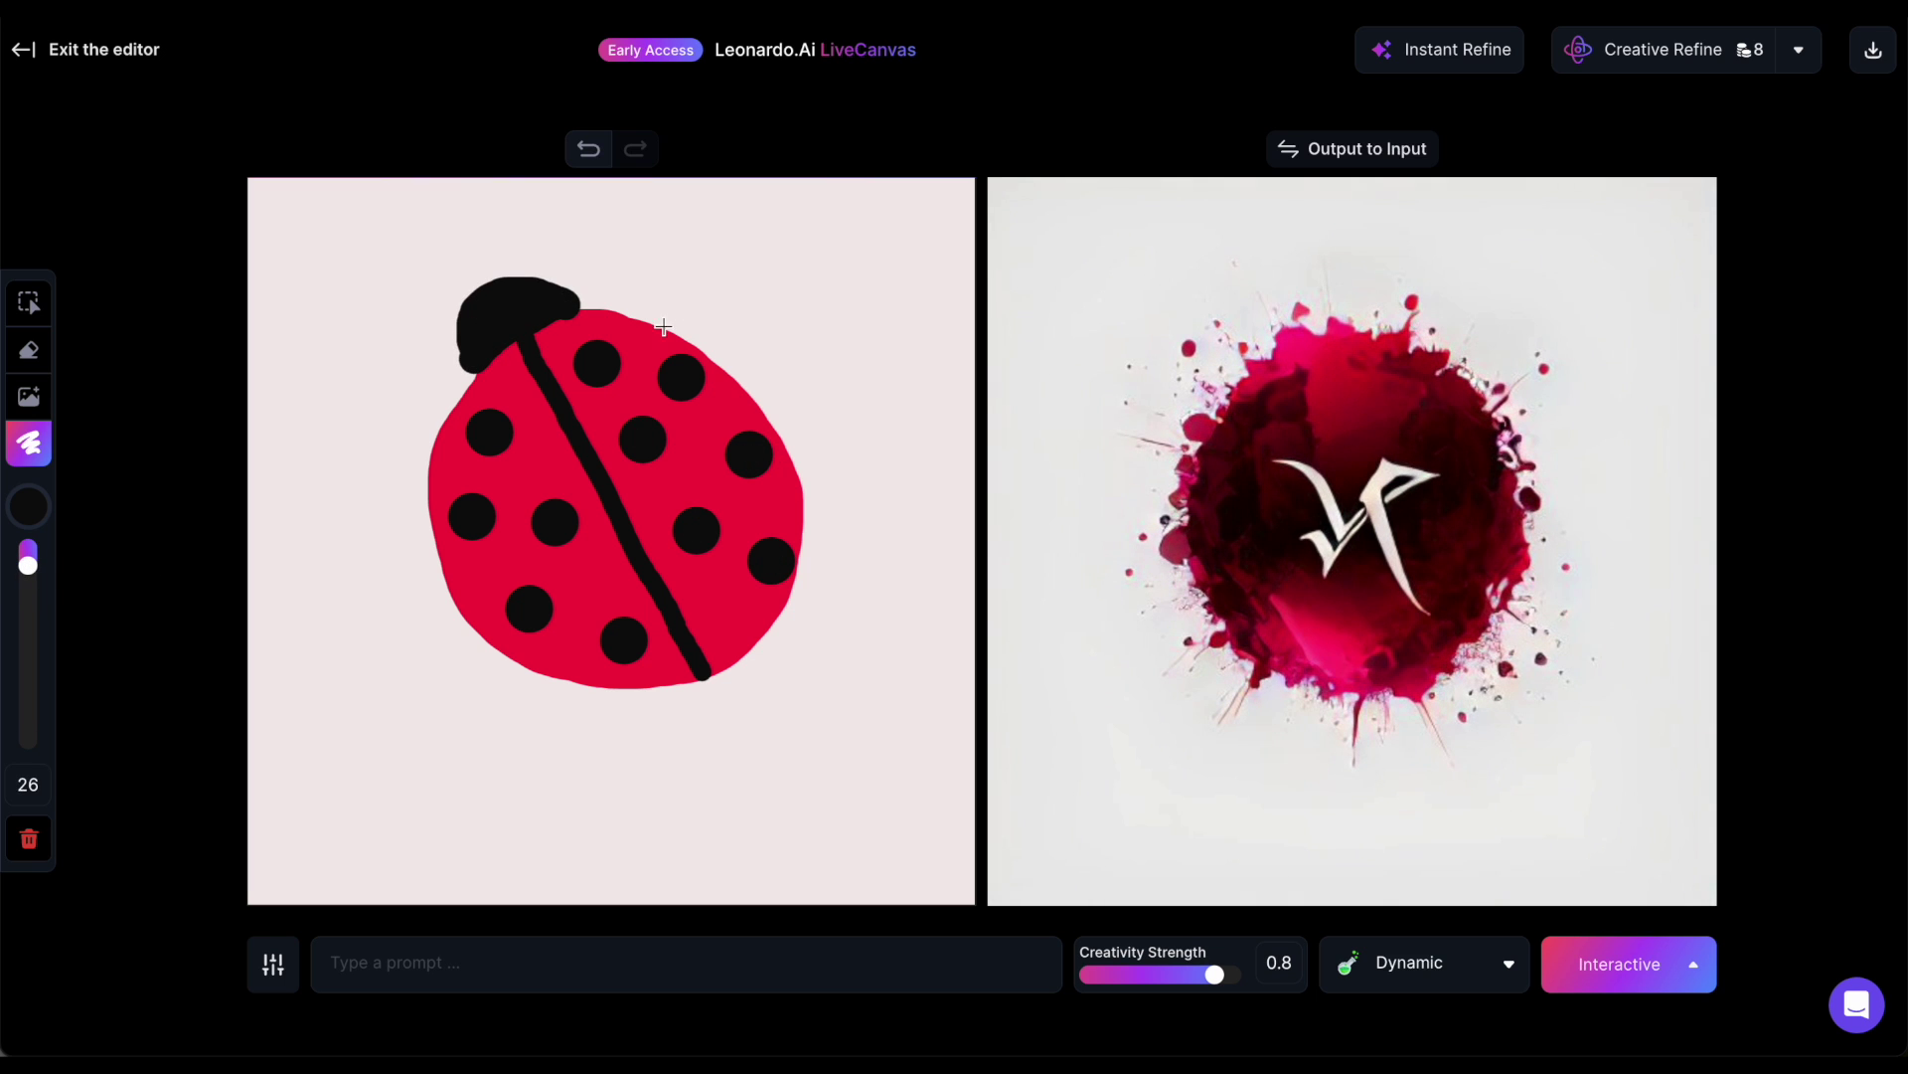
drag(661, 324, 765, 324)
drag(757, 402, 868, 425)
drag(801, 553, 843, 594)
drag(435, 450, 379, 489)
mouse_move(440, 562)
mouse_down()
mouse_move(418, 649)
mouse_move(537, 747)
mouse_up()
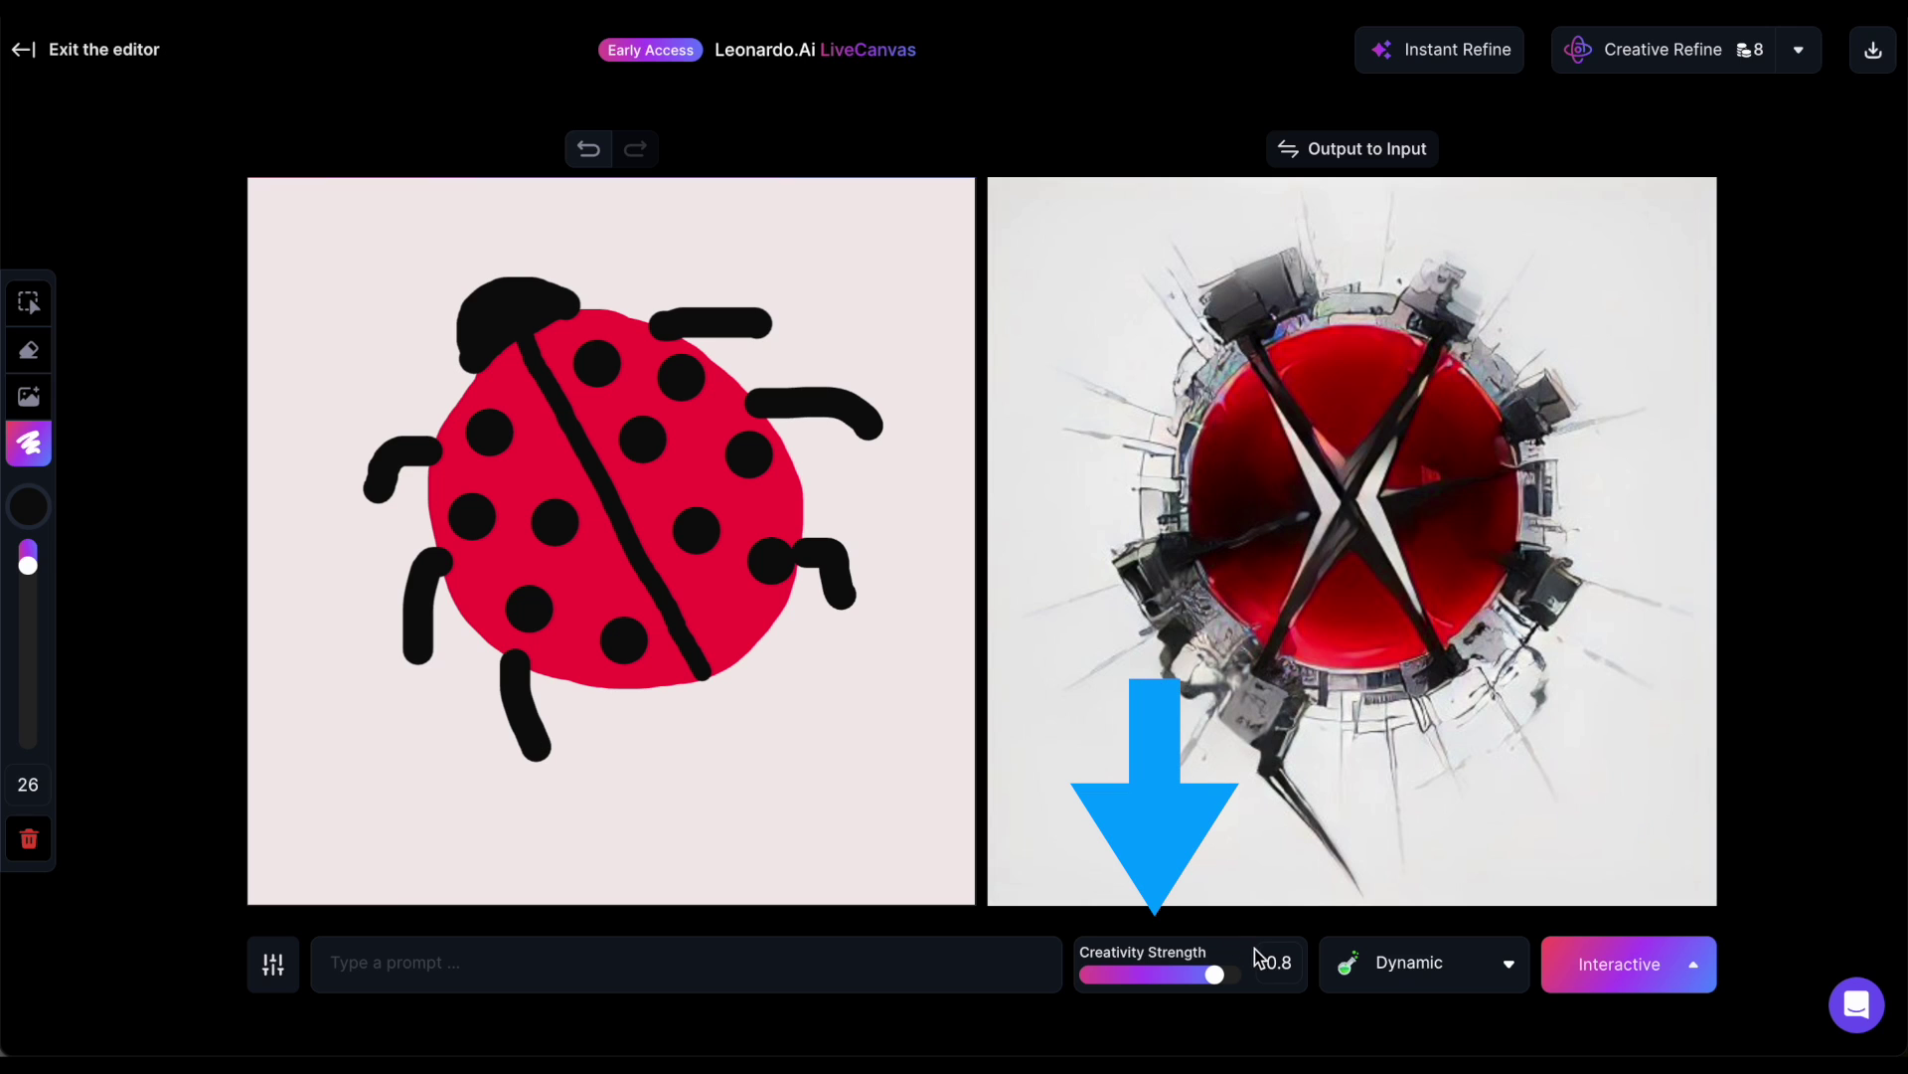
drag(1215, 976, 1107, 978)
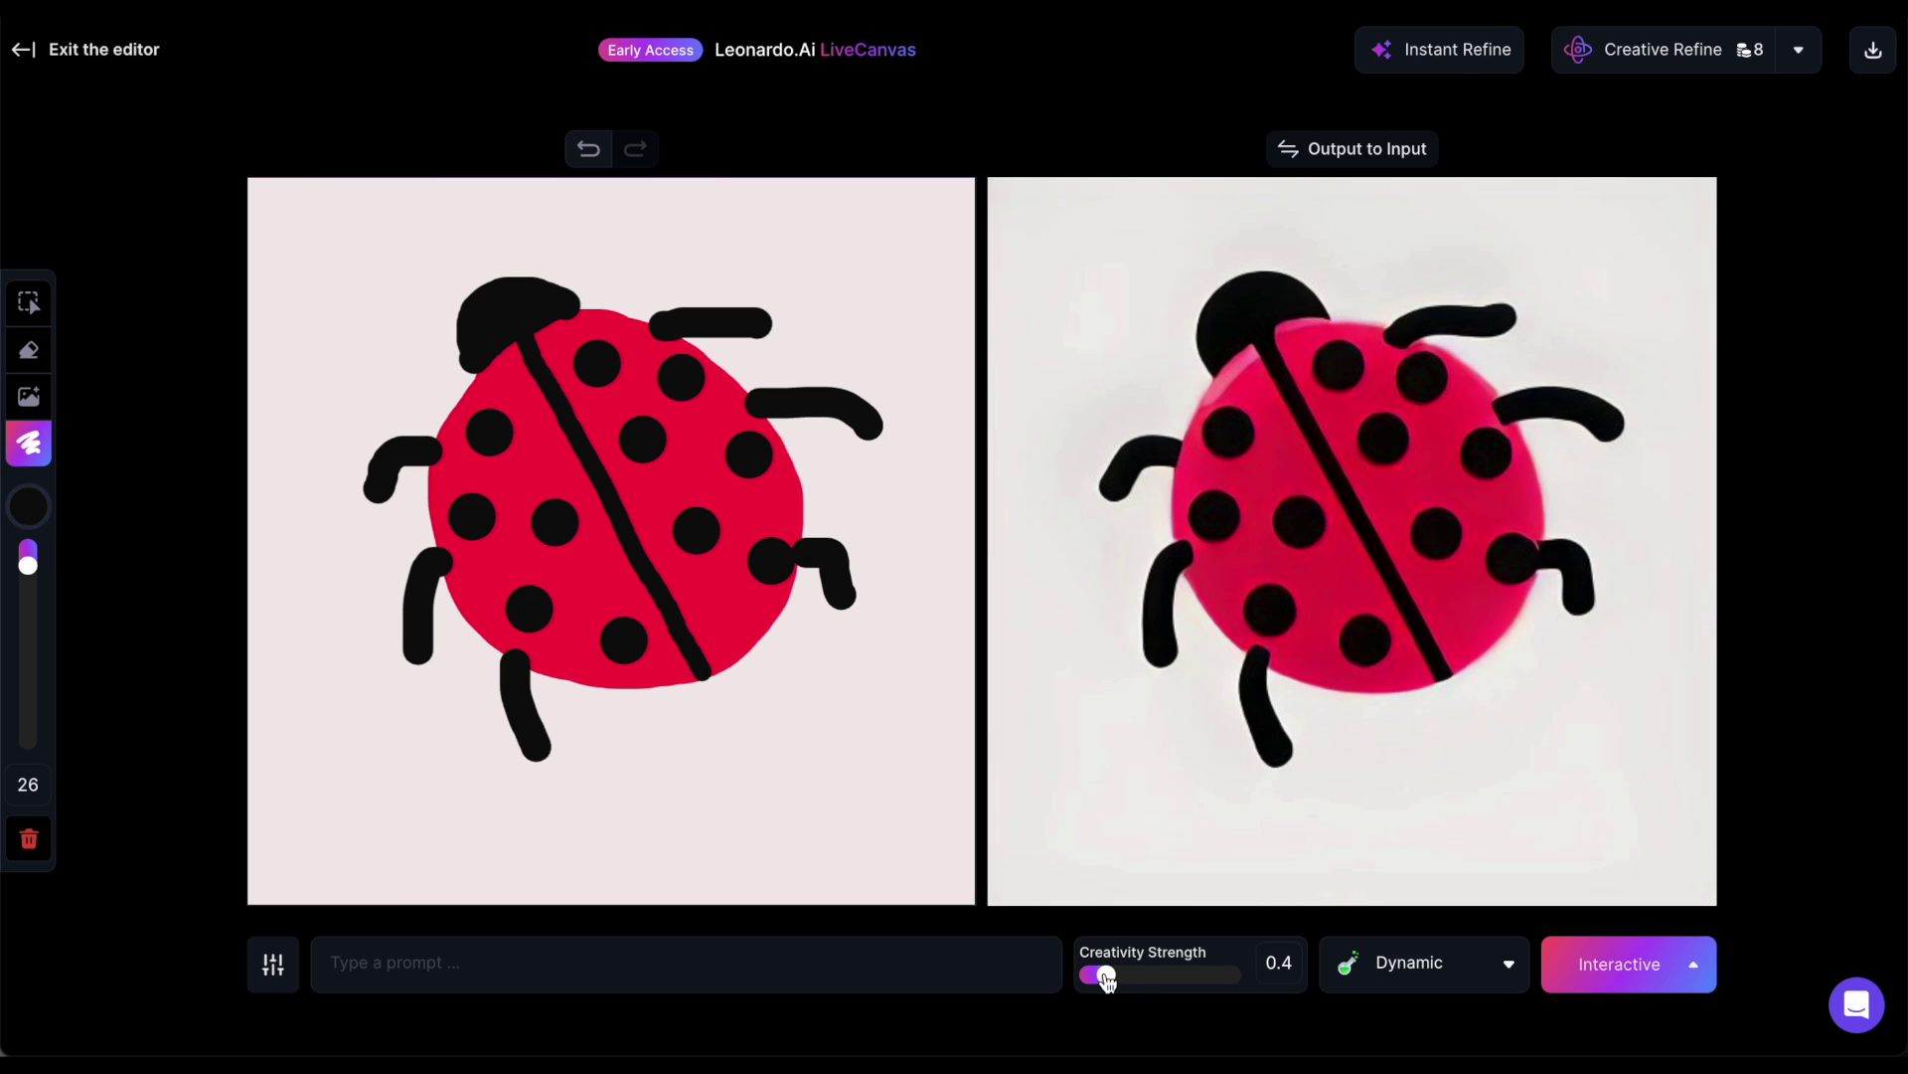
Raise Creativity Strength to 0.69 and change the style to Cinematic after trying Fantasy Art
drag(1107, 979, 1187, 980)
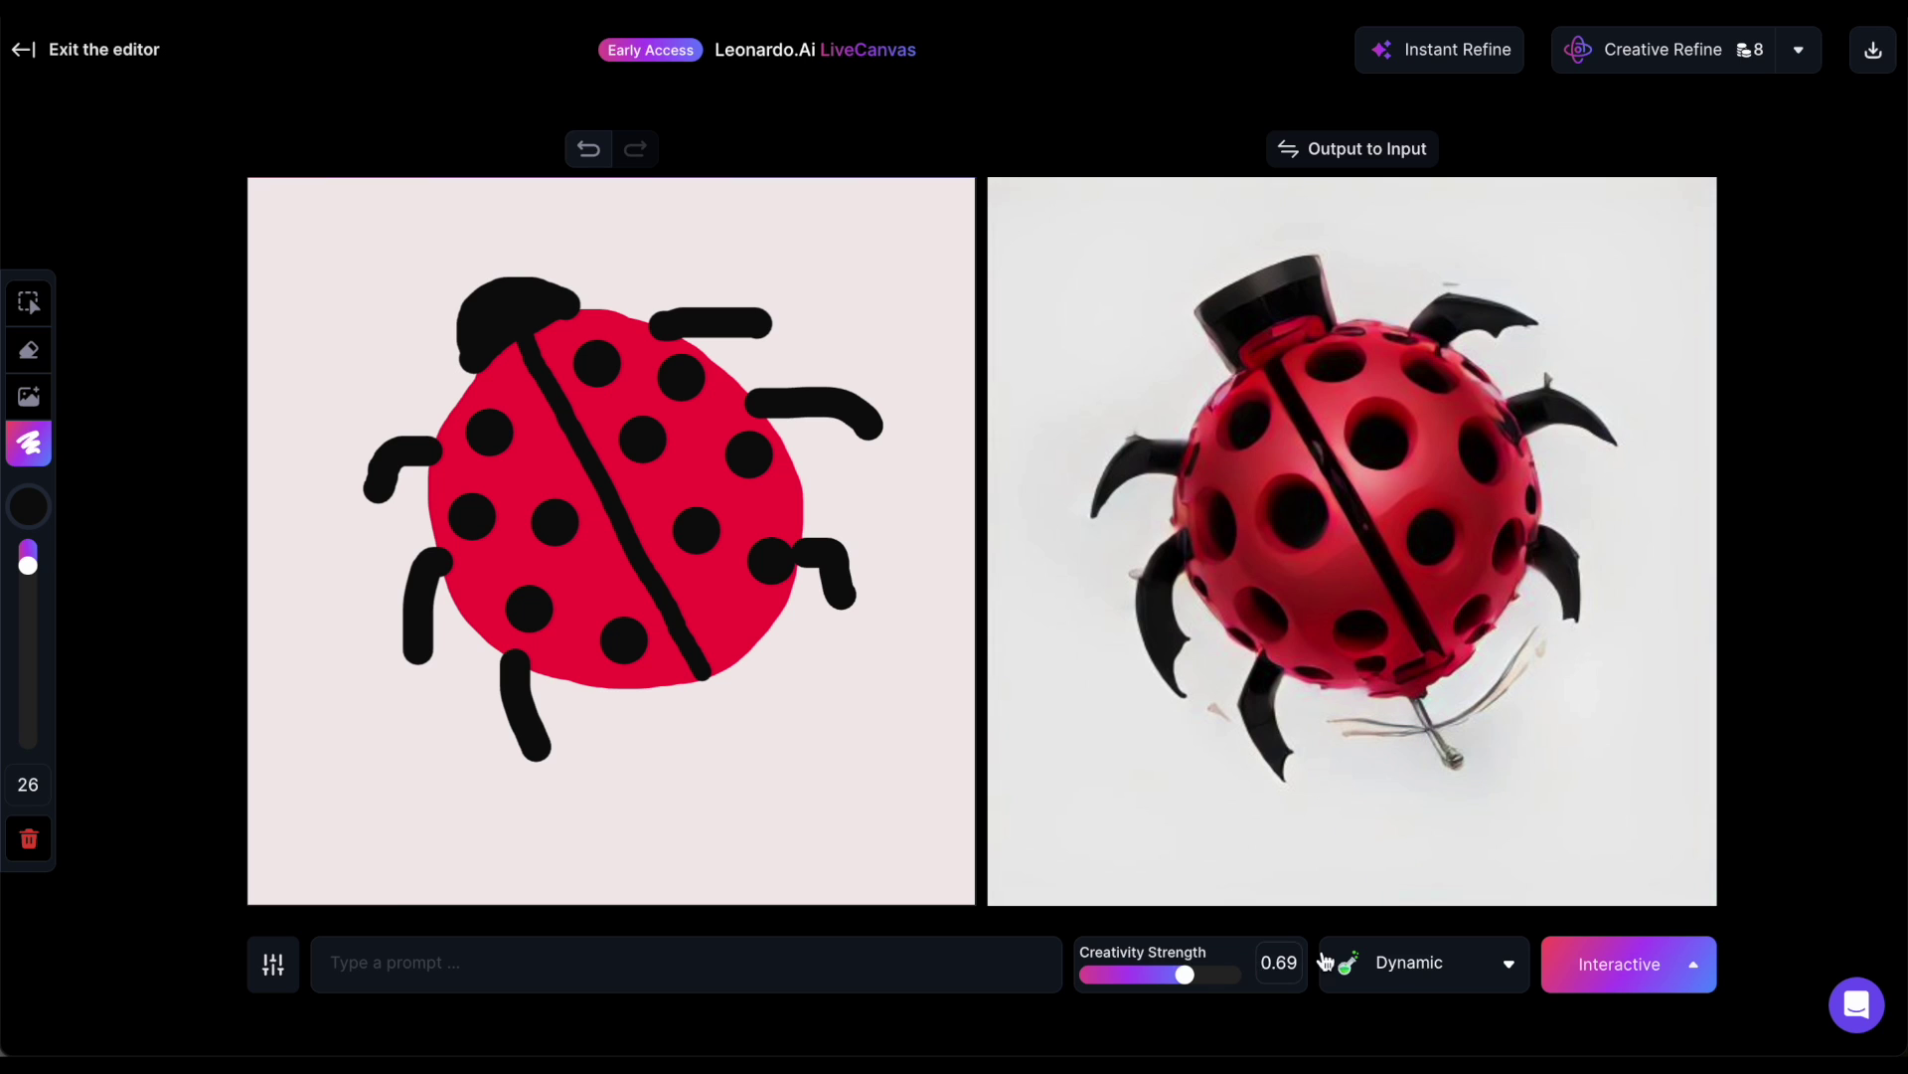
click(1415, 971)
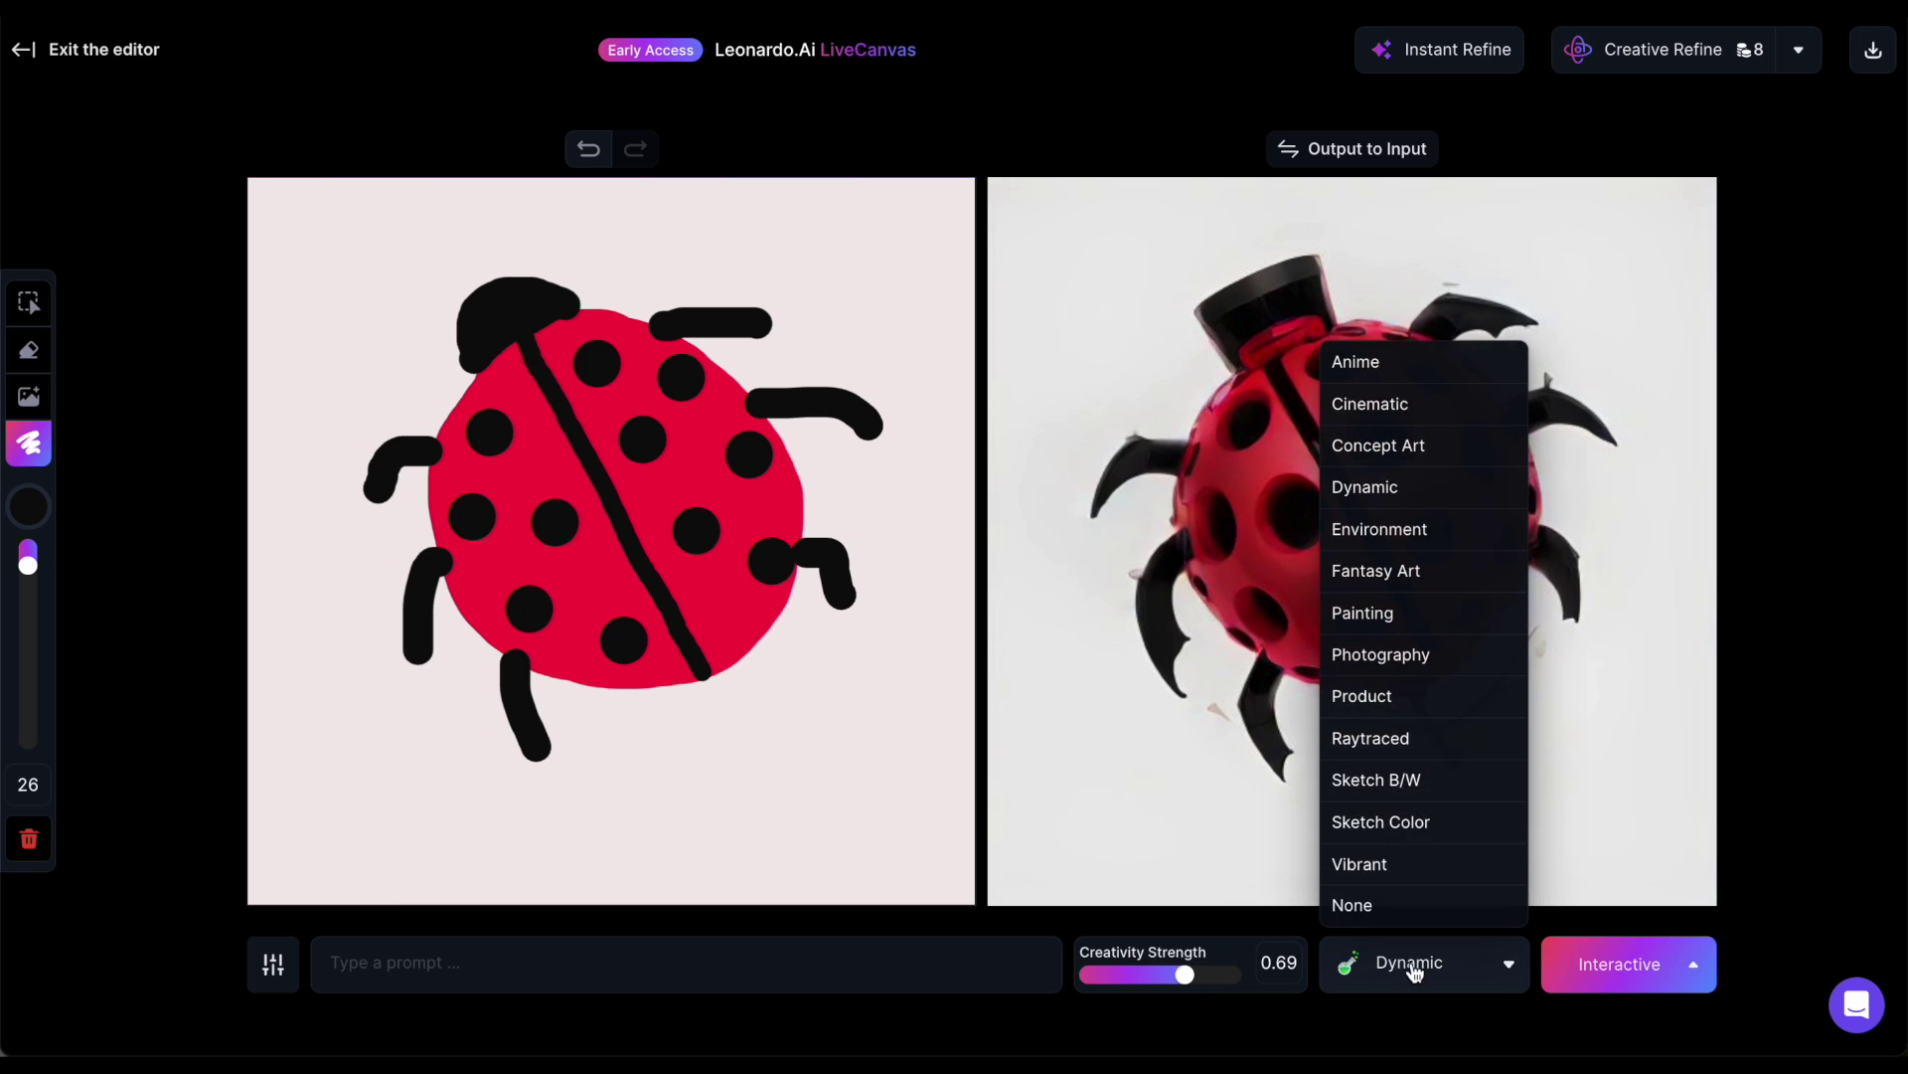
click(1386, 574)
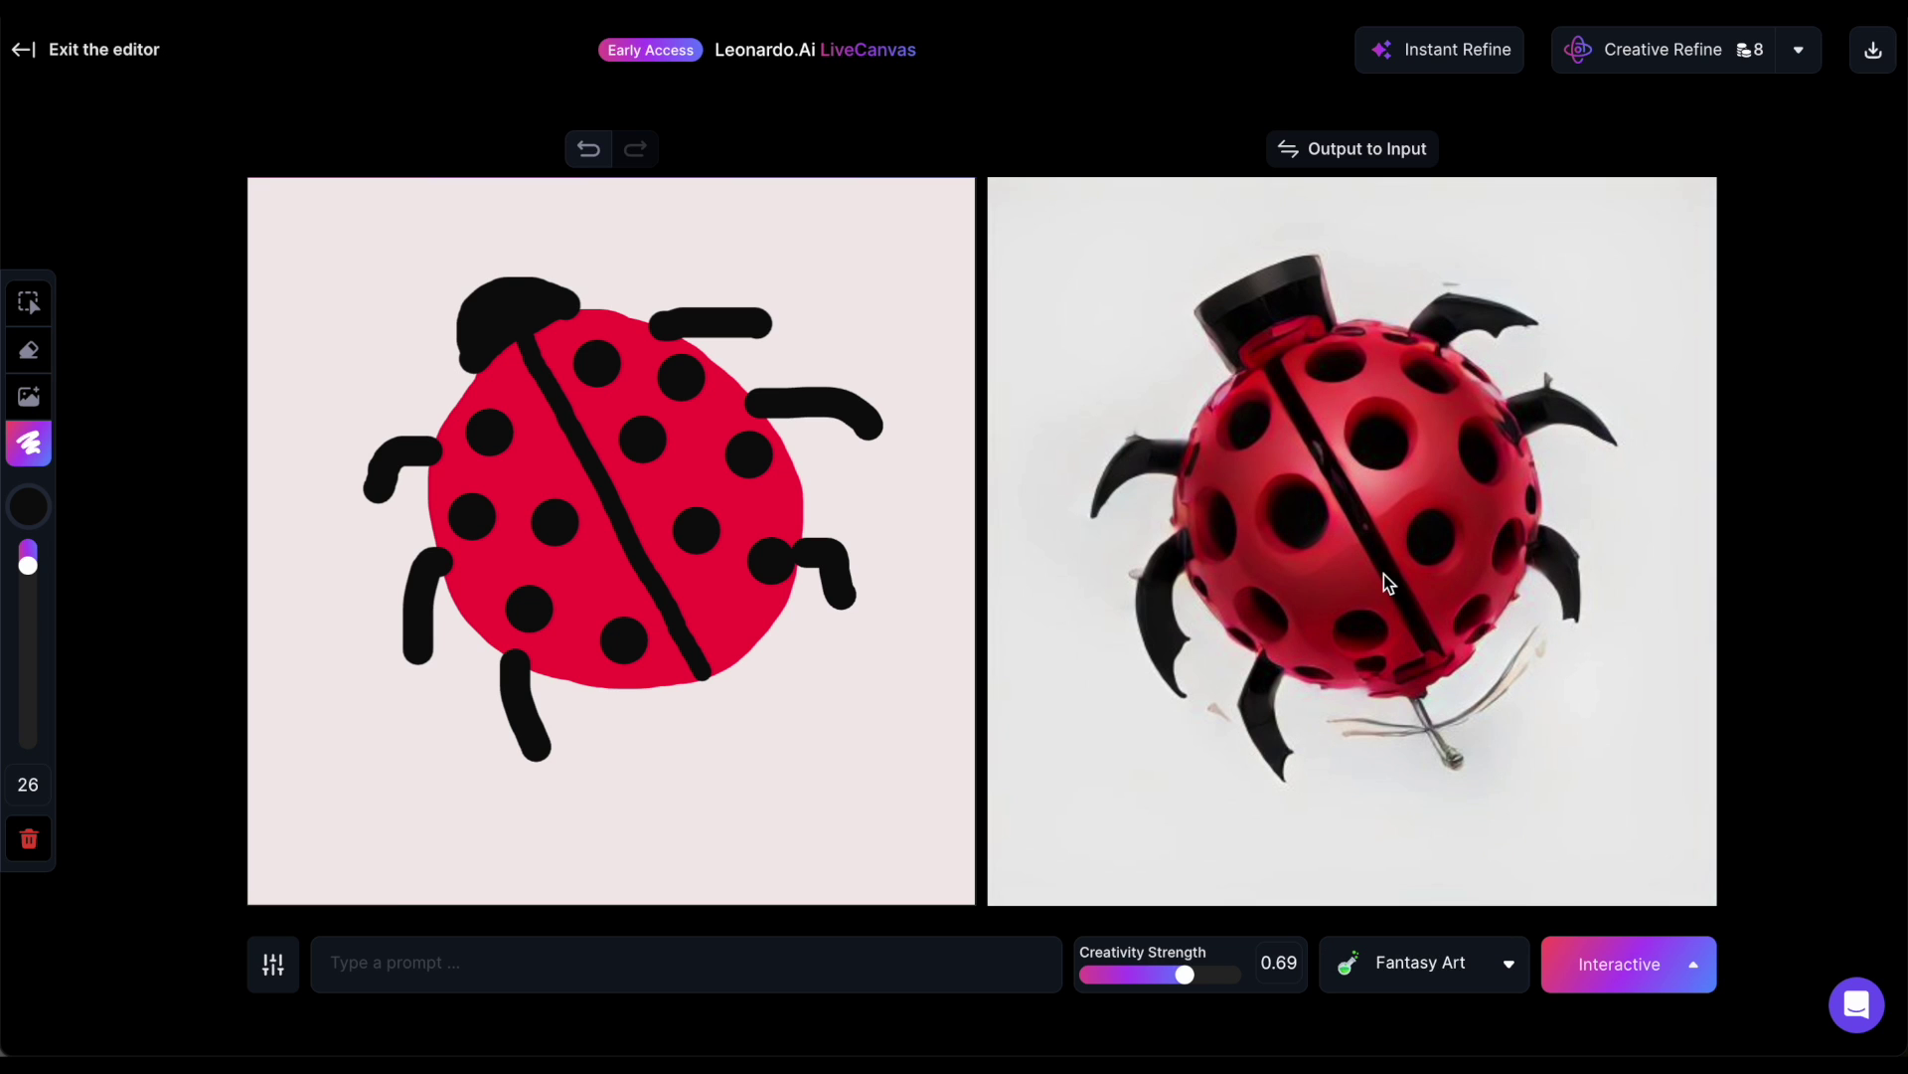
click(1431, 949)
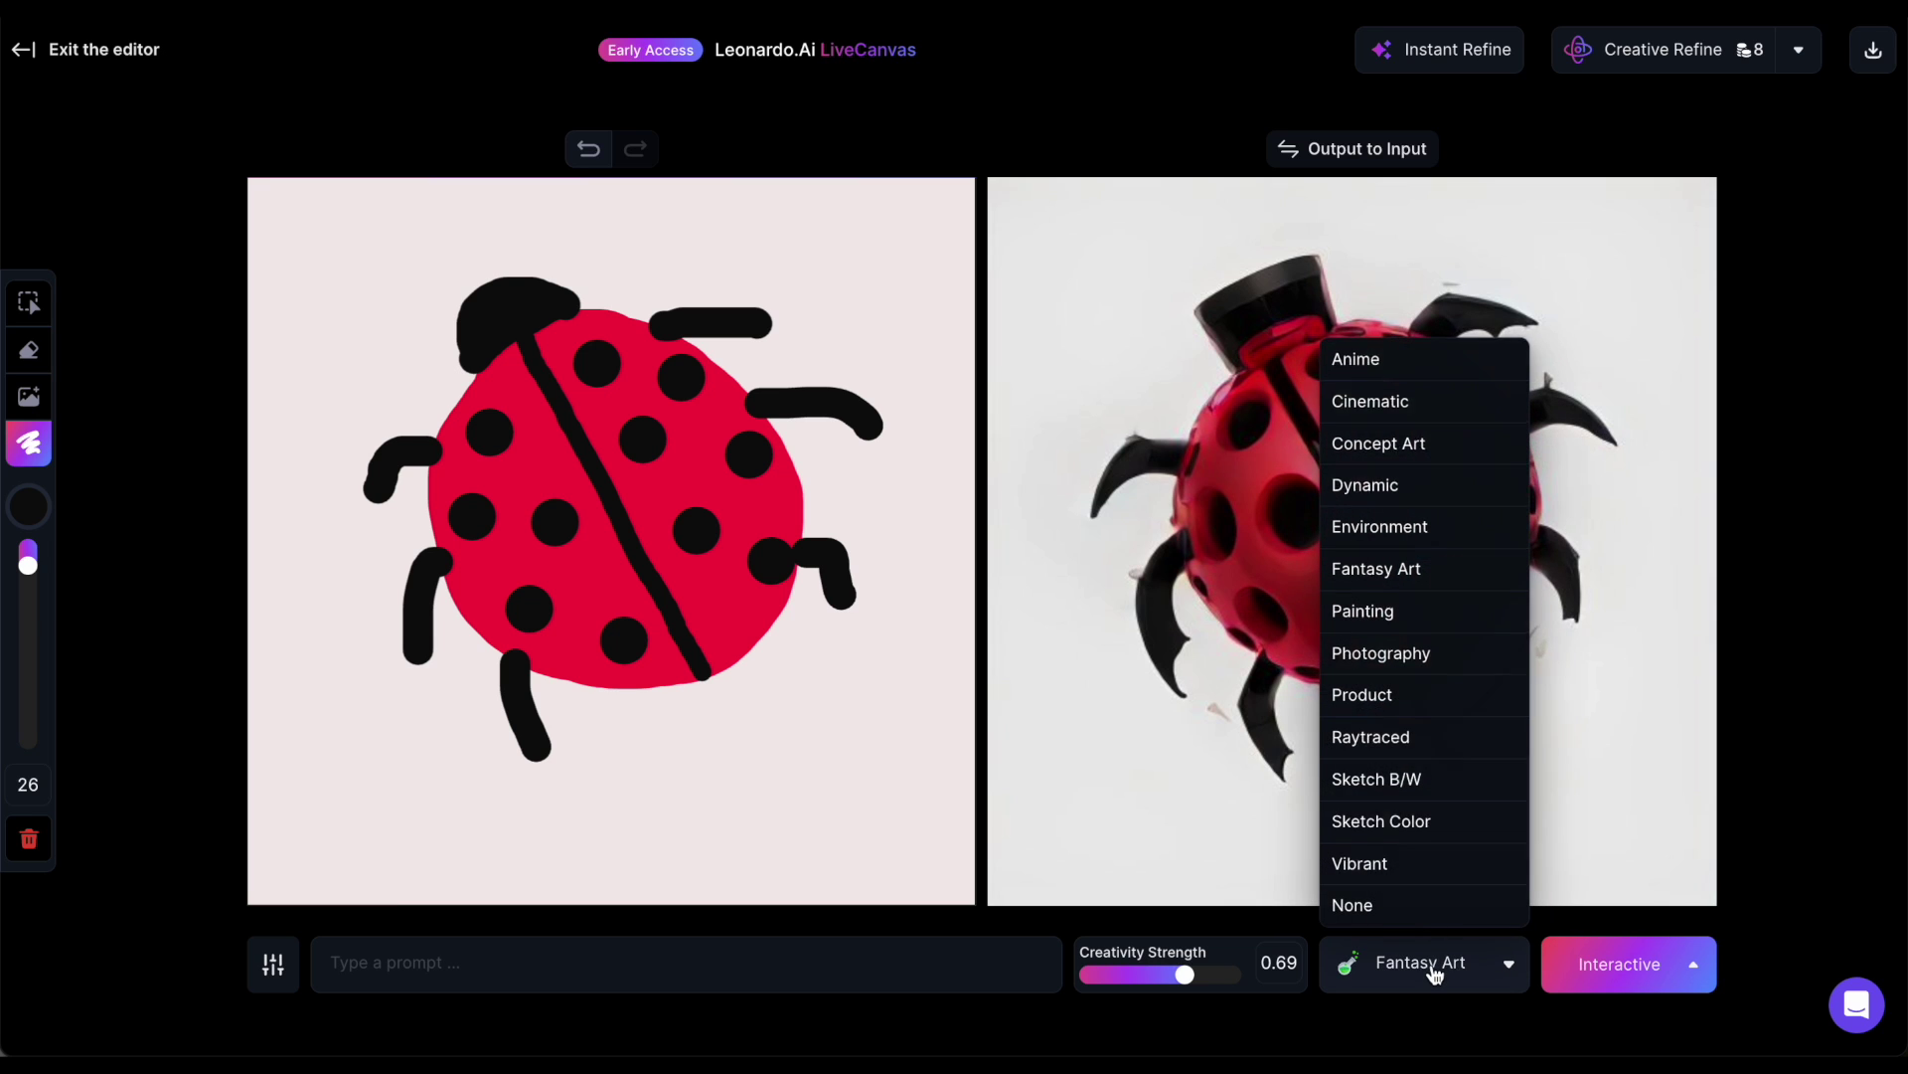
click(1407, 408)
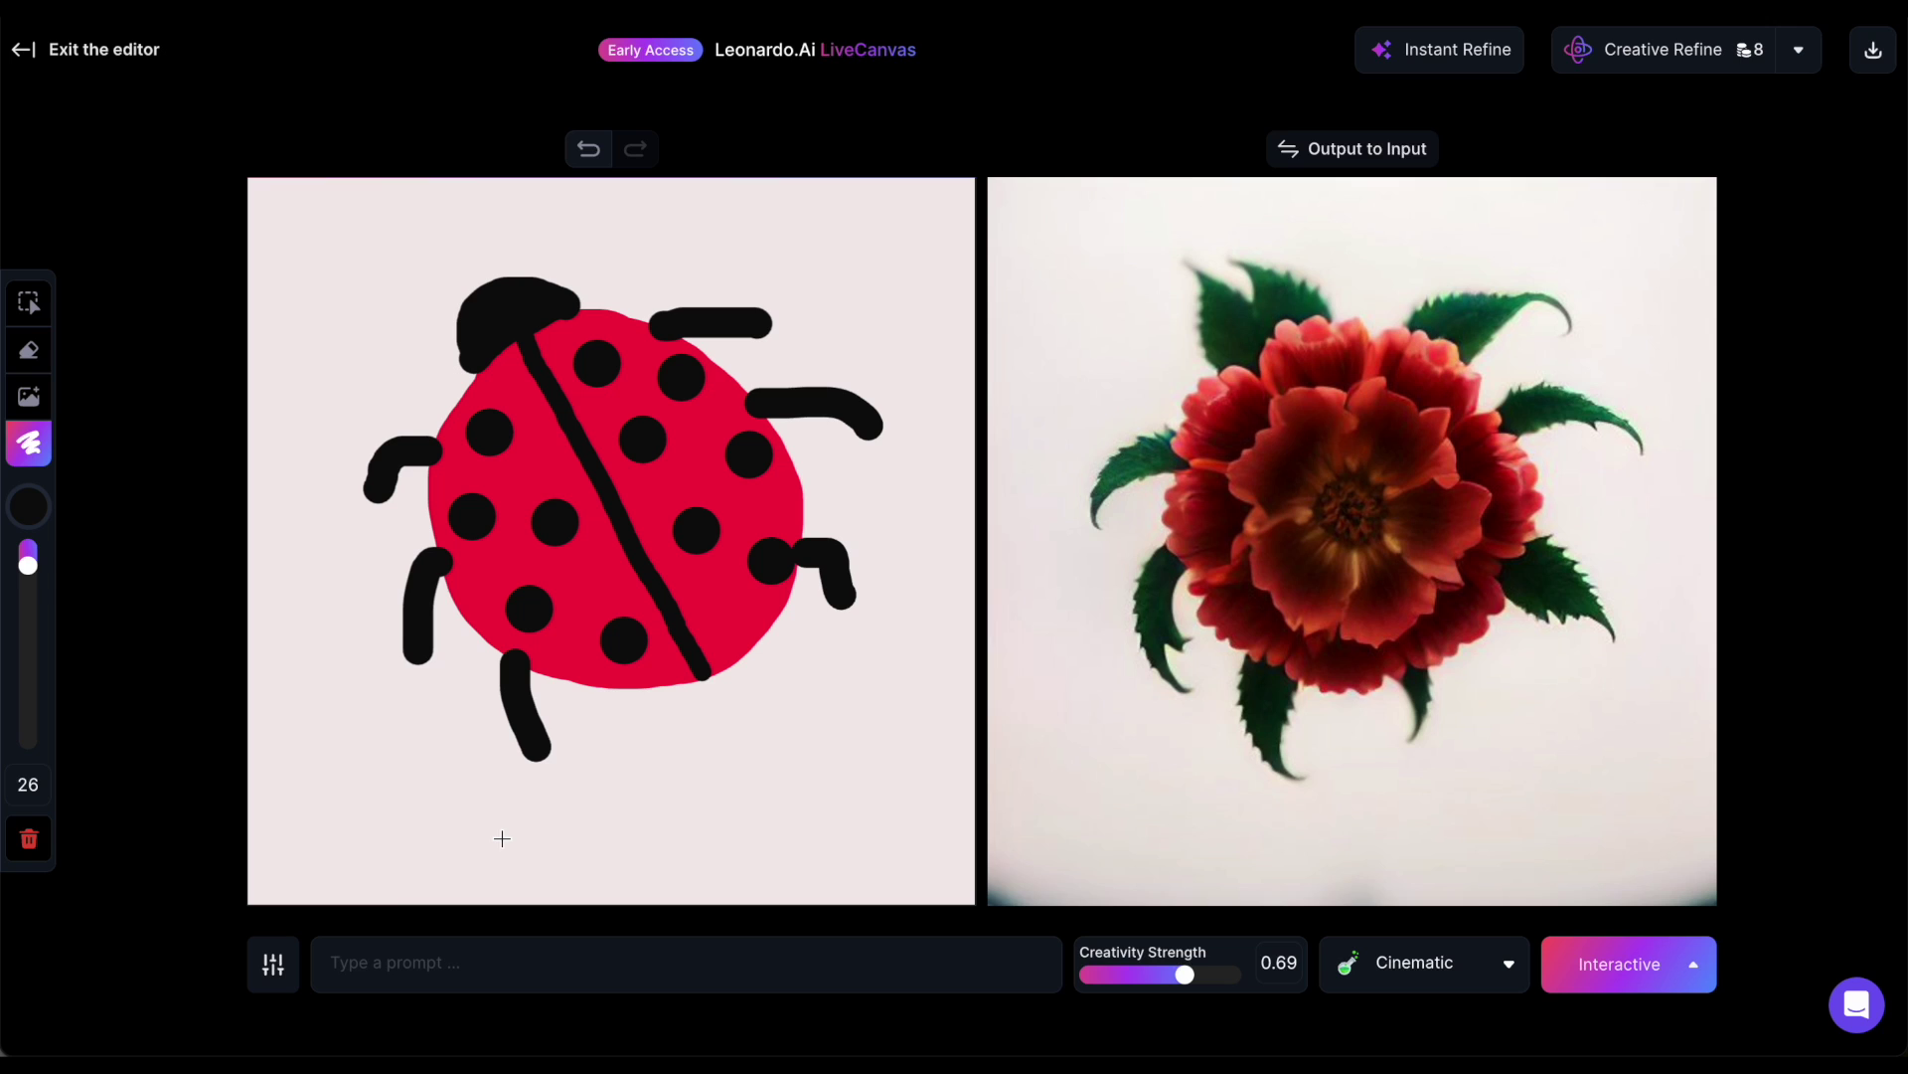
click(375, 966)
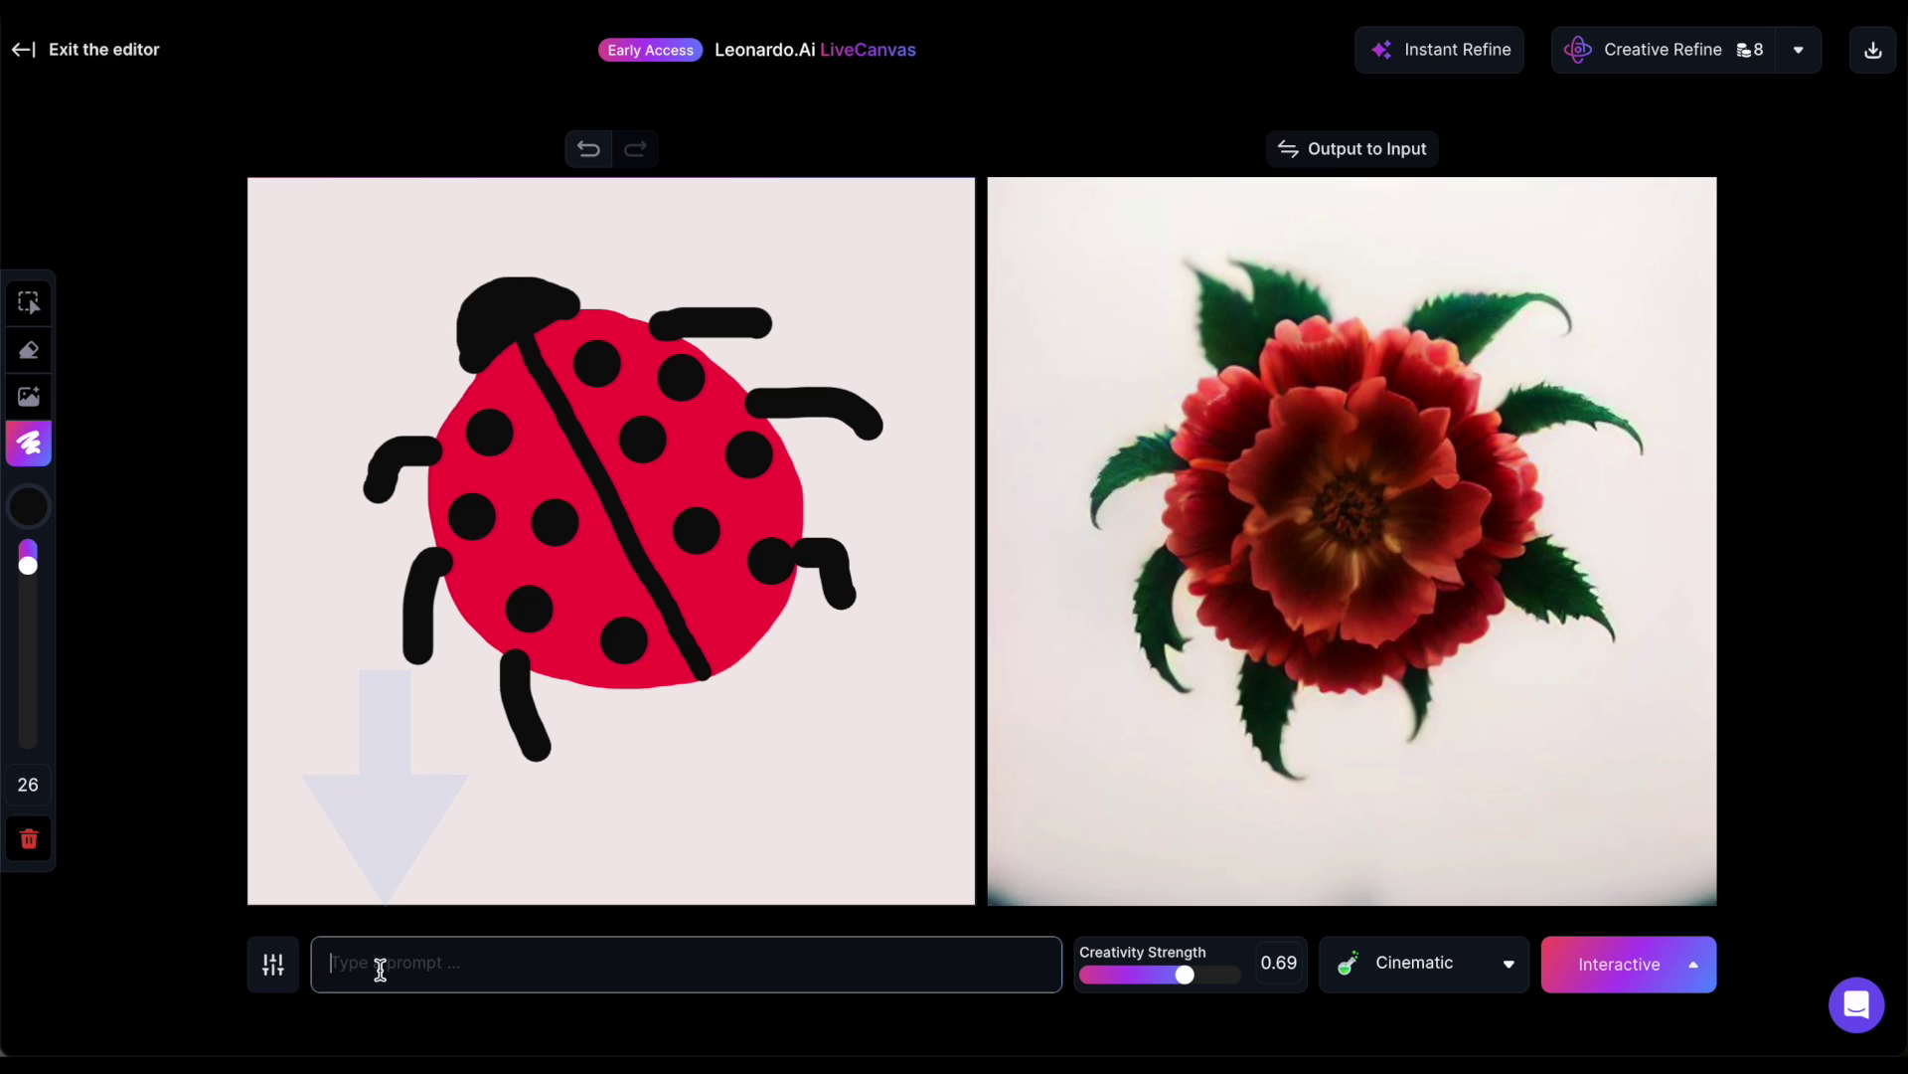
Enter the prompt 'a cute little ladybug from above'
text(a cute l)
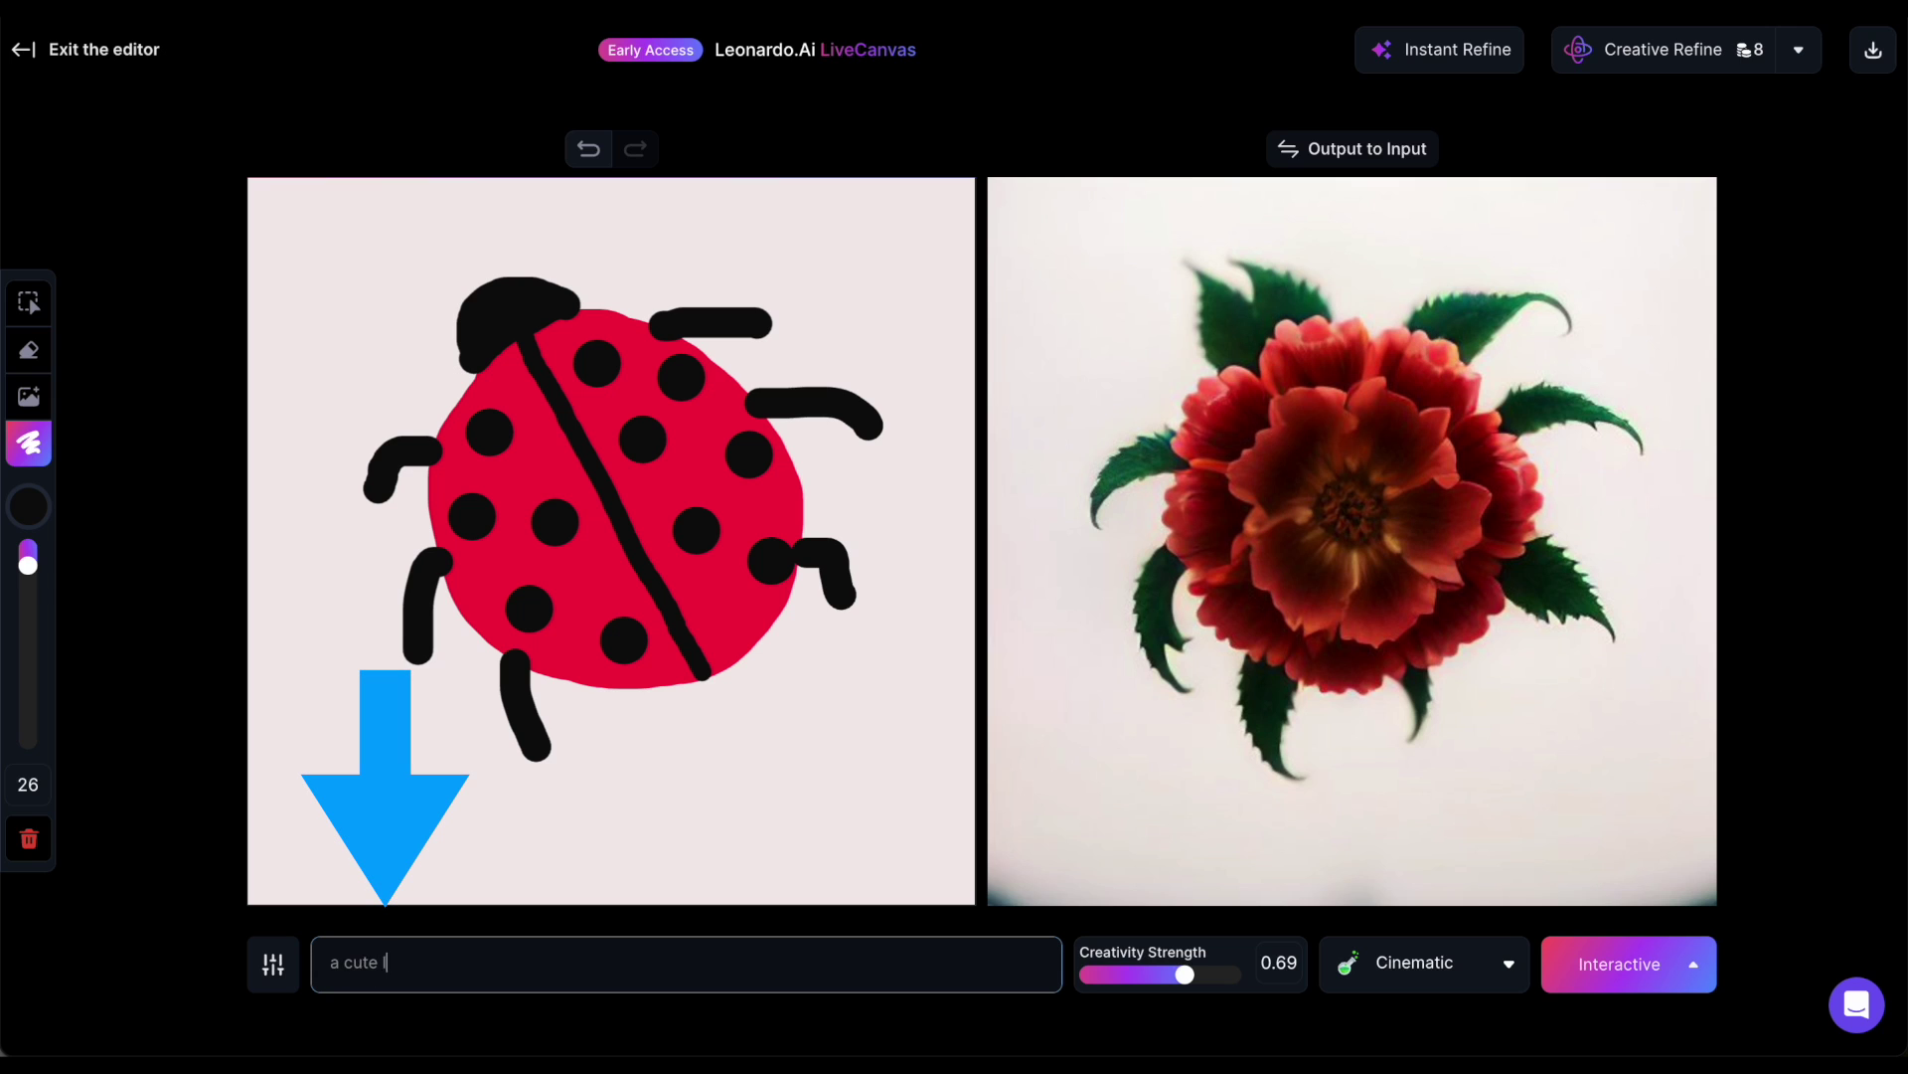
text(ittle ladybug from above)
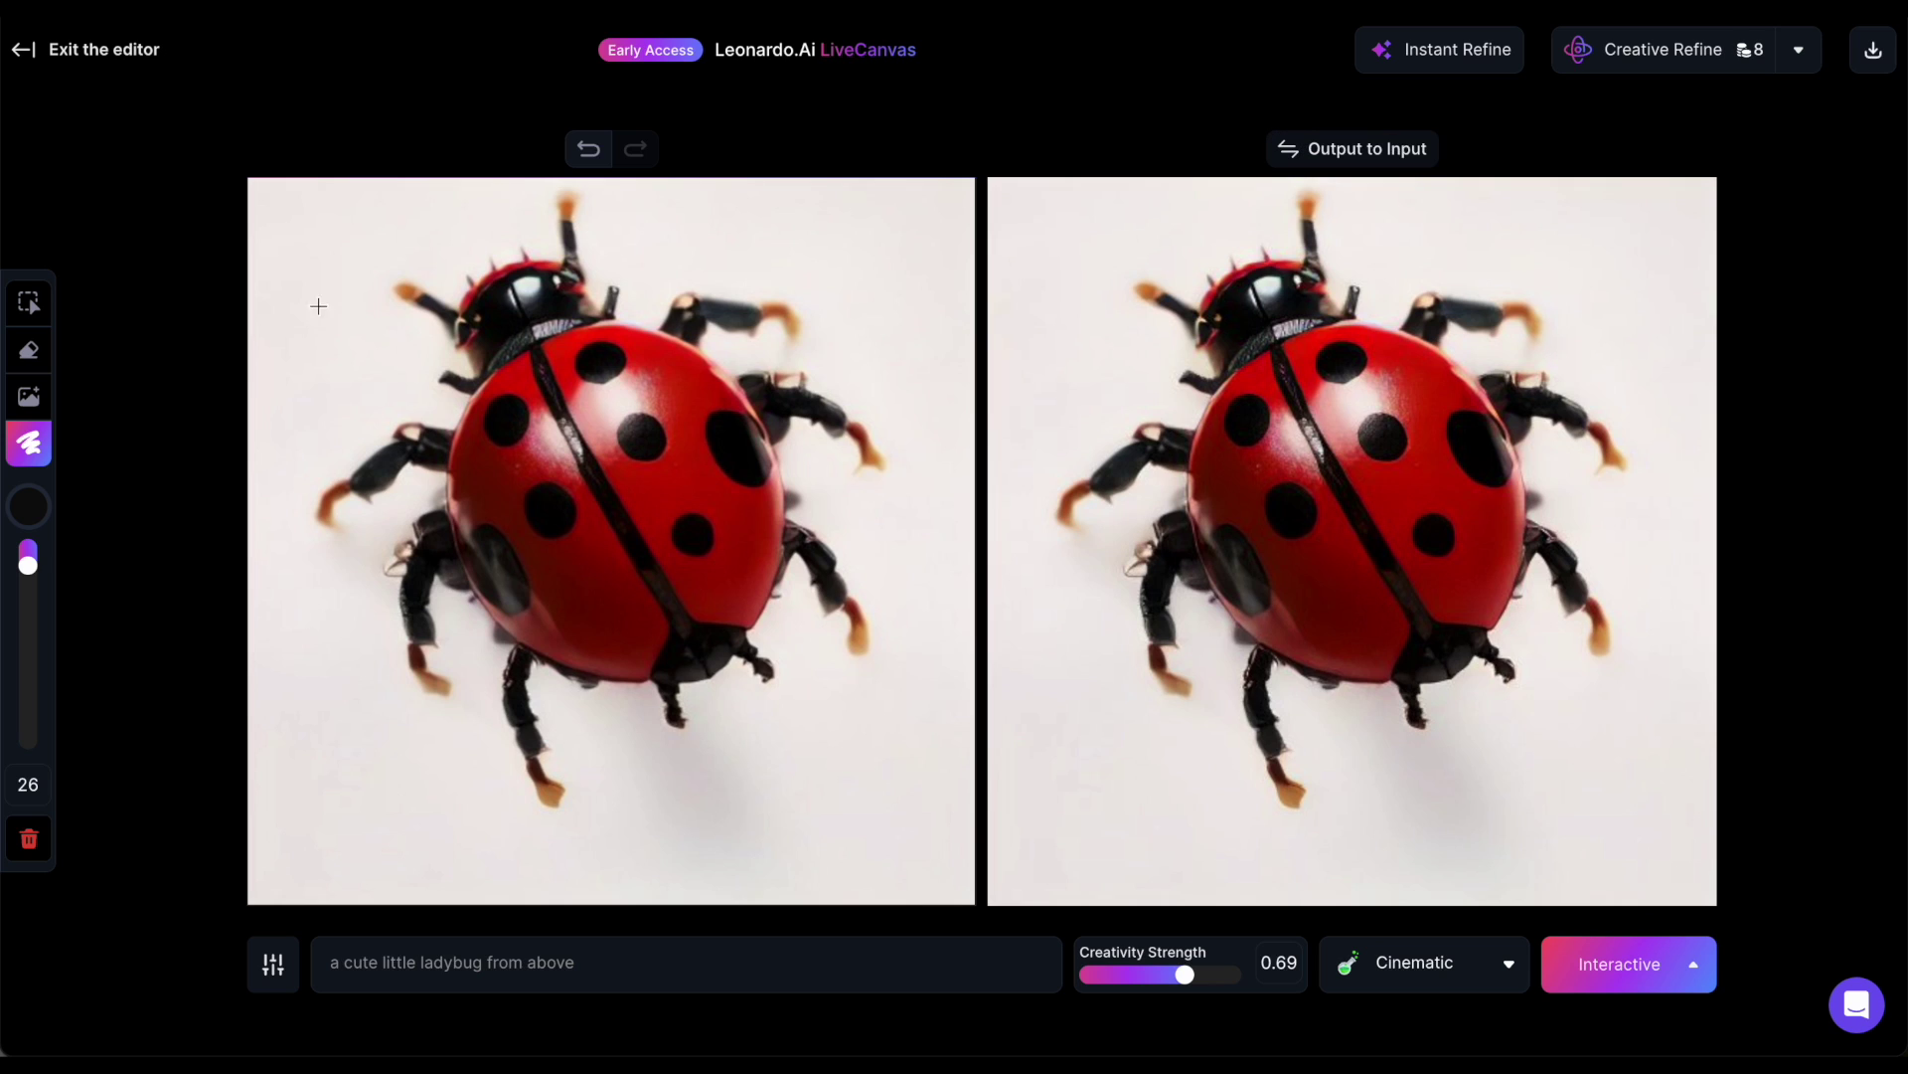
Switch to a dark green brush and start green strokes around the ladybug
click(20, 517)
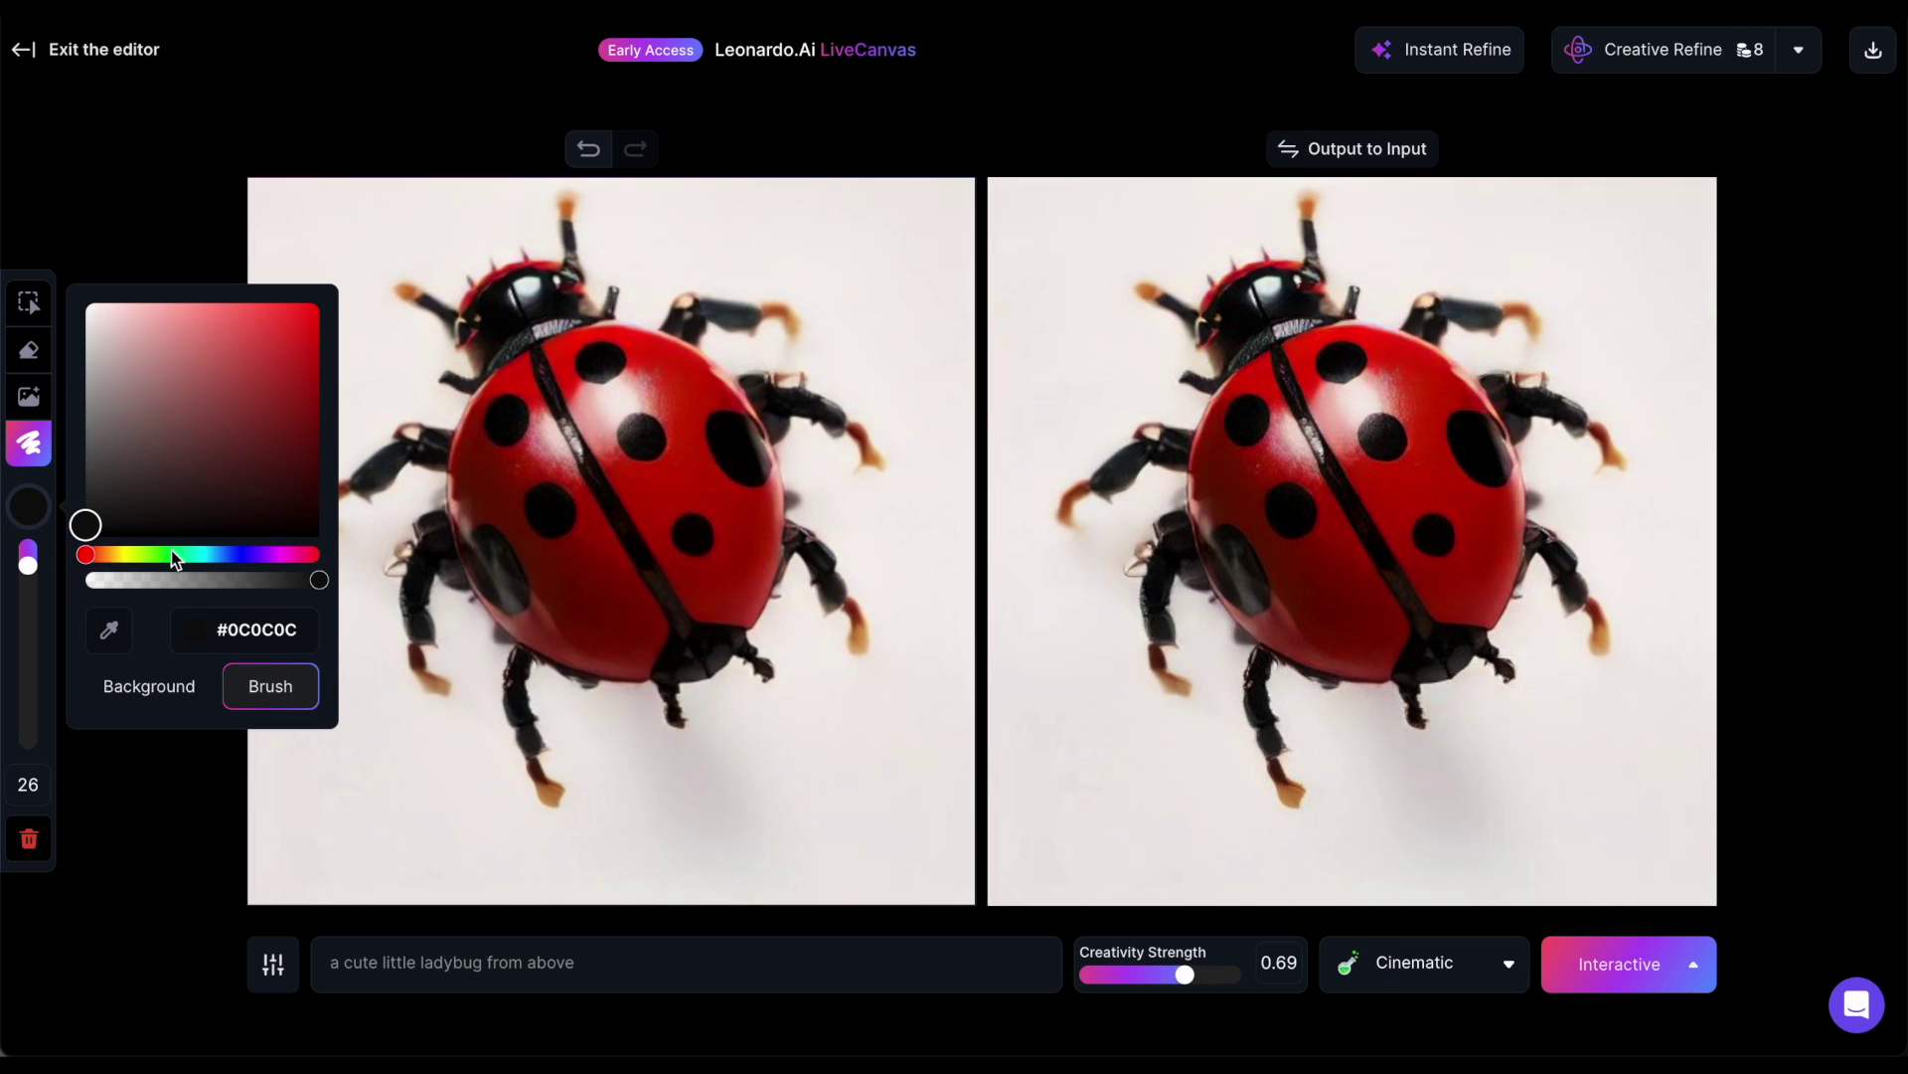
click(154, 555)
click(288, 450)
mouse_move(780, 874)
mouse_down()
mouse_move(692, 861)
mouse_move(922, 449)
mouse_move(778, 874)
mouse_up()
mouse_move(282, 235)
mouse_down()
mouse_move(438, 234)
mouse_move(318, 322)
mouse_move(289, 235)
mouse_up()
scroll(308, 243, up, 8)
Paint a green leaf shape surrounding the ladybug
mouse_move(626, 835)
mouse_down()
mouse_move(882, 878)
mouse_move(875, 696)
mouse_up()
scroll(64, 606, down, 5)
drag(365, 542, 369, 686)
drag(497, 785, 492, 695)
drag(626, 756, 607, 706)
drag(780, 686, 759, 732)
drag(775, 244, 652, 255)
mouse_move(825, 348)
mouse_down()
mouse_move(905, 514)
mouse_move(864, 616)
mouse_up()
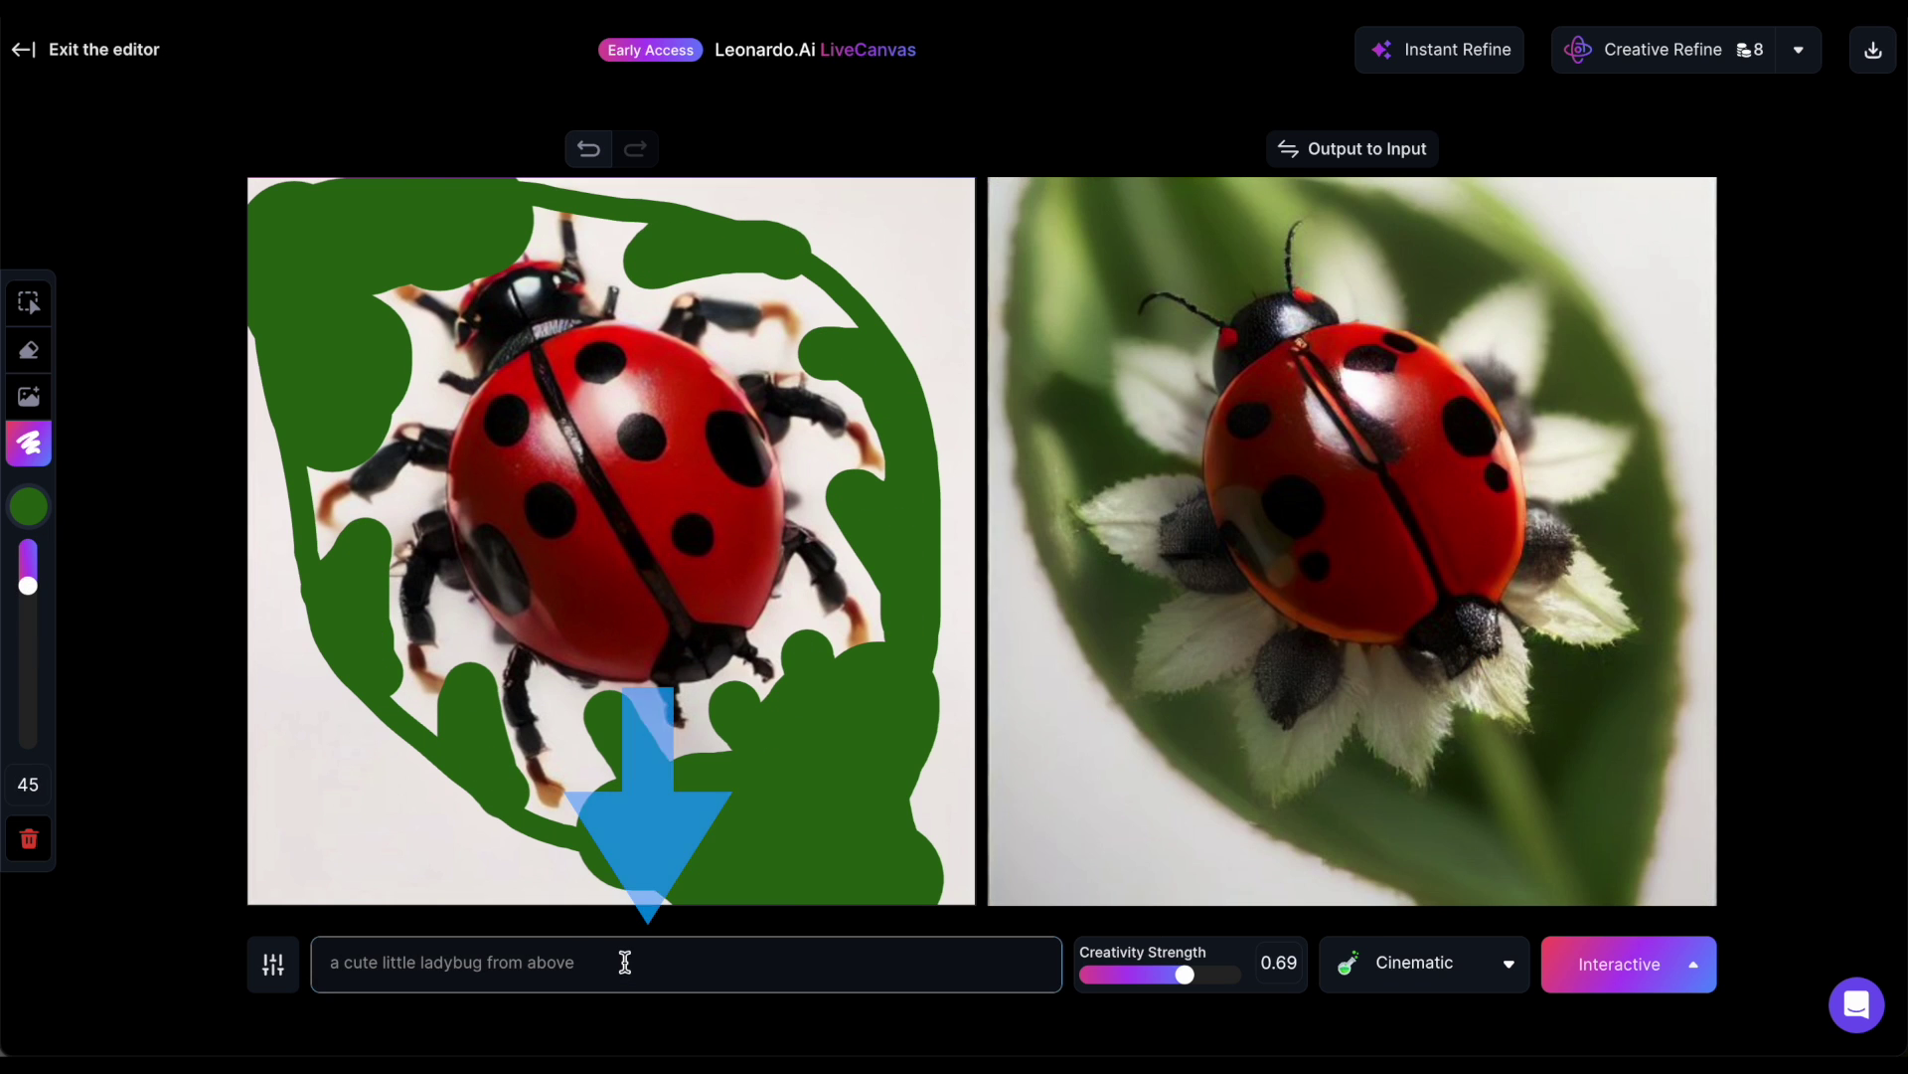
Append ', sitting on a leaf' and 'green' to the prompt
click(624, 962)
text(, sitting on a leaf)
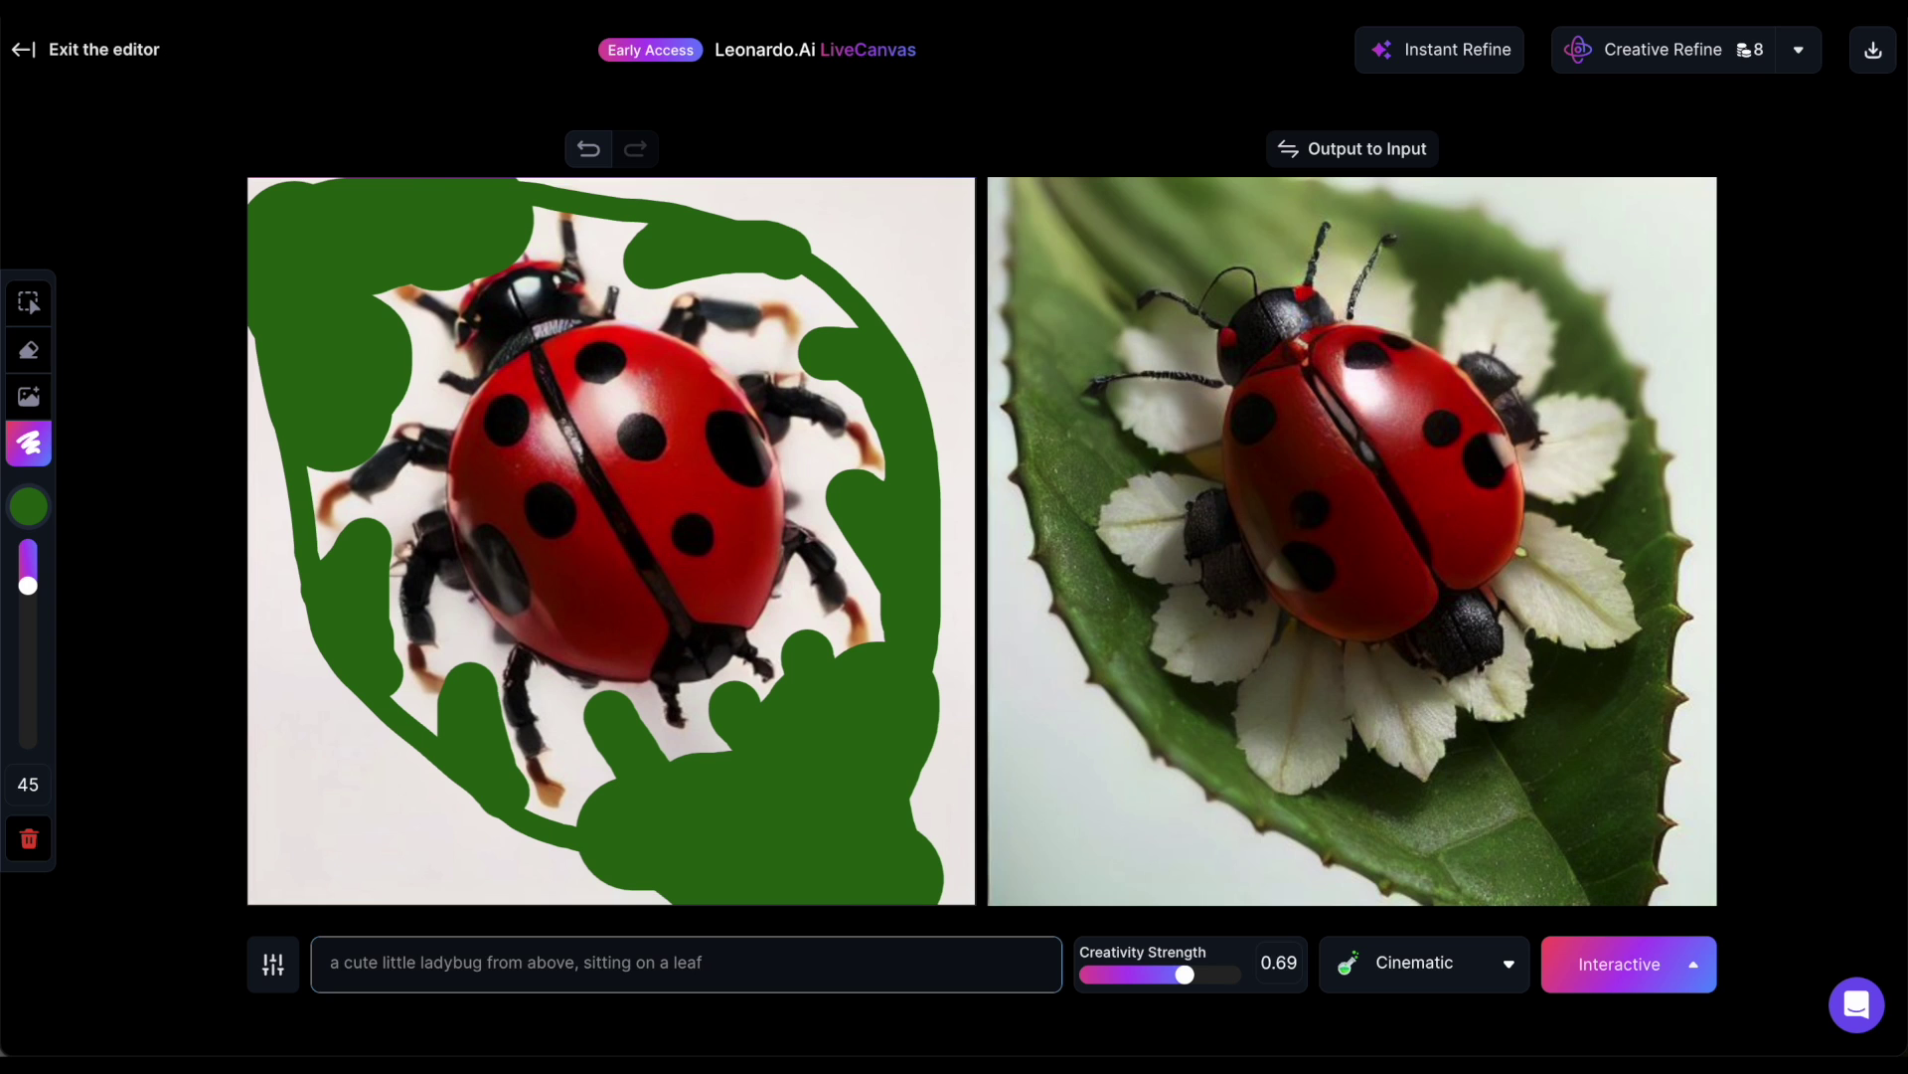
text(green)
Set Creativity Strength to 0.74 and try Photography, Environment and Raytraced styles
mouse_move(1183, 974)
mouse_down()
mouse_move(1116, 977)
mouse_move(1198, 974)
mouse_up()
click(1425, 962)
click(1386, 653)
click(1387, 964)
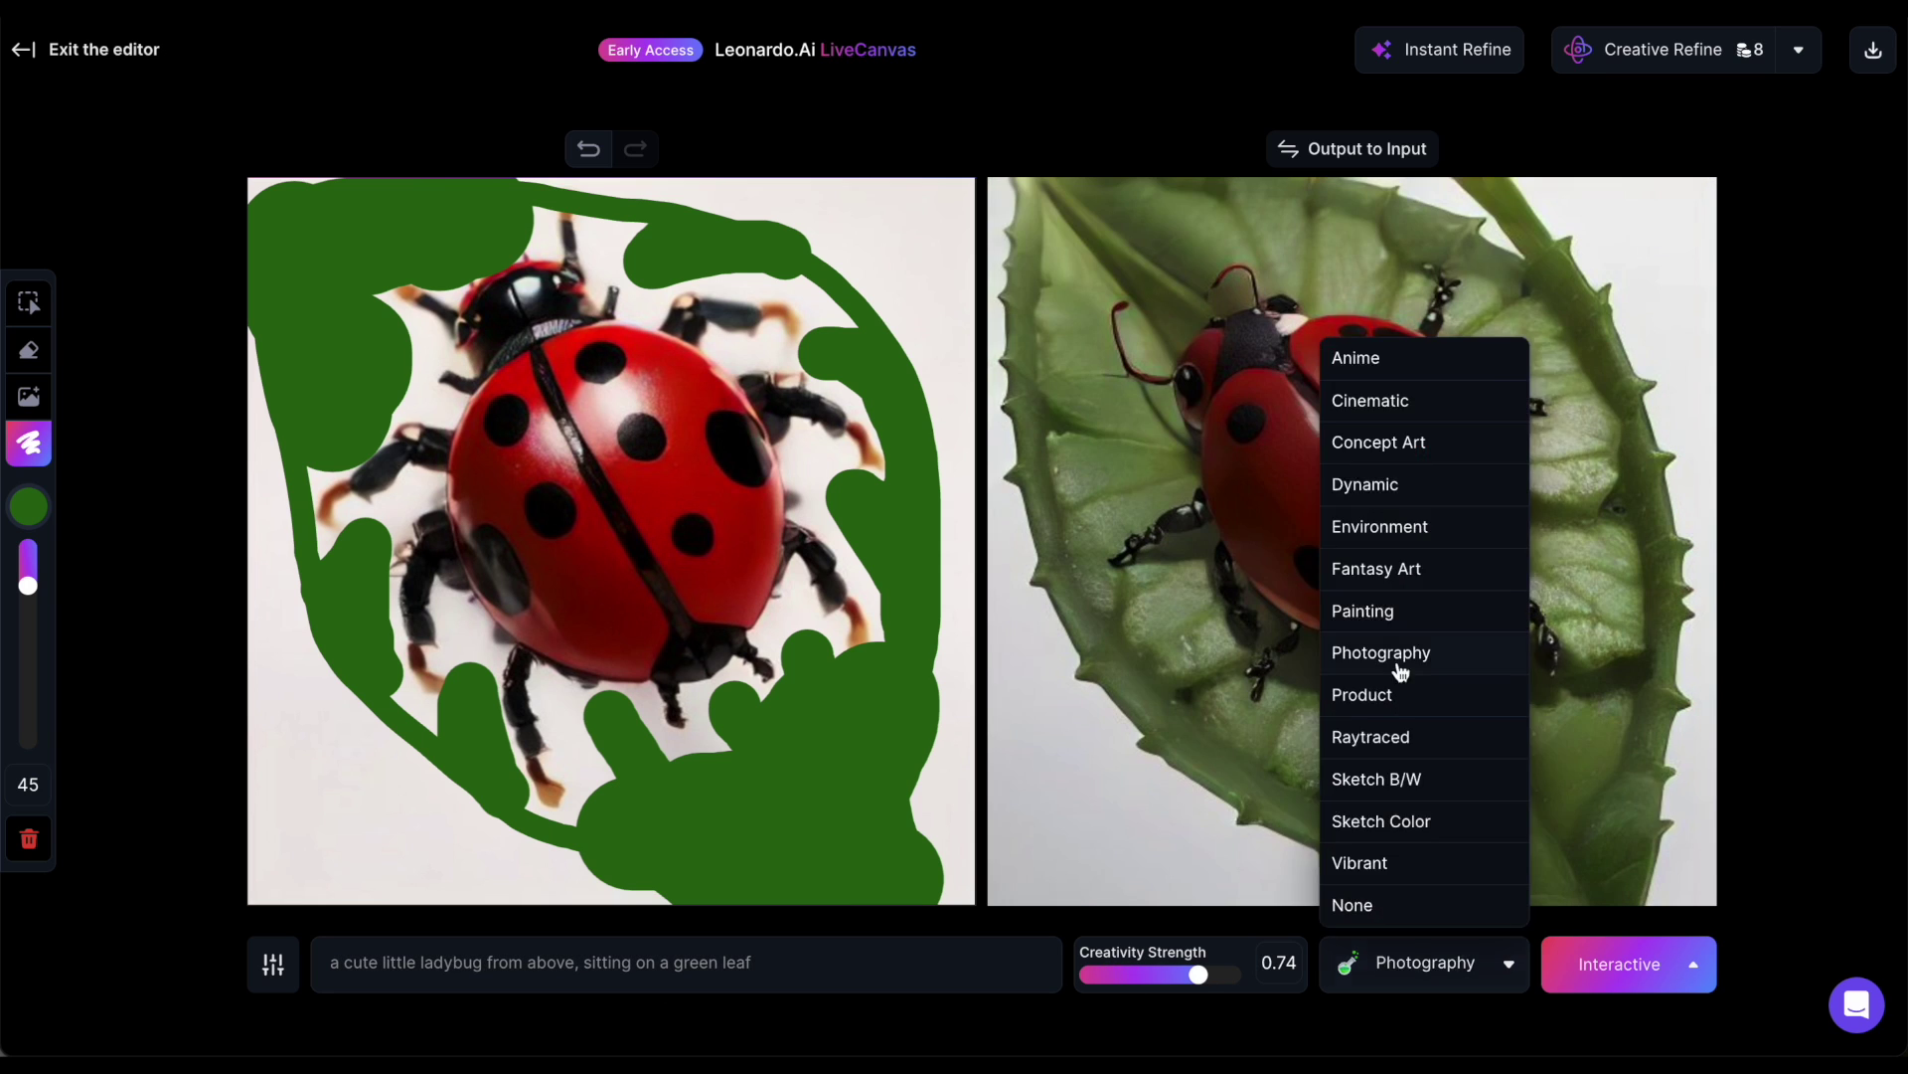
click(1381, 526)
click(1424, 962)
click(1372, 736)
Erase the green paint along the canvas edges and return to Photography style
click(28, 348)
mouse_move(264, 184)
mouse_down()
mouse_move(262, 397)
mouse_move(328, 167)
mouse_move(597, 184)
mouse_up()
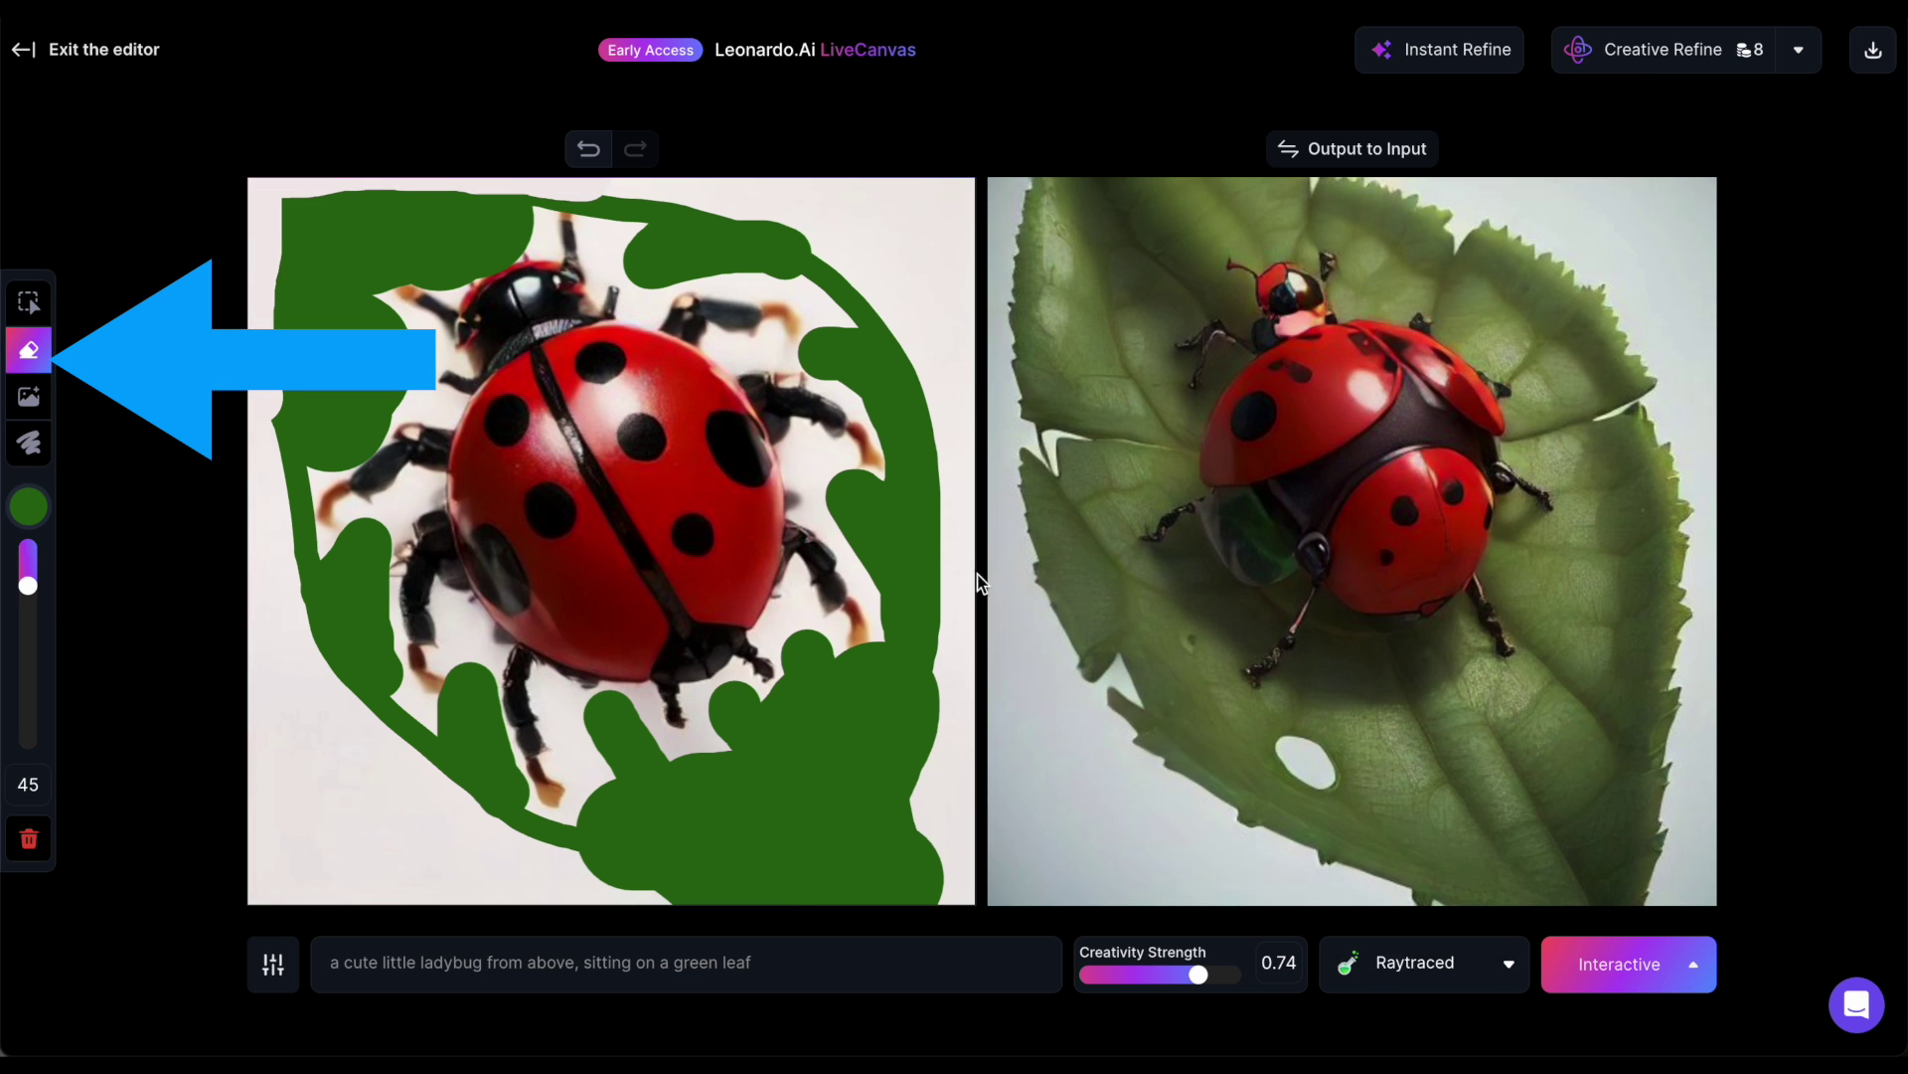
drag(979, 582, 784, 925)
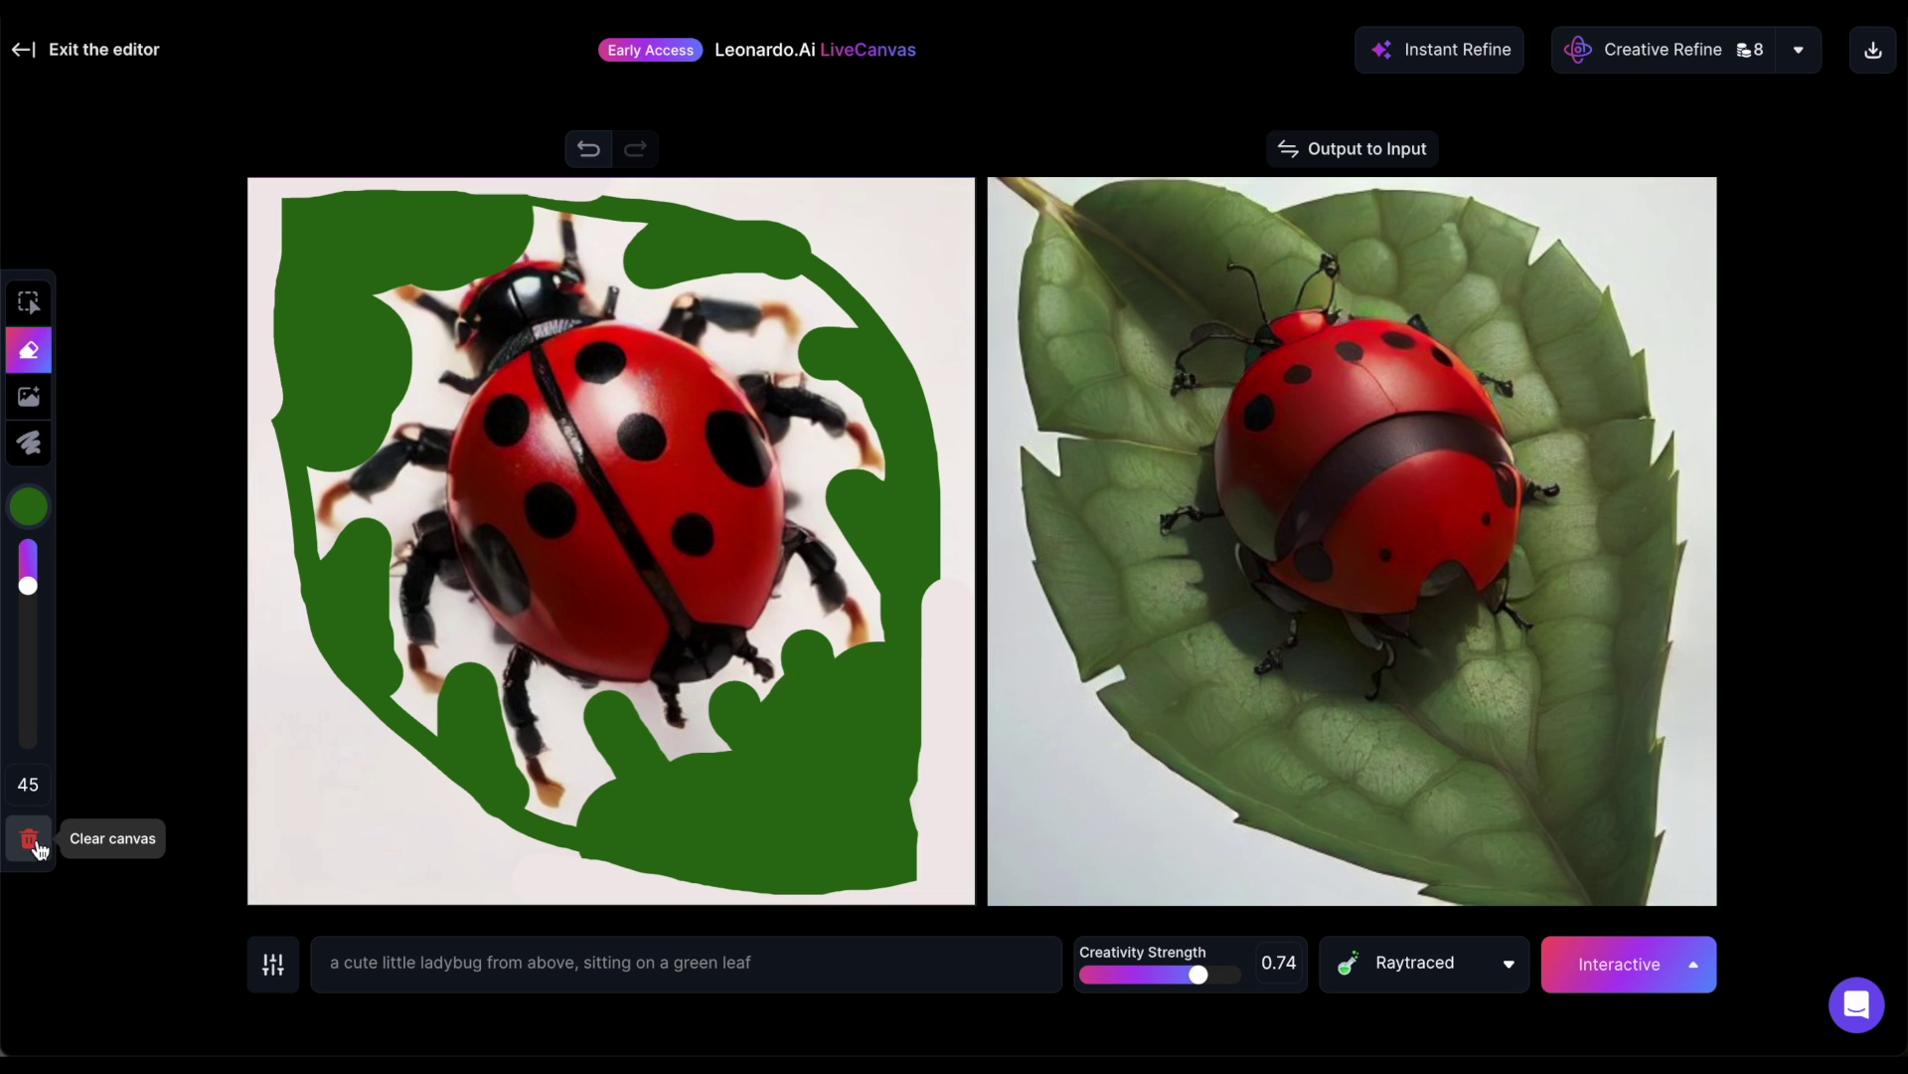
click(1422, 962)
click(1407, 653)
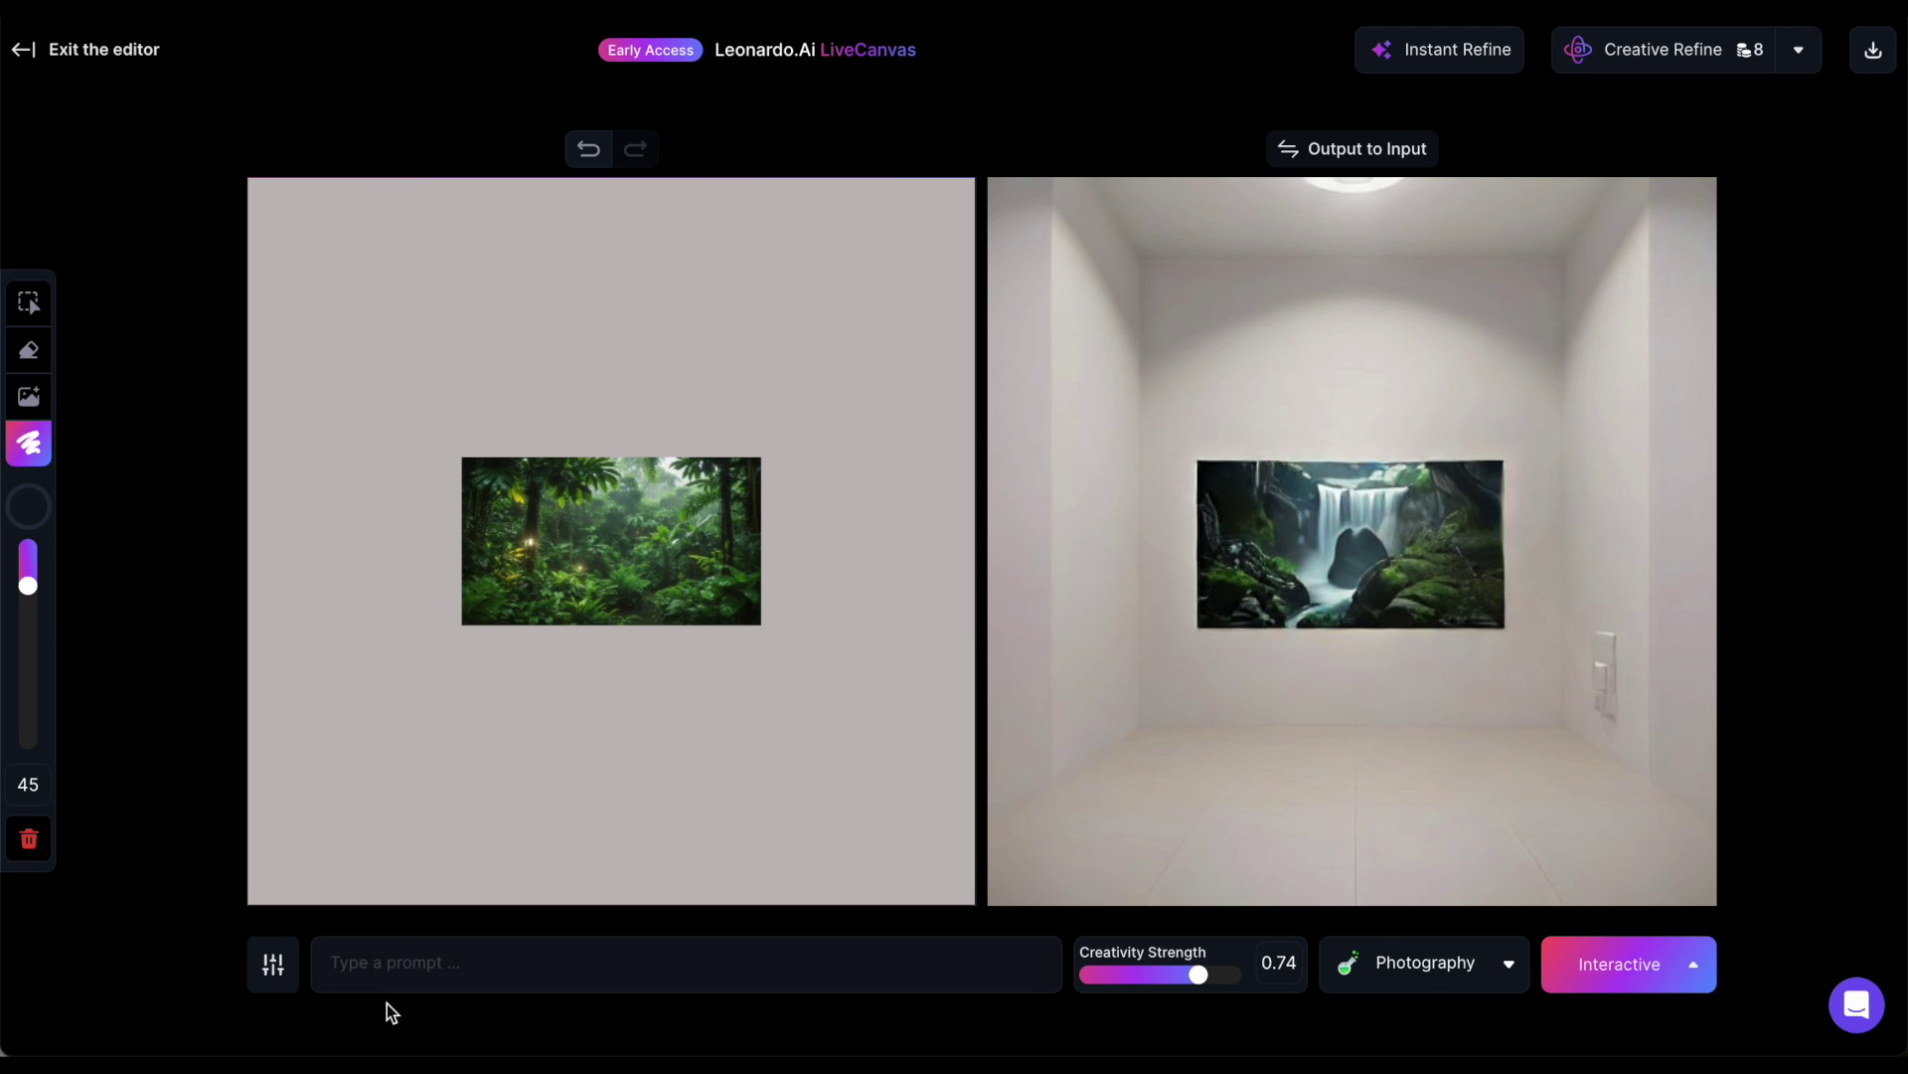
Place the cursor in the prompt box to describe the jungle image
click(381, 962)
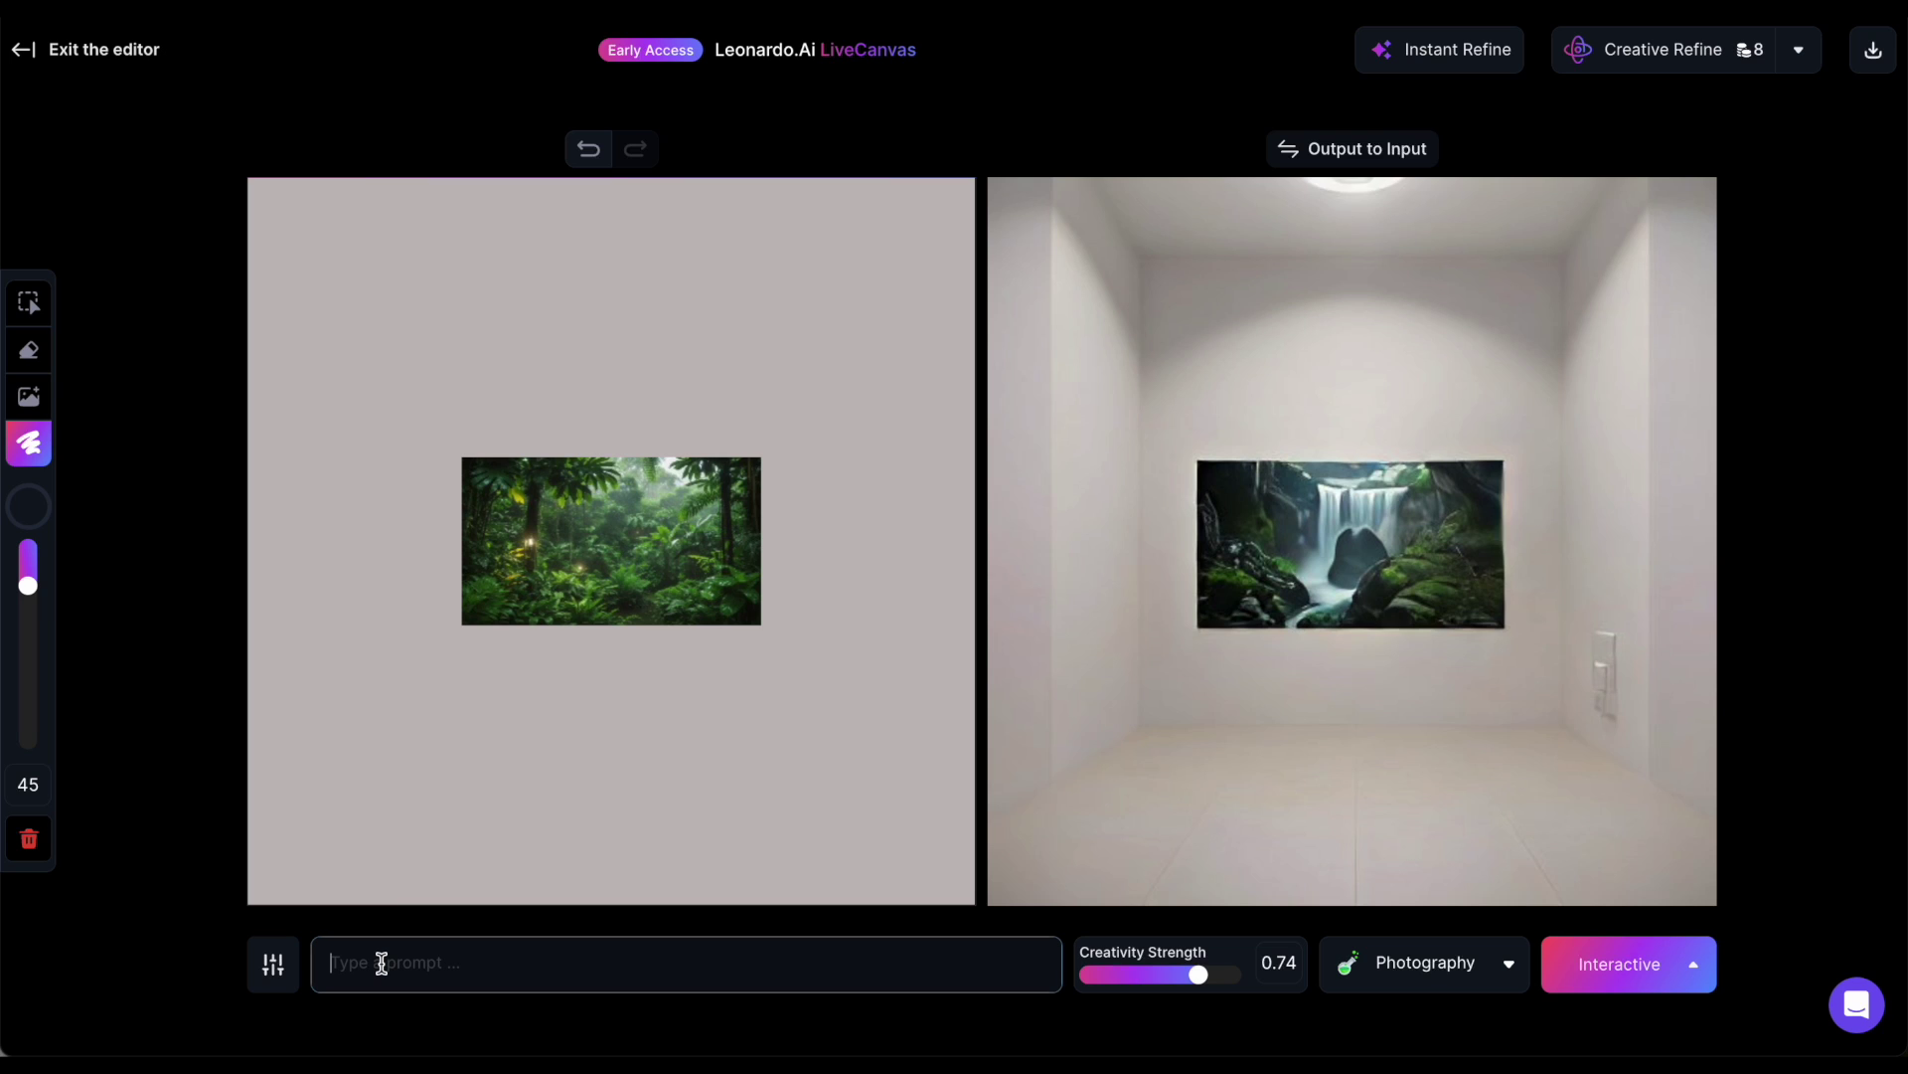
text(a beautifu)
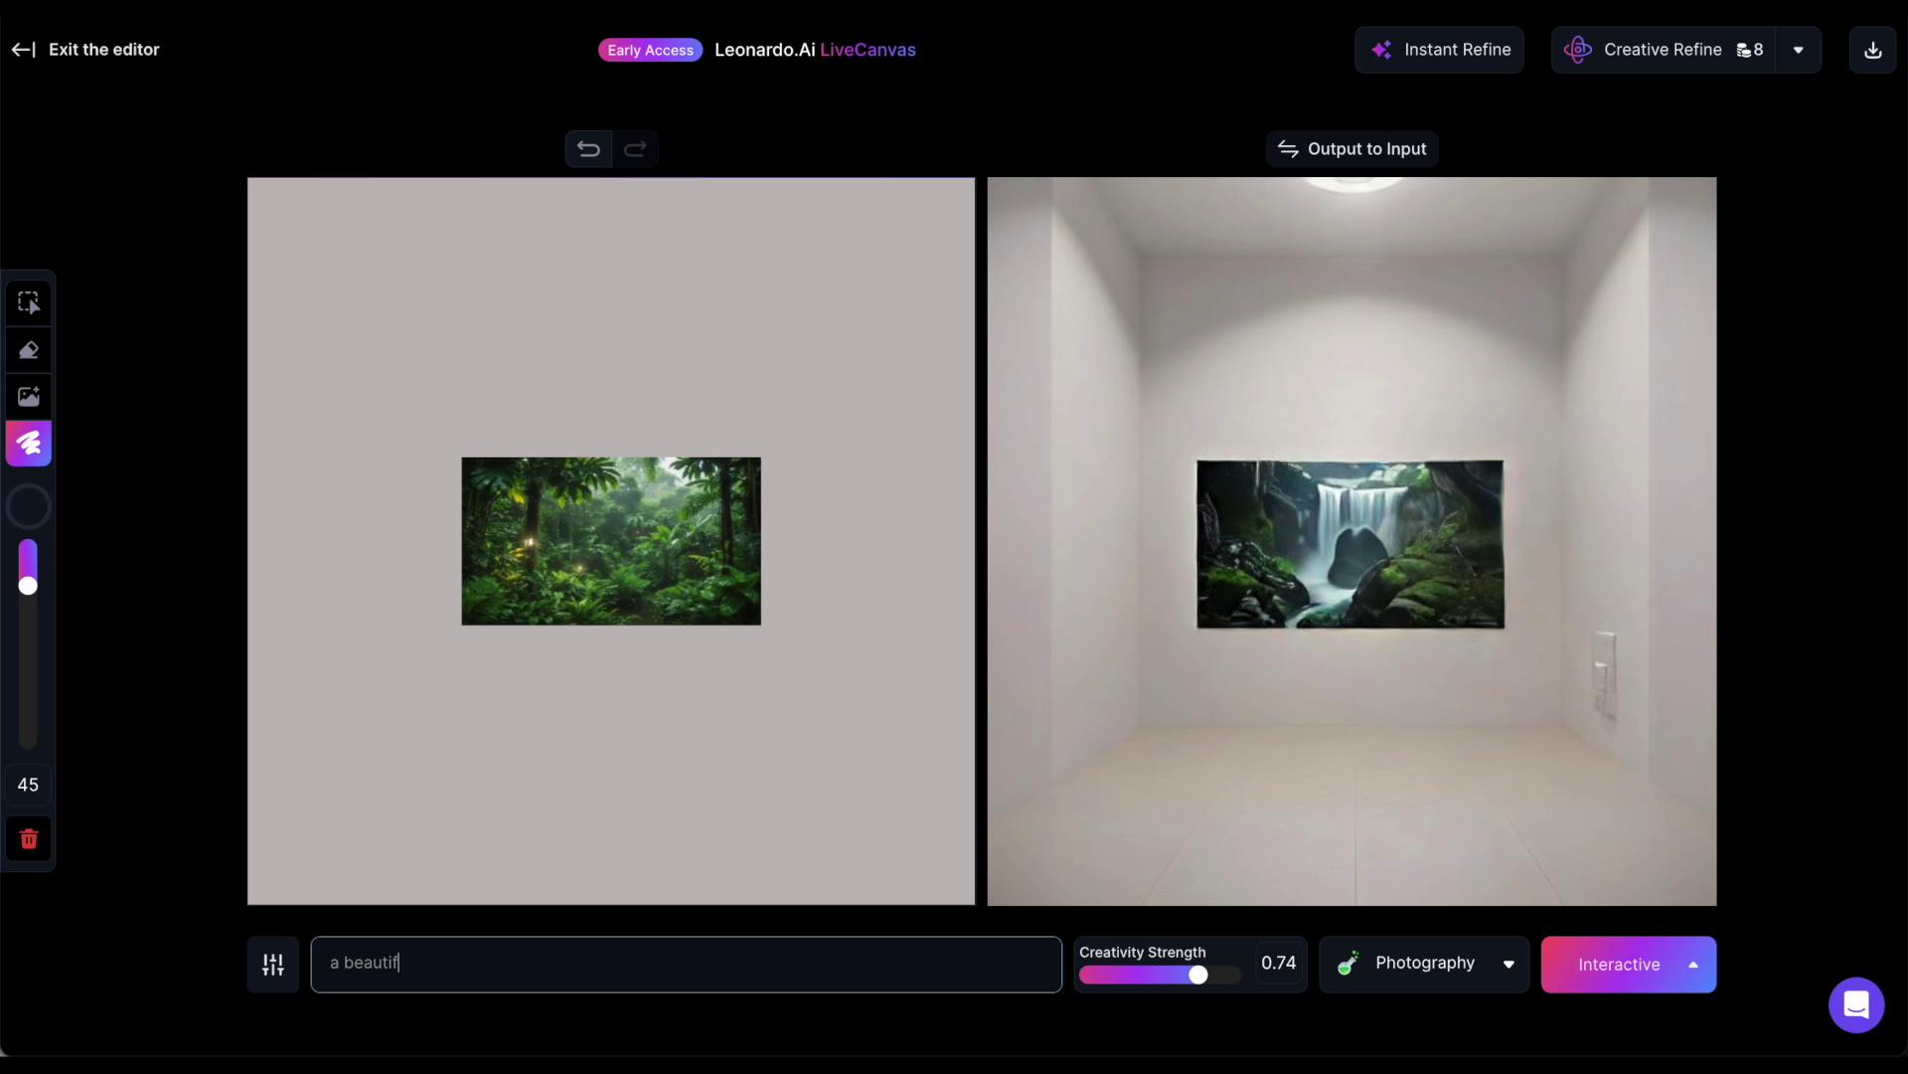
text(l)
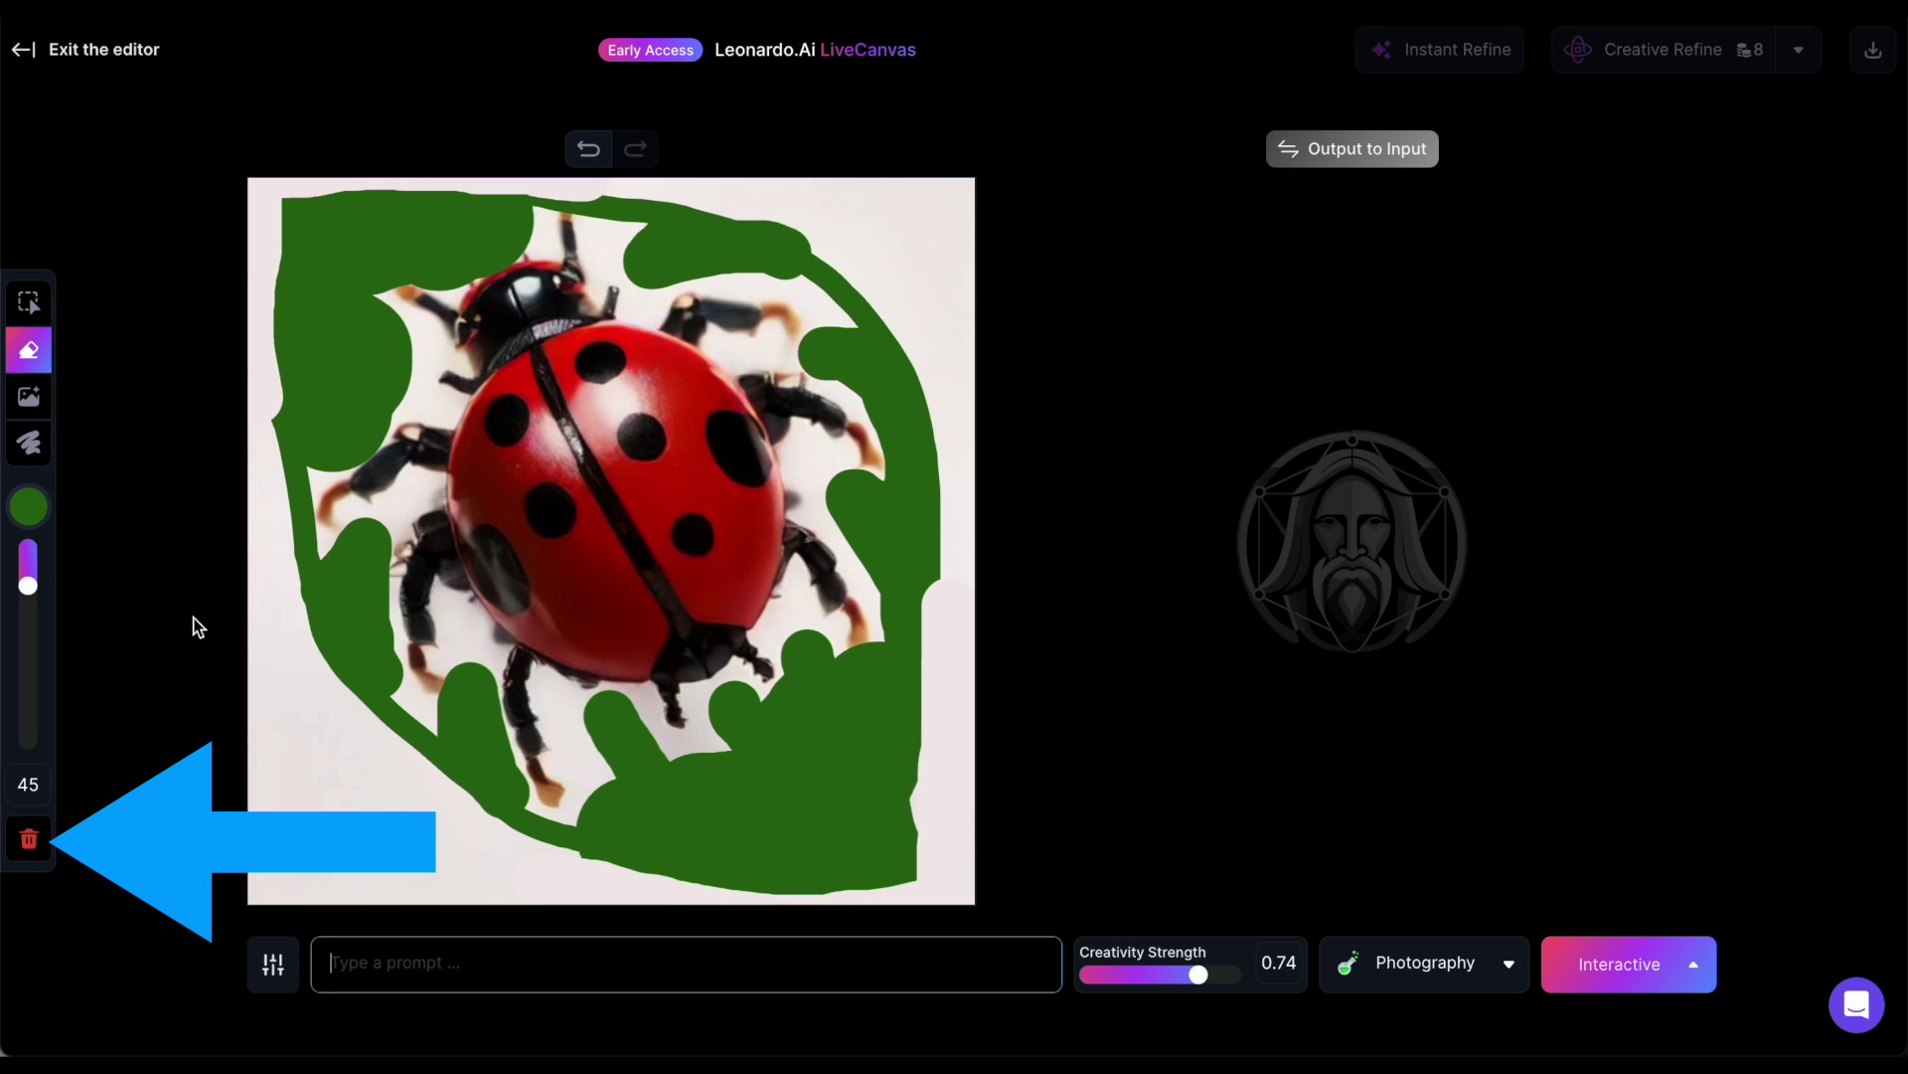
click(29, 841)
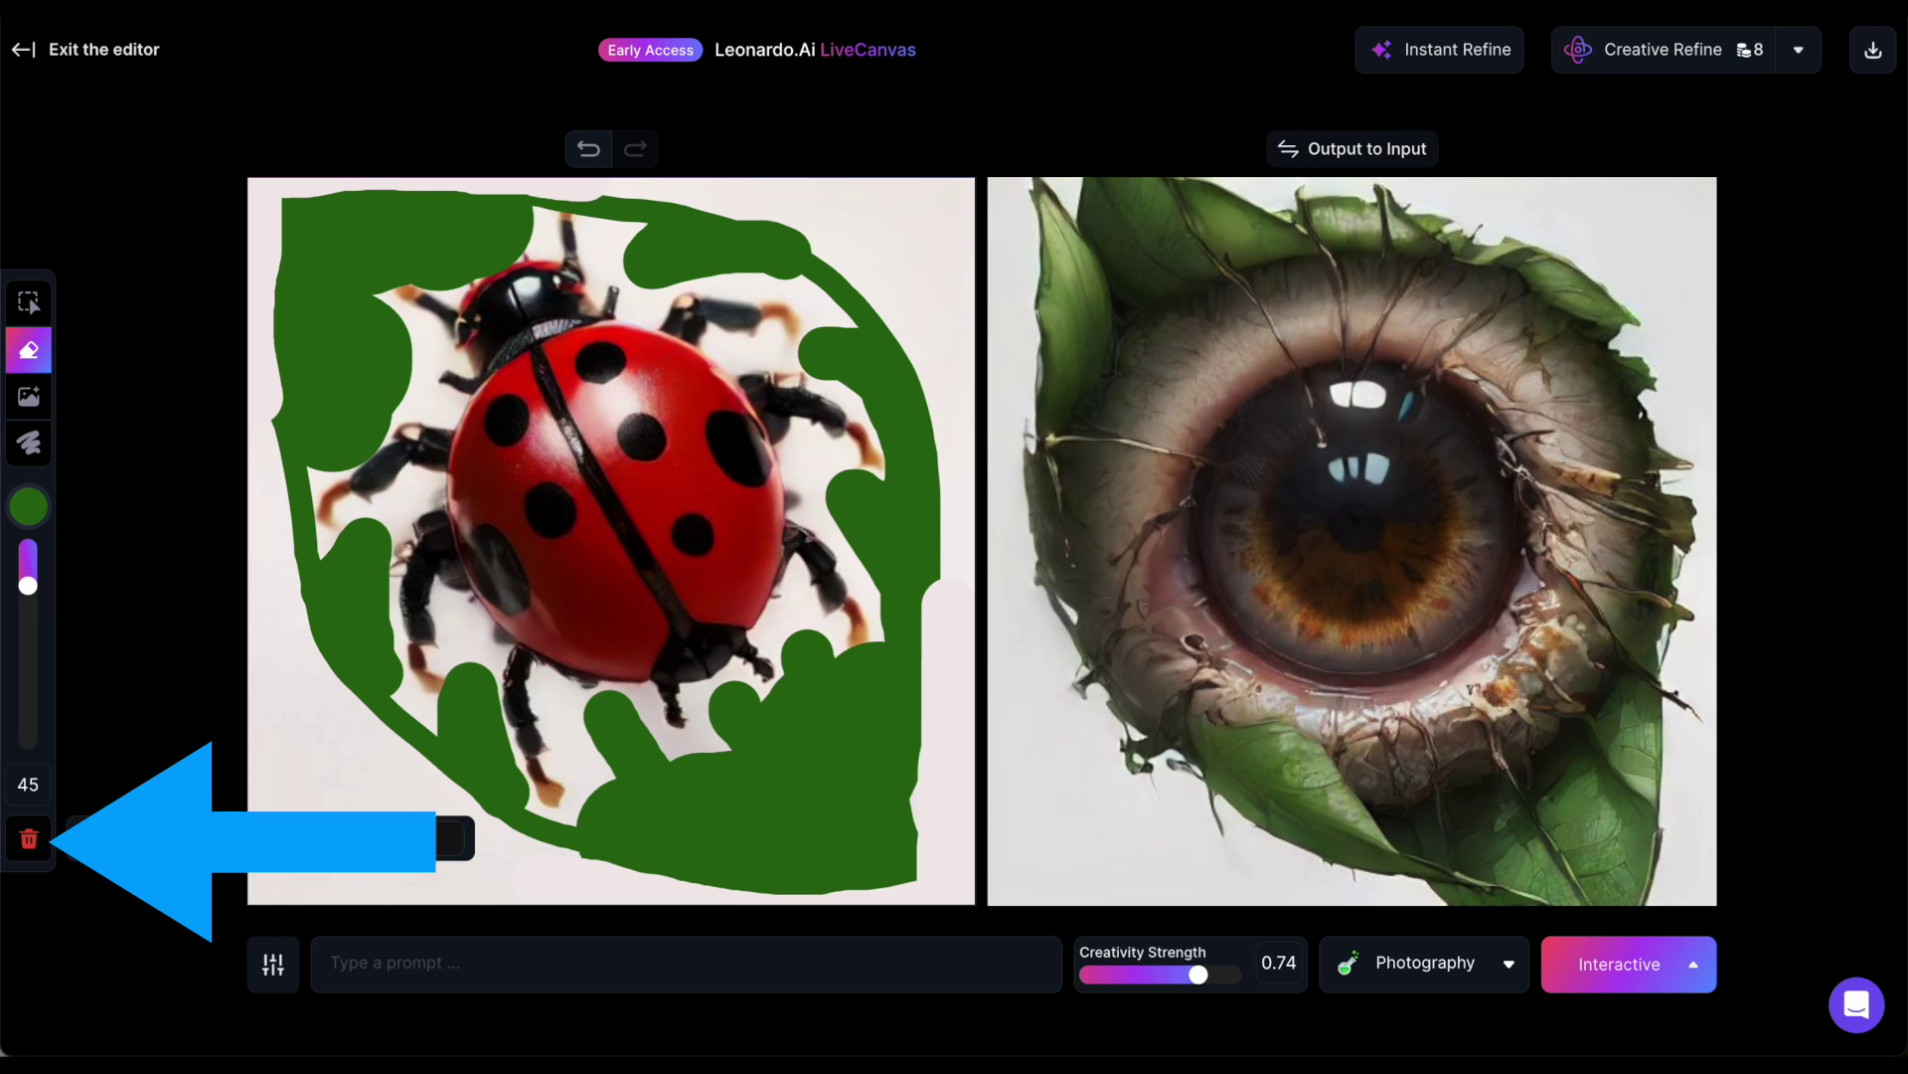
click(400, 840)
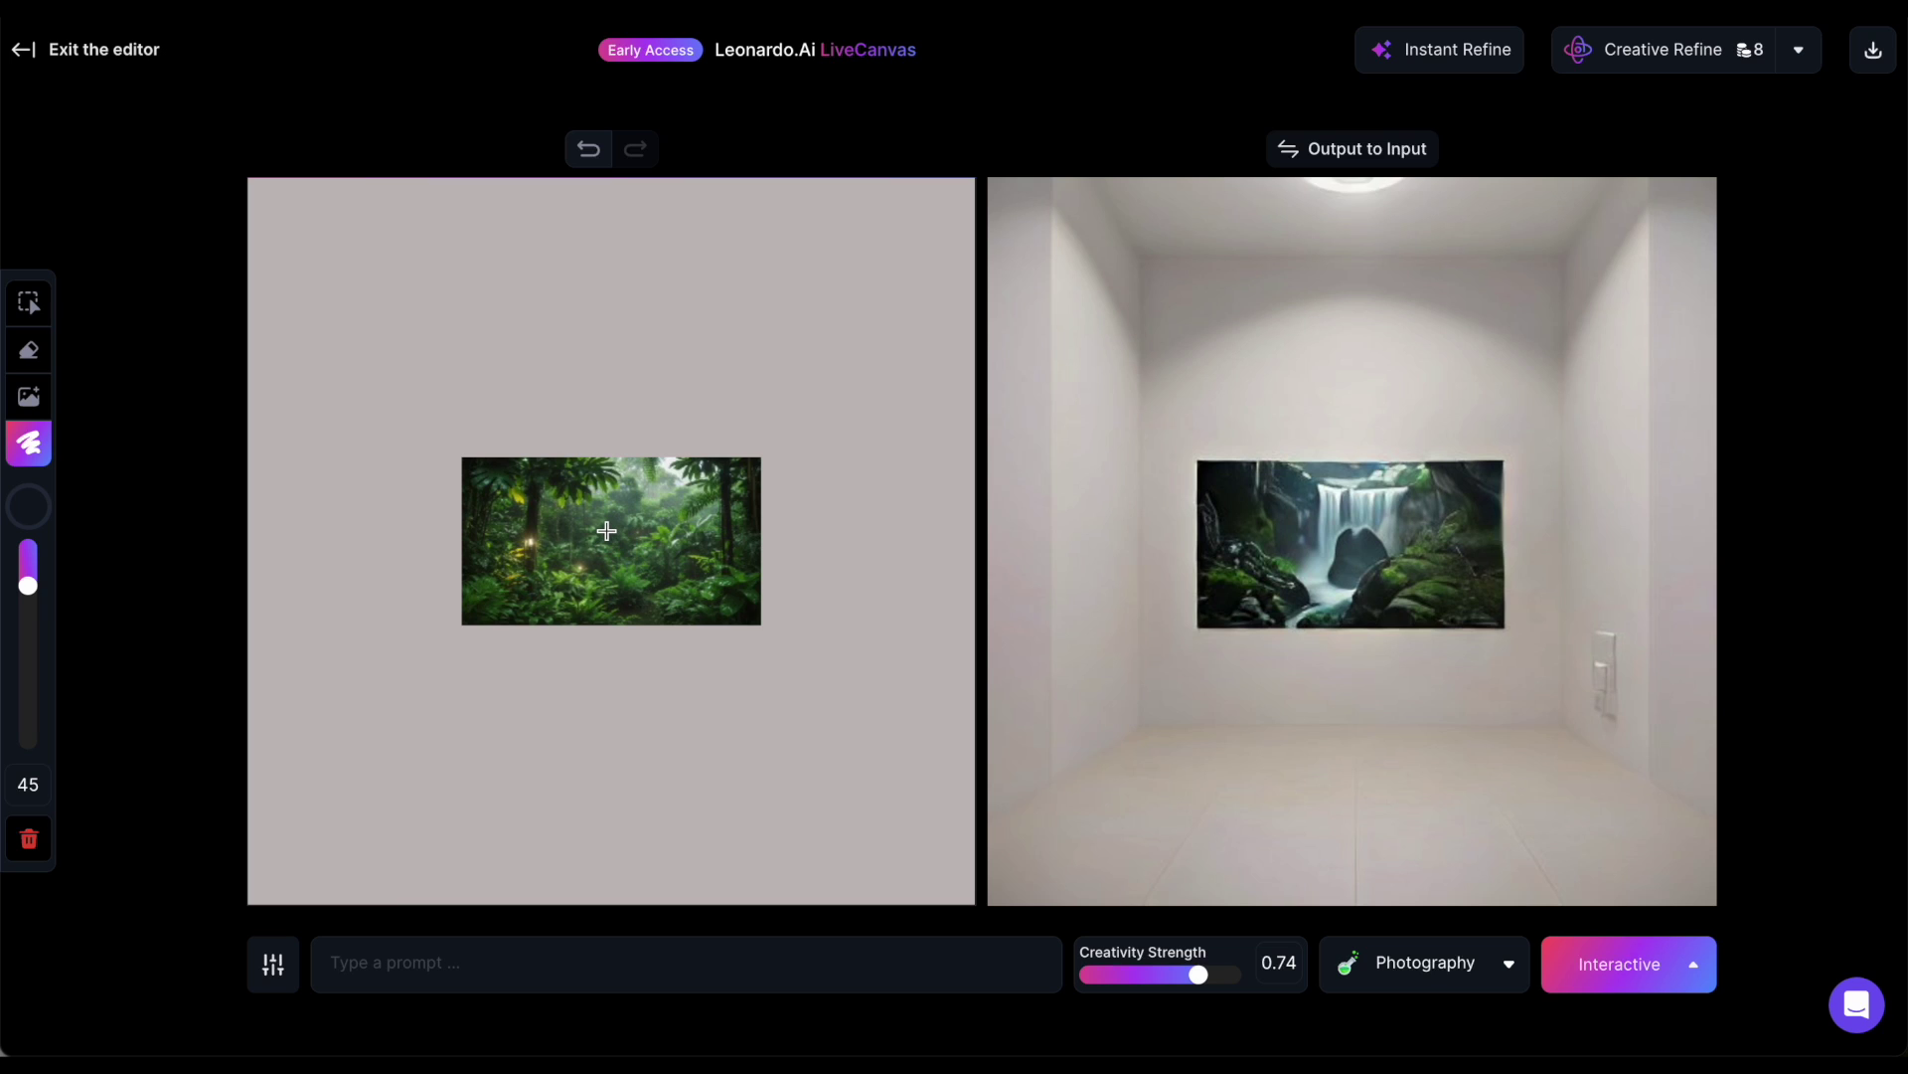
Prompt 'a beautiful living room', then replace it with 'portrait of a beautiful young woman'
click(381, 974)
text(a beautiful living room)
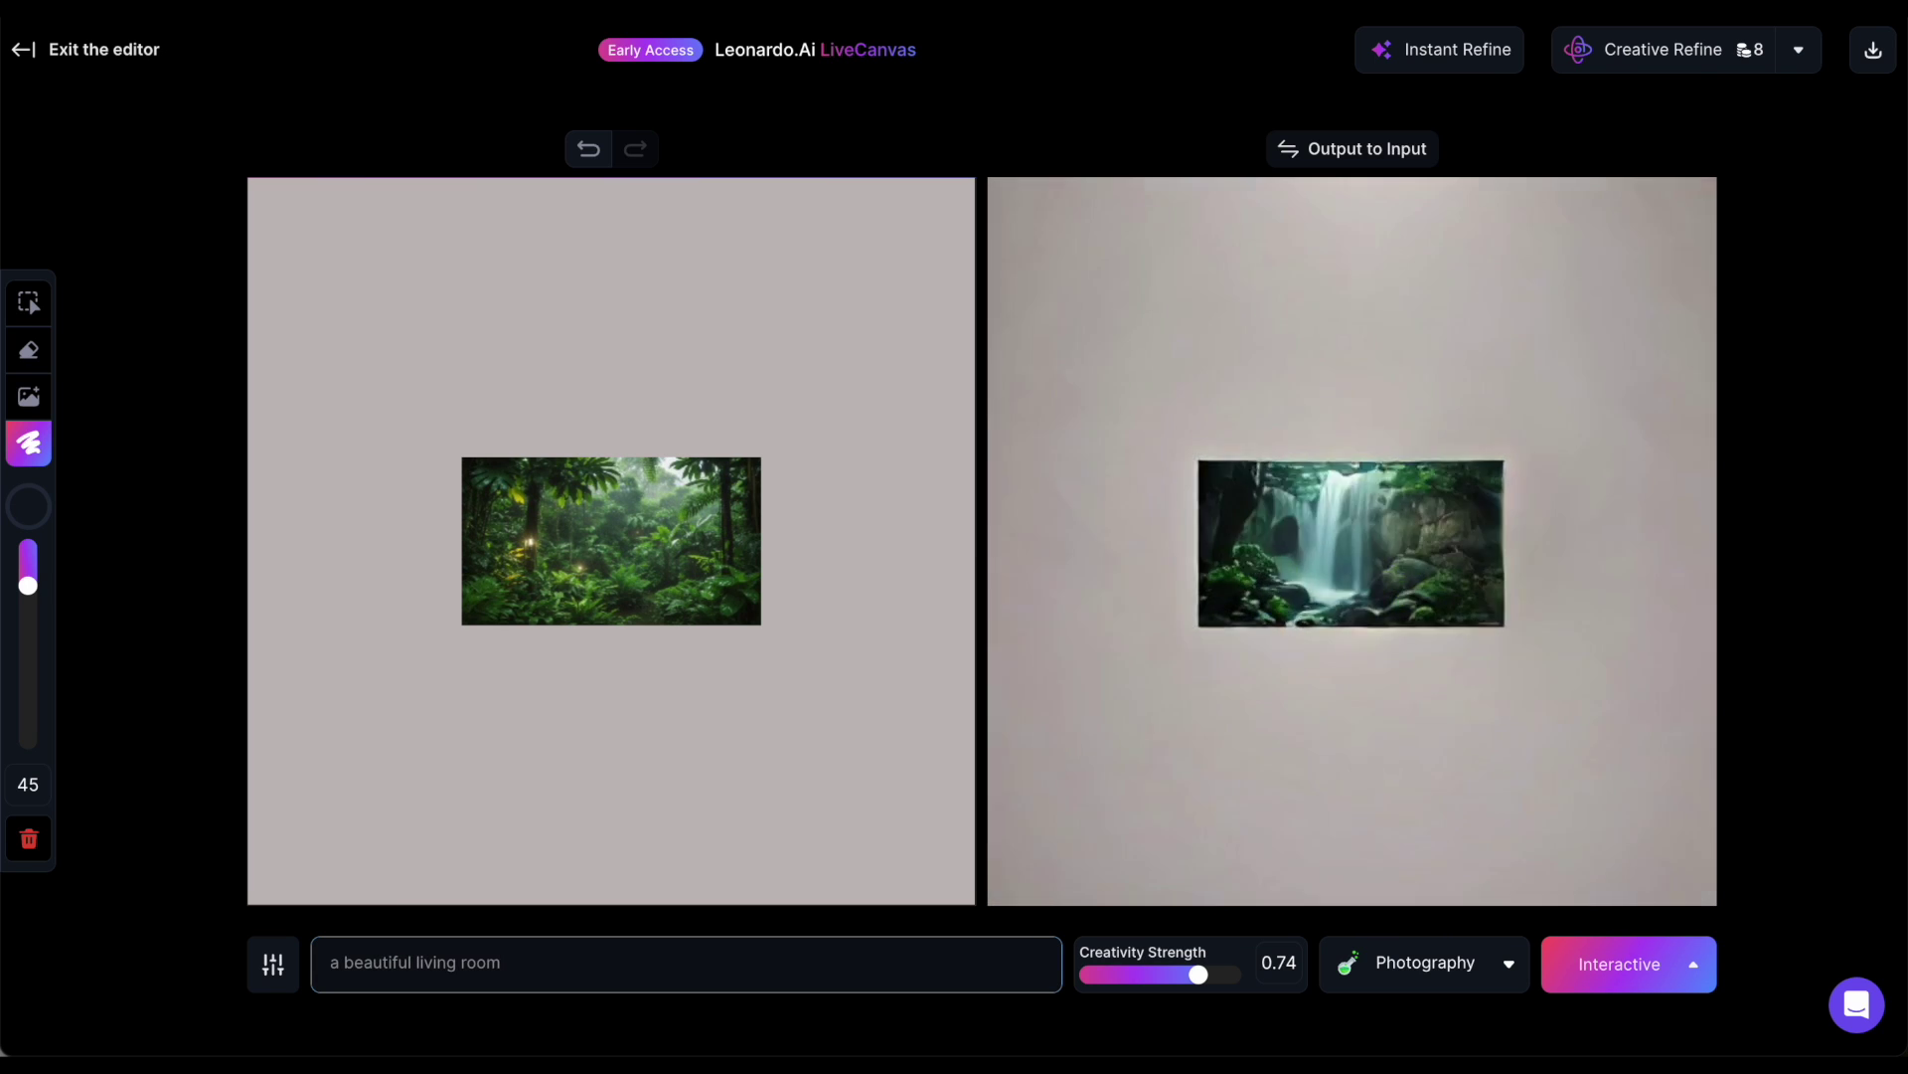
triple_click(314, 964)
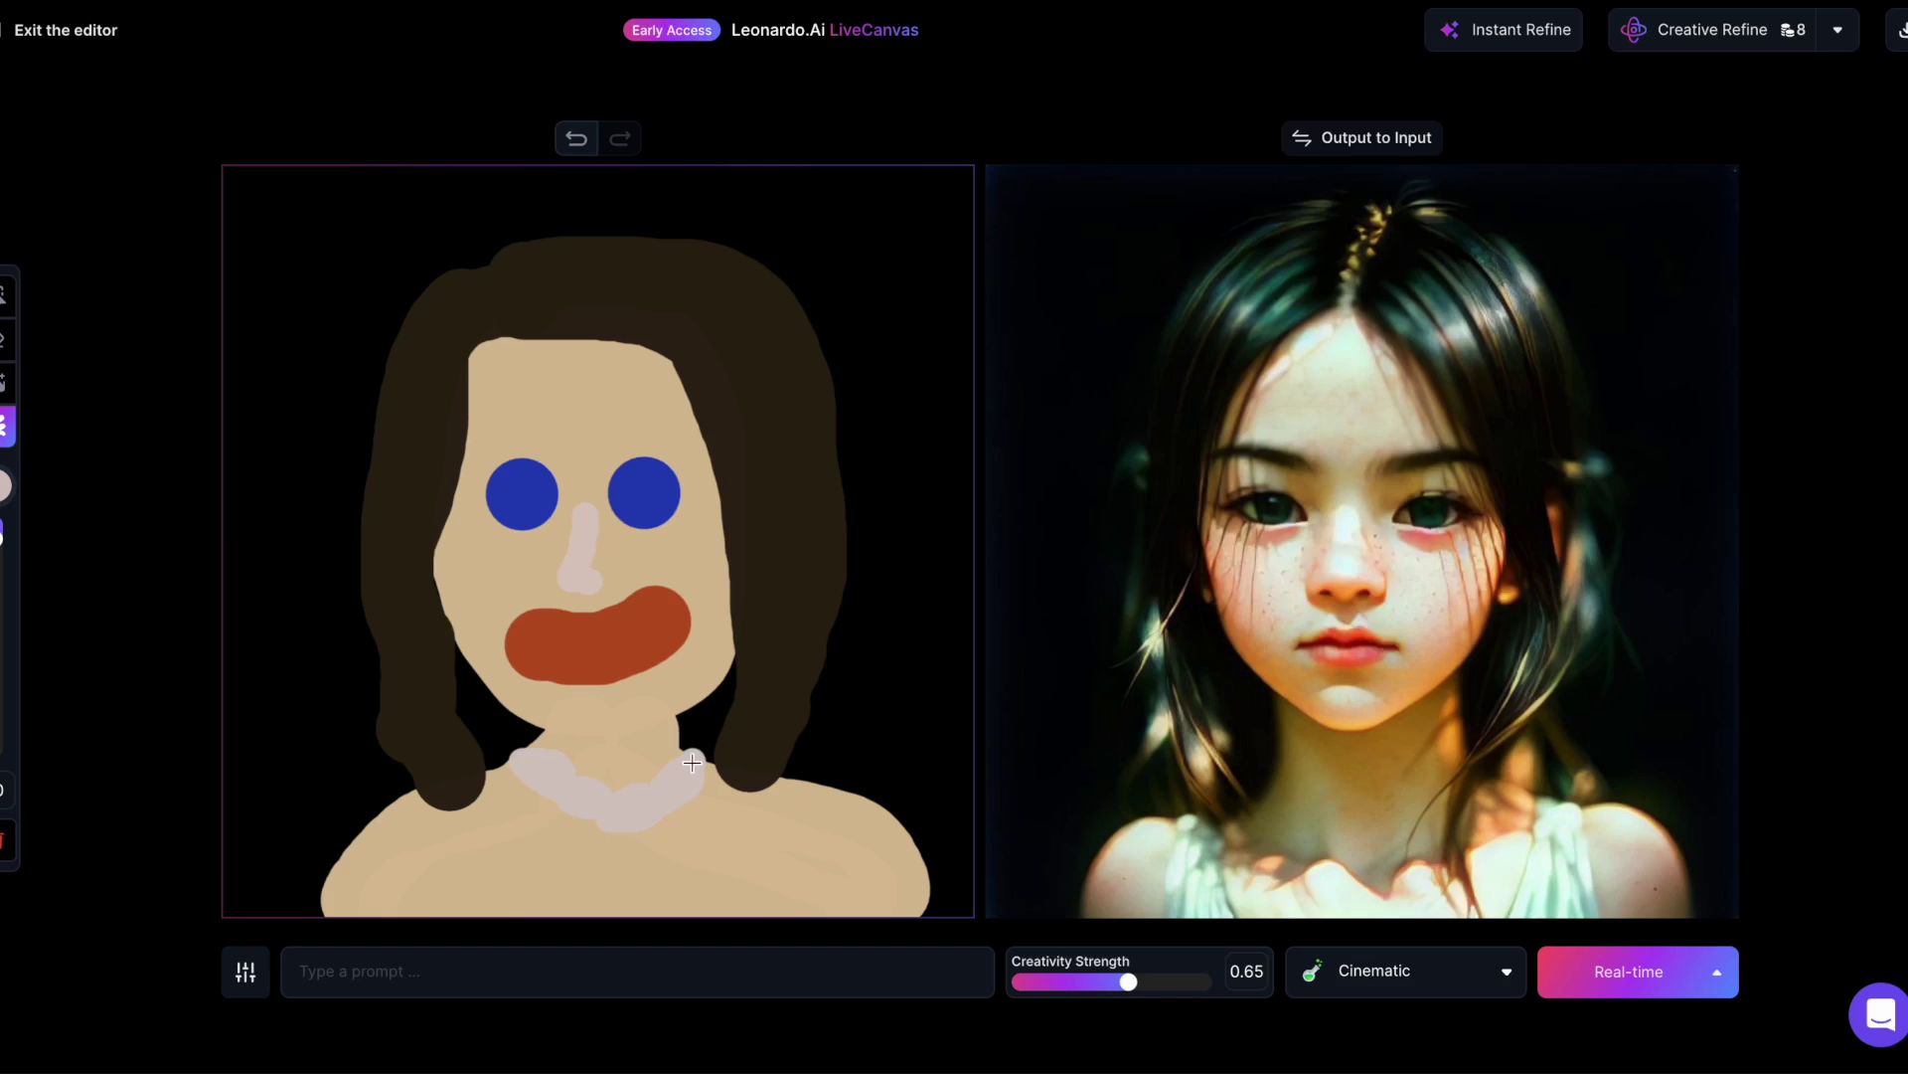
click(414, 983)
text(portrait of a beautiful young woman)
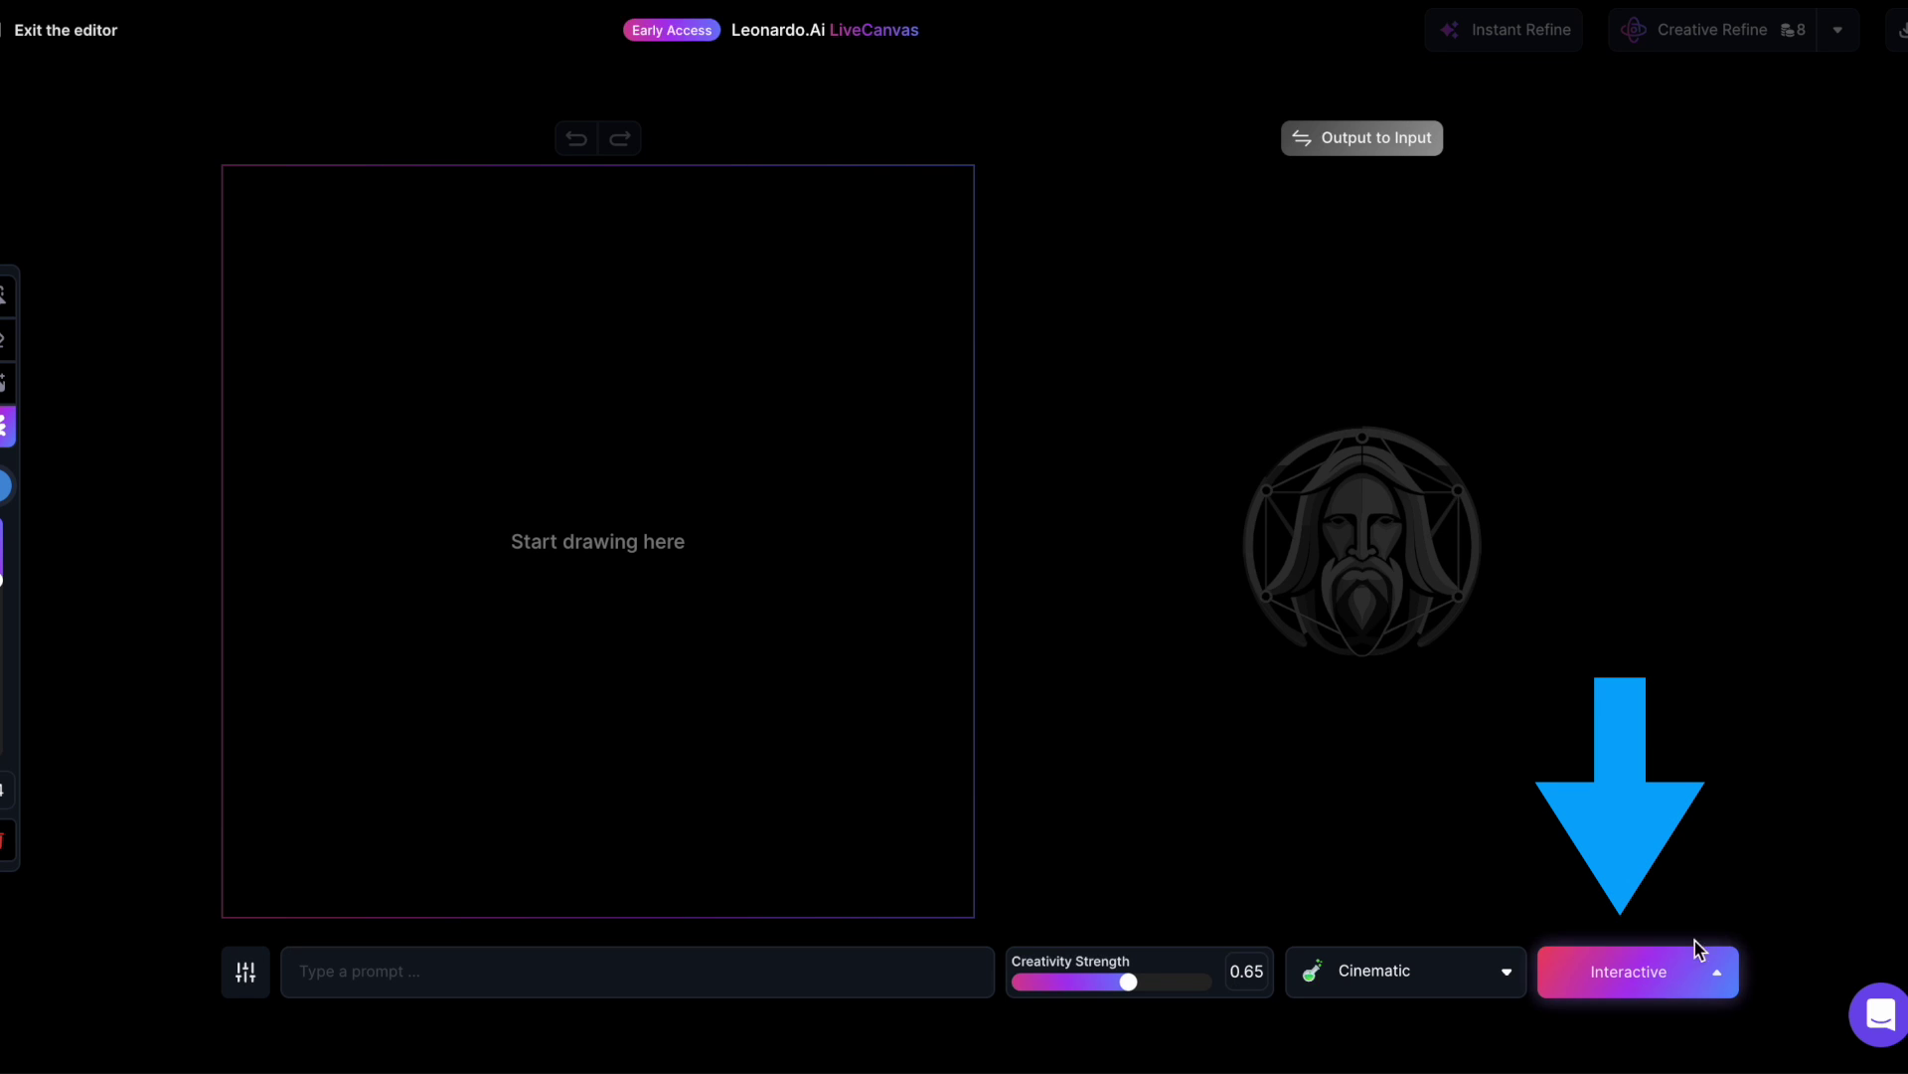
Switch generation from Interactive to Real-time mode and tick High Quality in advanced settings
click(1658, 977)
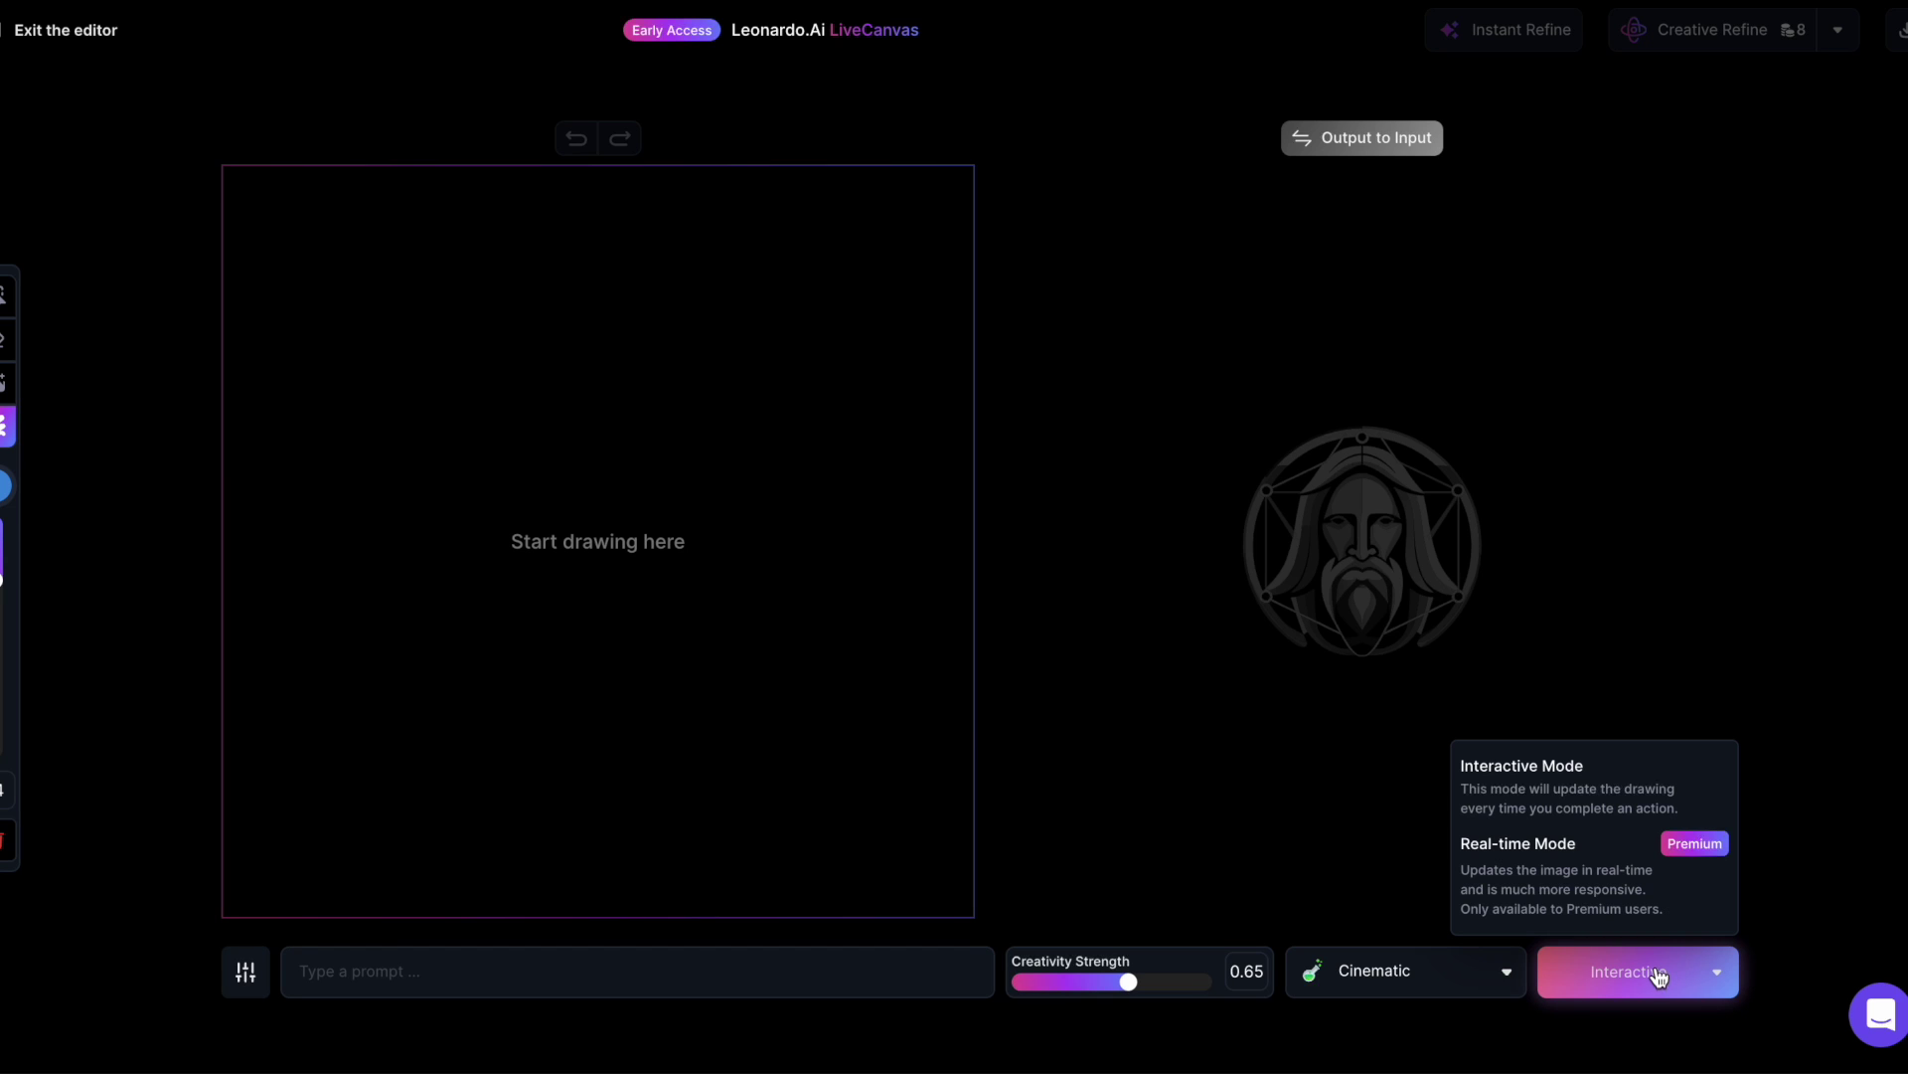
click(1642, 895)
click(245, 971)
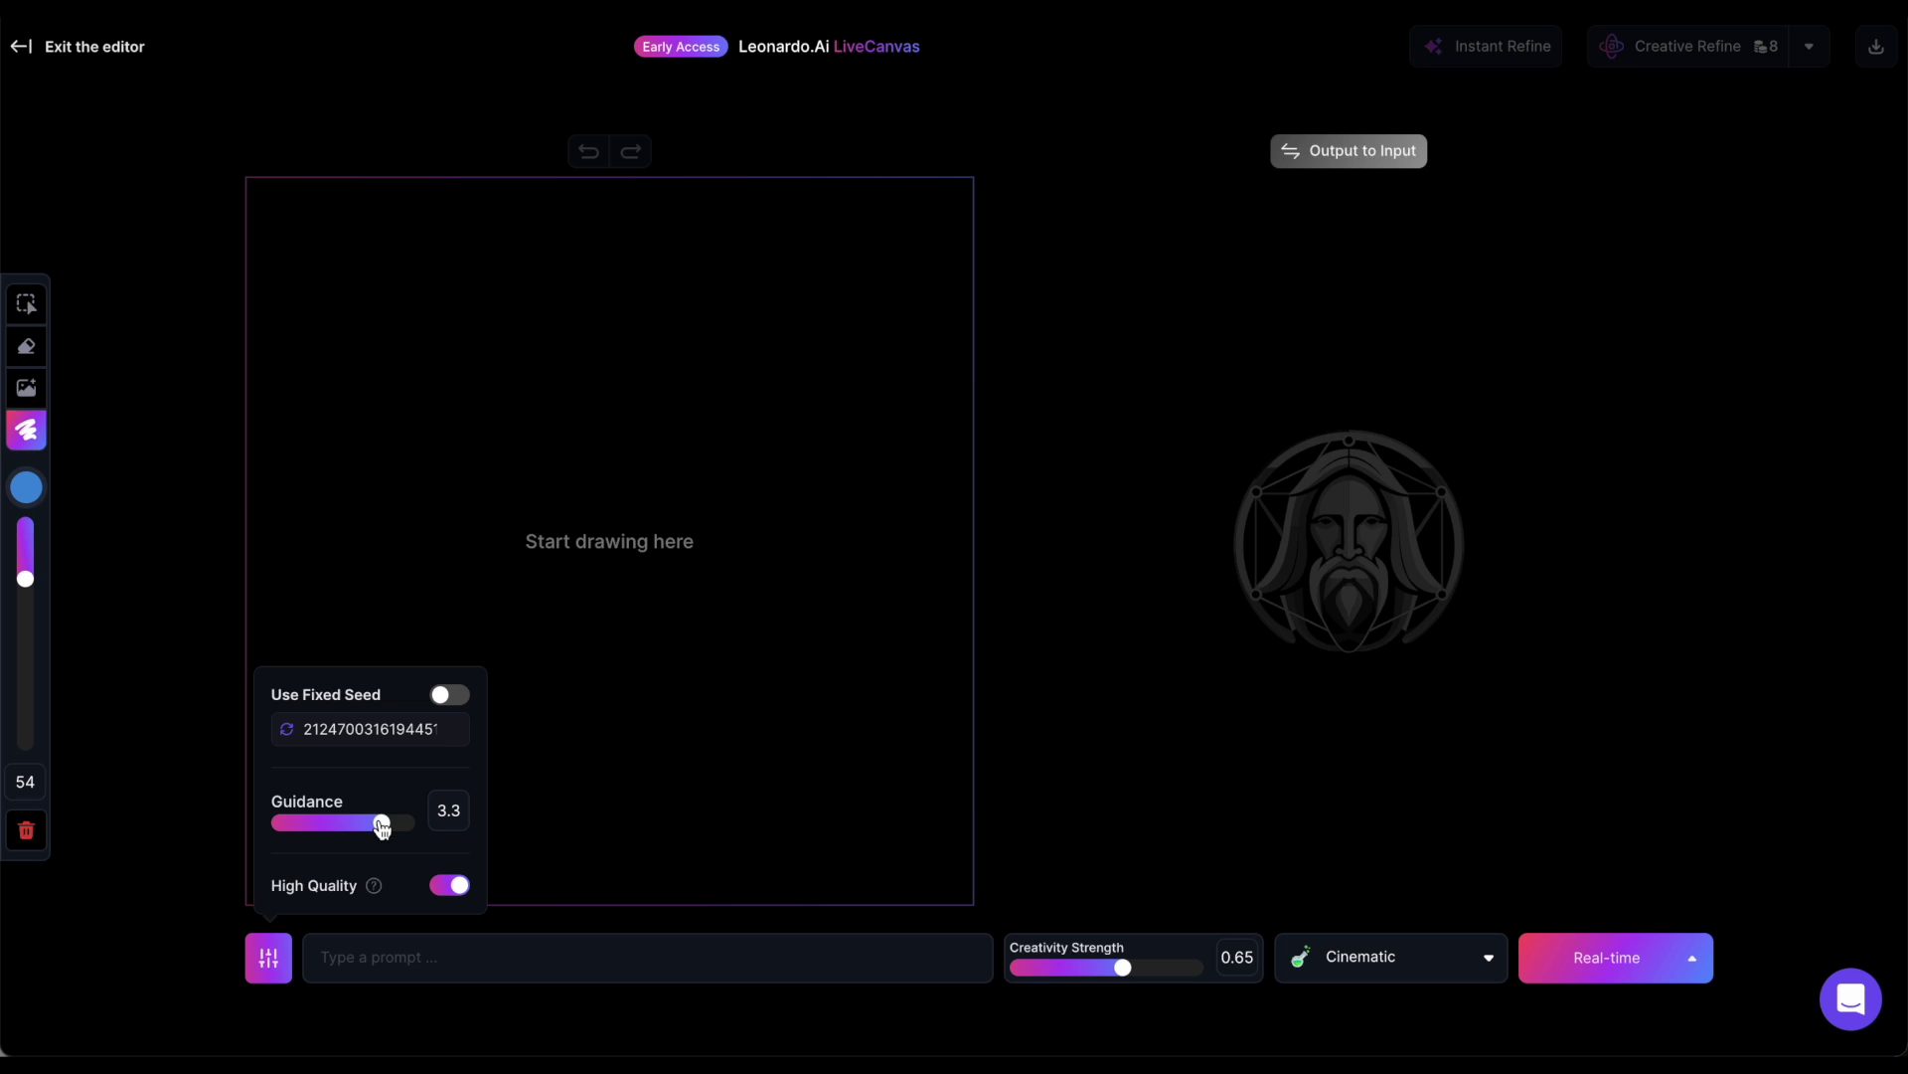
mouse_move(374, 889)
click(450, 885)
click(196, 862)
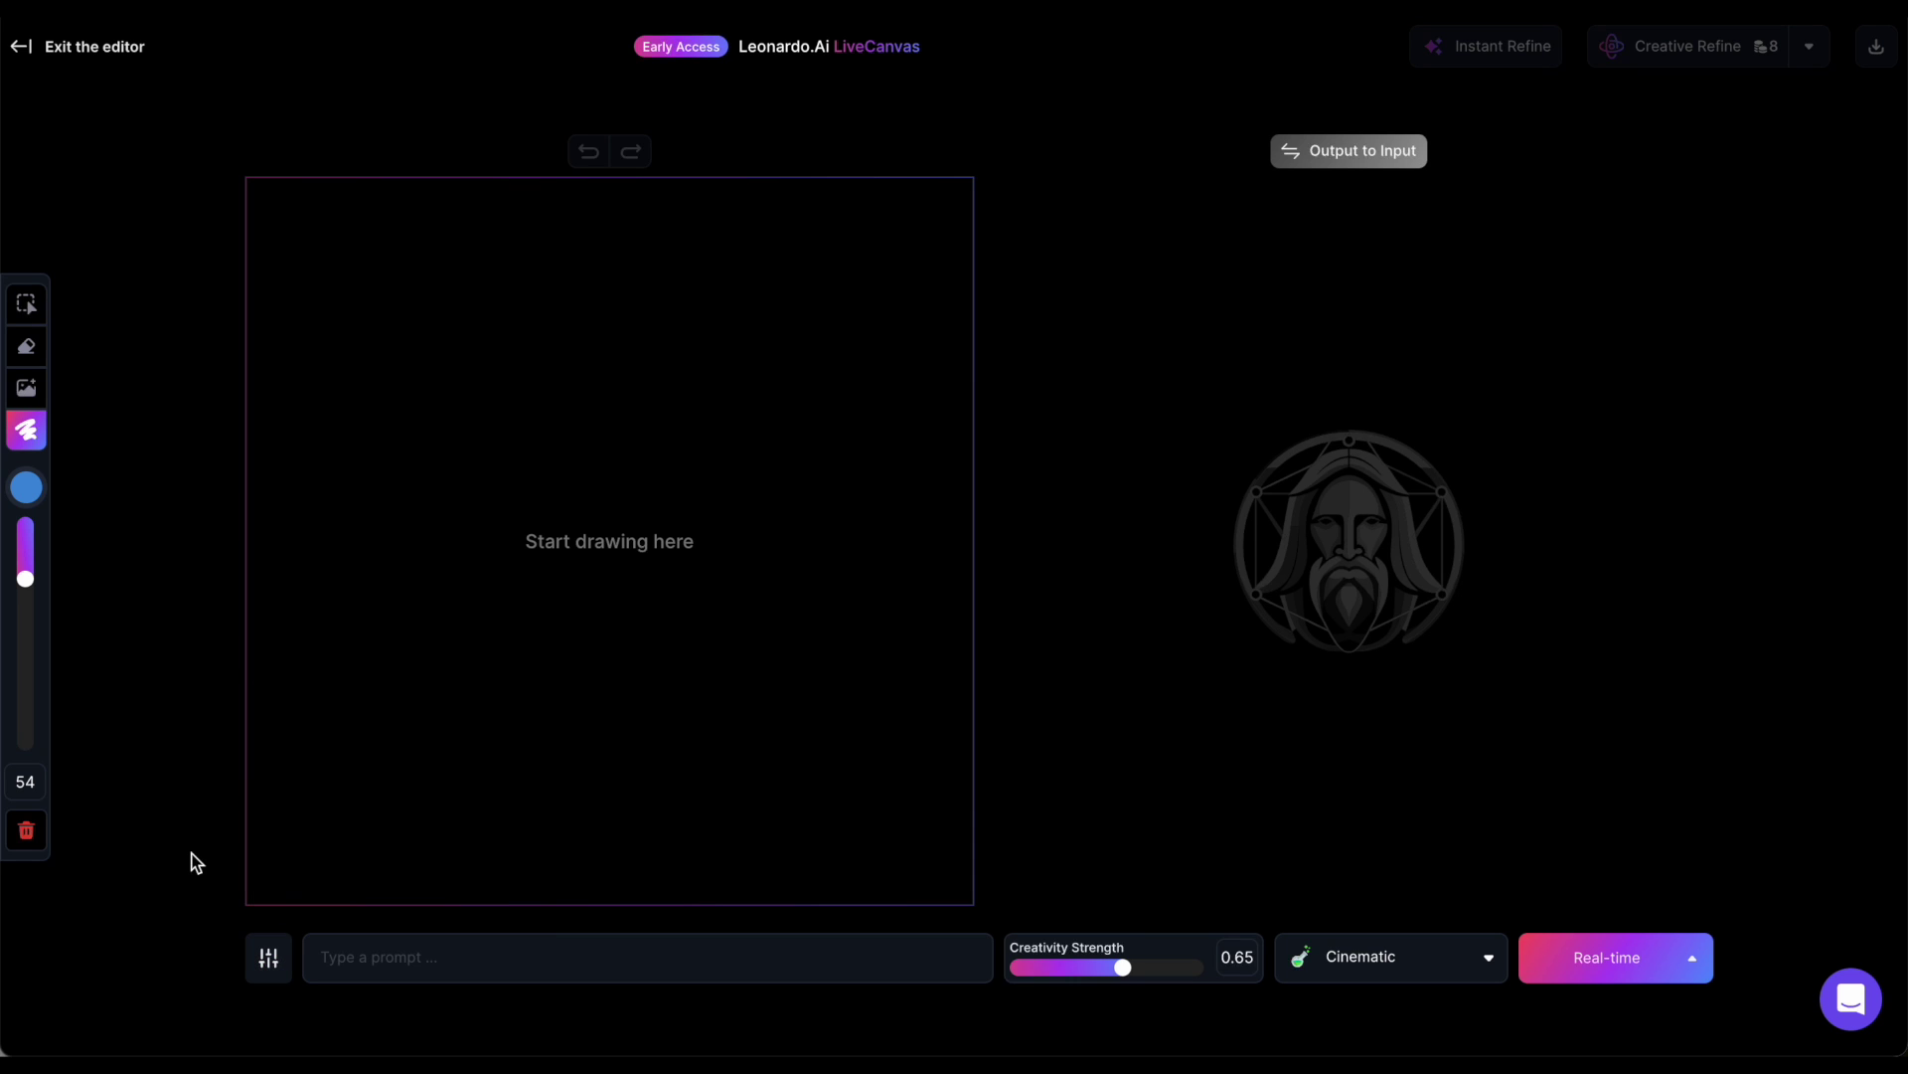
Paint a beige head, neck and shoulders in the centre of the canvas
click(26, 487)
drag(235, 555, 104, 555)
click(158, 315)
mouse_move(447, 467)
mouse_down()
mouse_move(586, 338)
mouse_move(588, 609)
mouse_up()
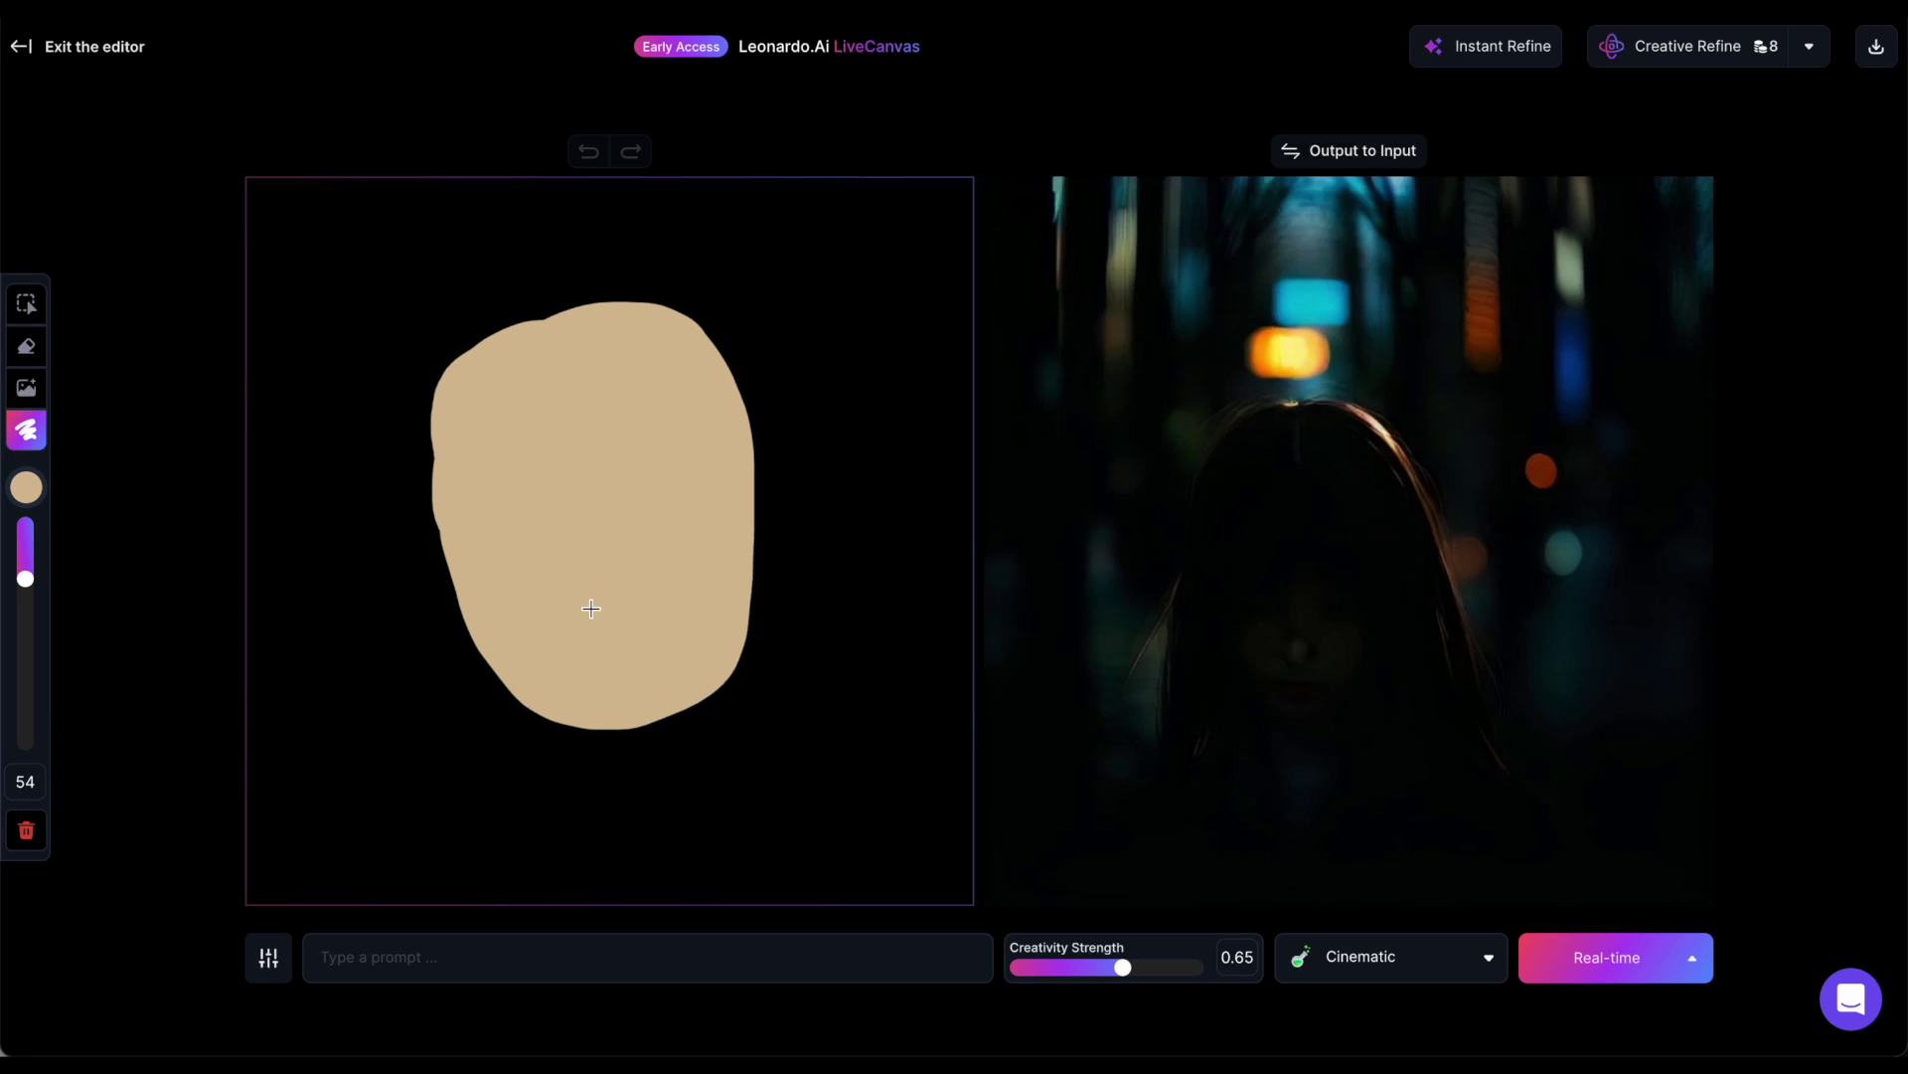
drag(536, 747, 360, 899)
mouse_move(652, 724)
mouse_down()
mouse_move(855, 900)
mouse_move(468, 860)
mouse_up()
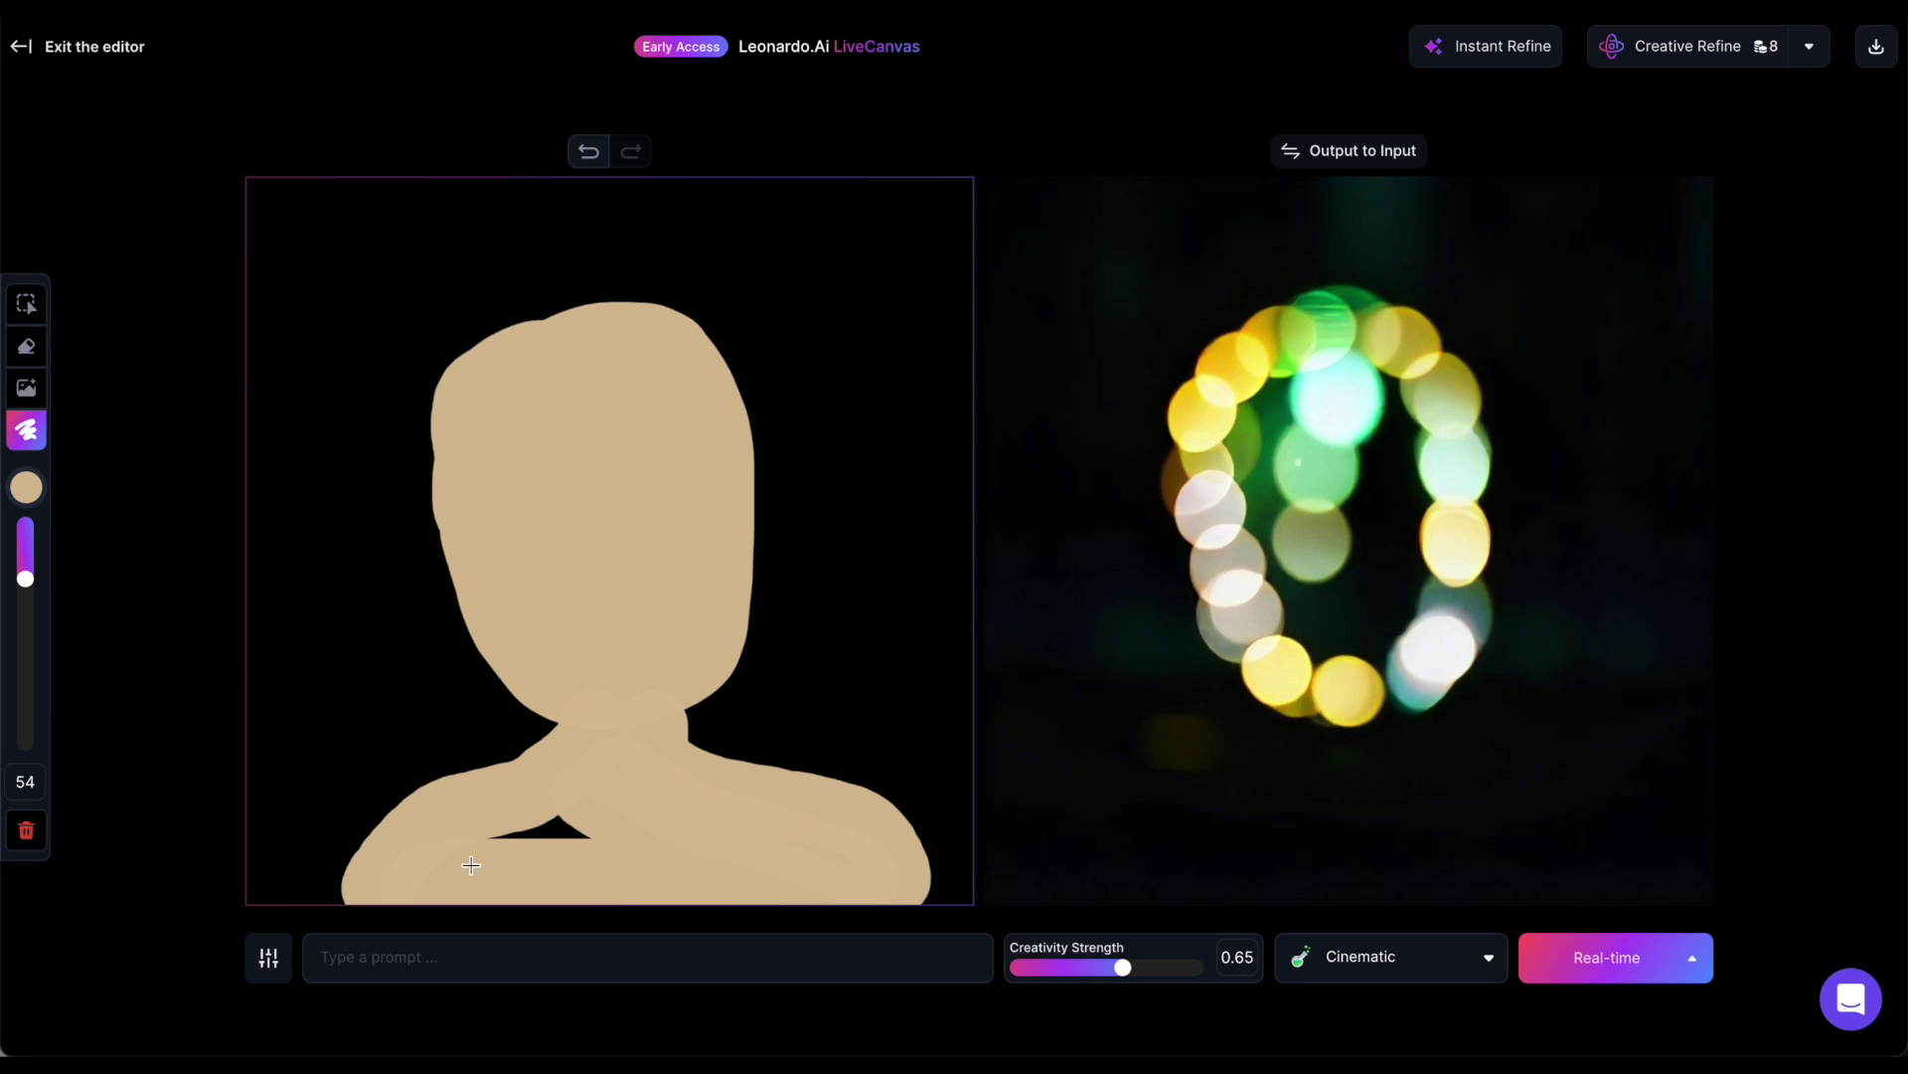
Paint dark brown hair over the top and down both sides of the head
click(26, 487)
click(193, 494)
mouse_move(562, 310)
mouse_down()
mouse_move(431, 644)
mouse_move(425, 723)
mouse_up()
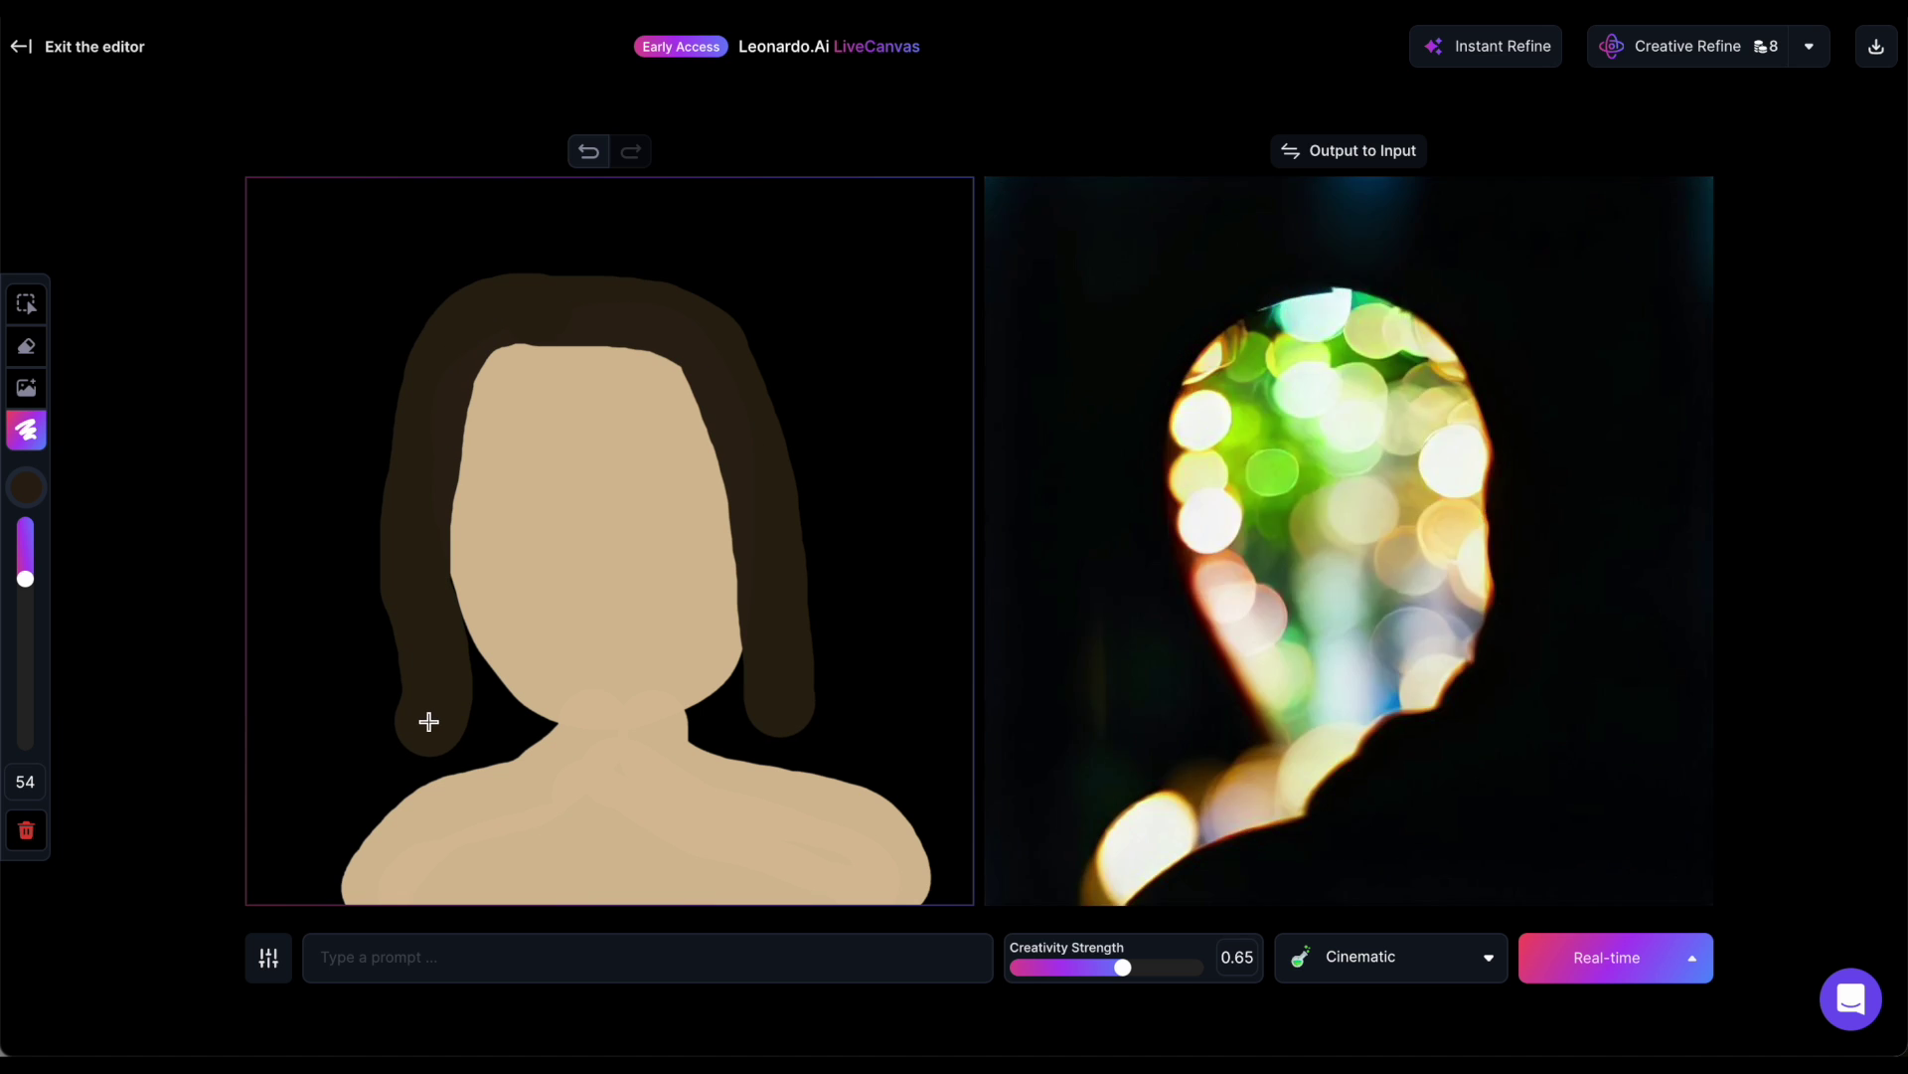
mouse_move(507, 288)
mouse_down()
mouse_move(682, 282)
mouse_move(759, 742)
mouse_up()
drag(484, 328, 443, 733)
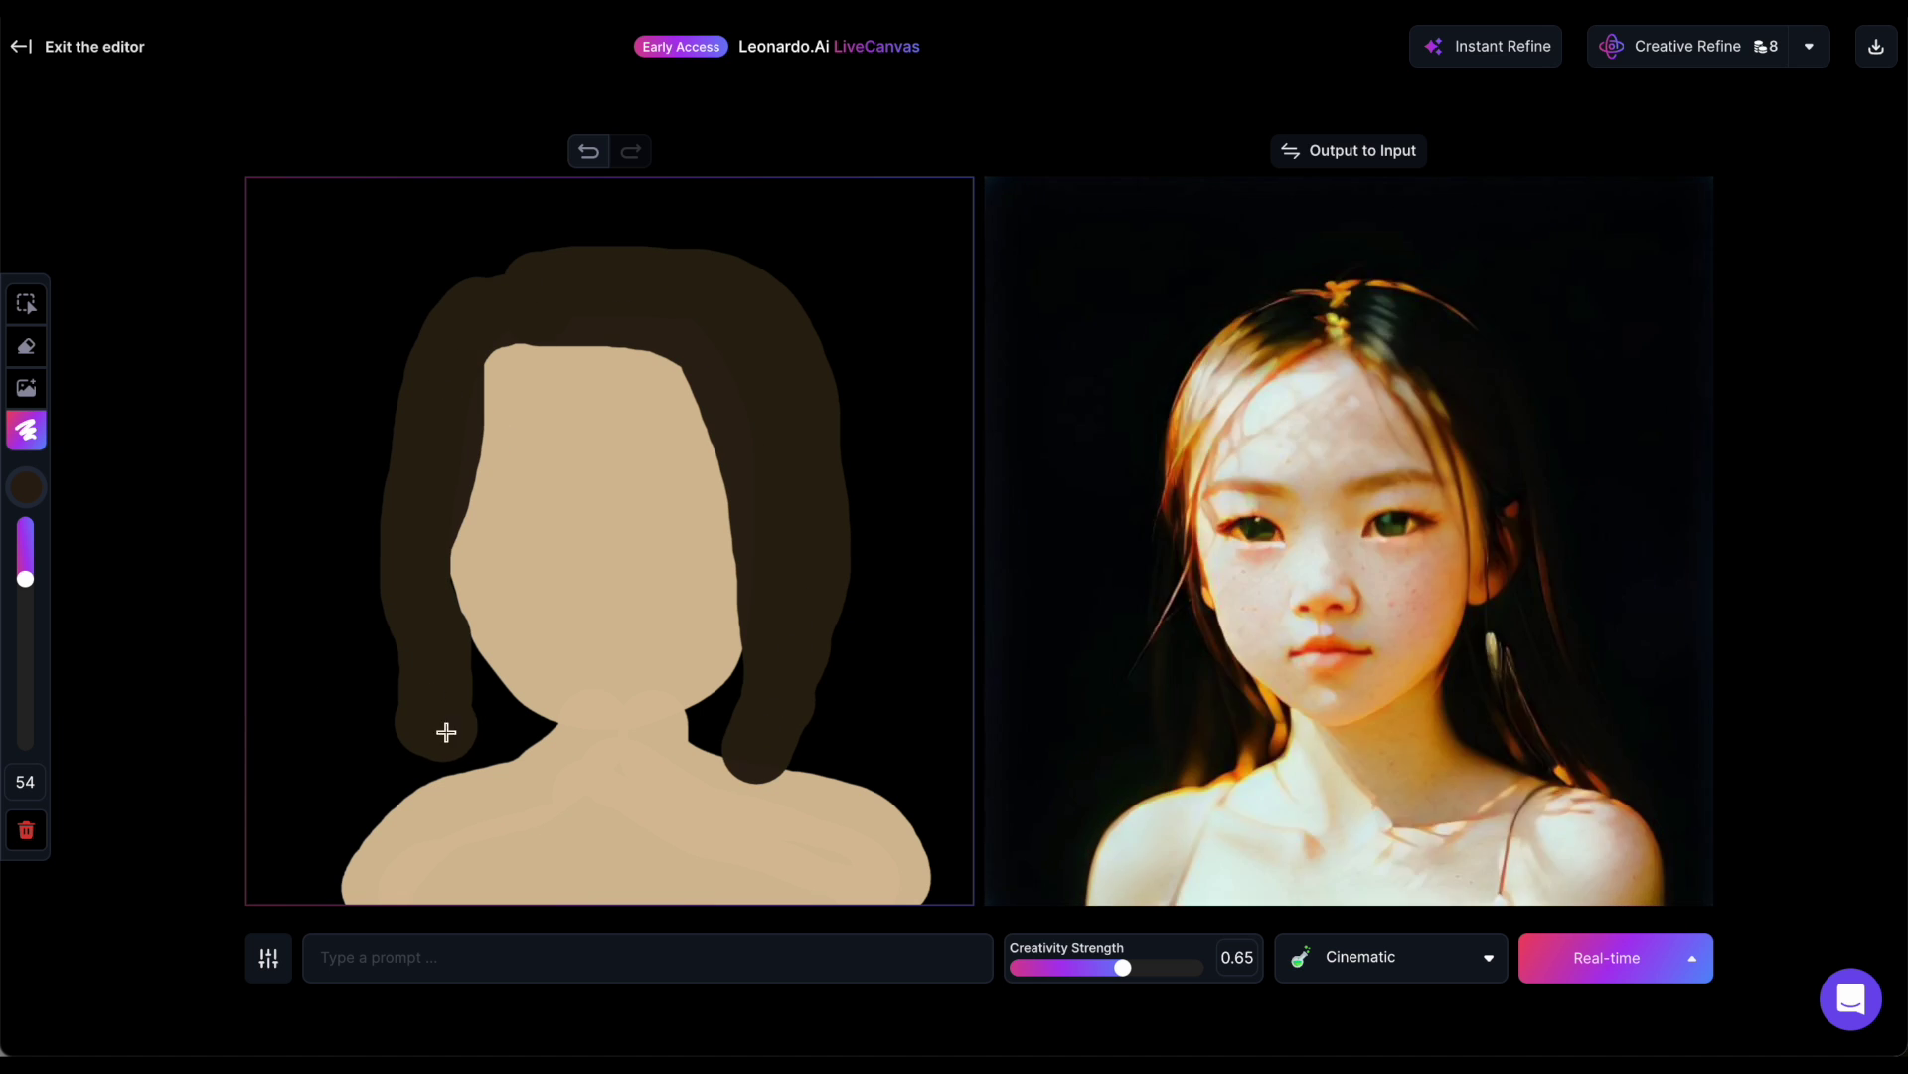
Settle the hair colour on #472D0B, then paint two dark blue eyes
click(26, 487)
click(115, 499)
click(300, 466)
click(156, 554)
click(245, 554)
click(296, 356)
click(537, 495)
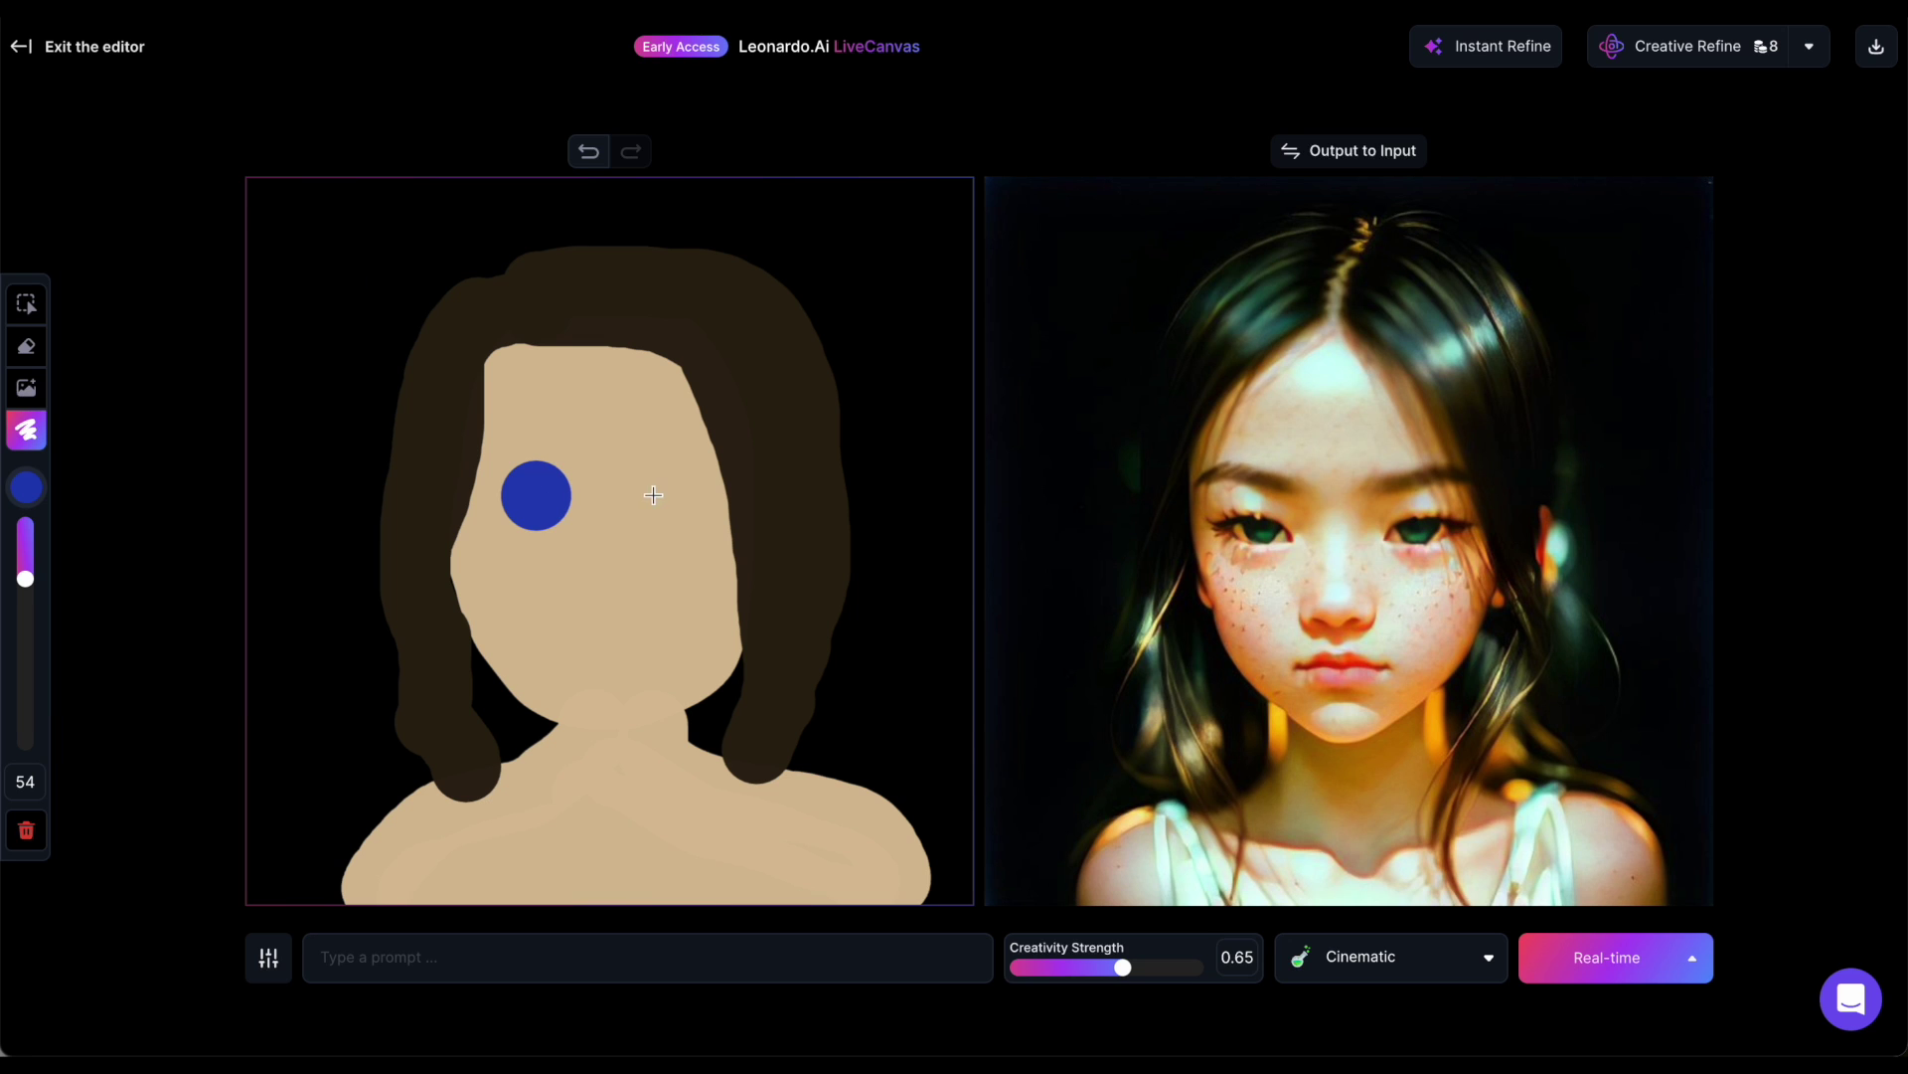
click(653, 495)
Paint a red-orange mouth below the eyes
click(26, 487)
click(97, 555)
drag(554, 641, 665, 620)
Paint a thin light pink nose, redrawing it with brush size 20
click(25, 487)
click(115, 311)
drag(593, 502, 593, 572)
key(ctrl+z)
drag(27, 581, 25, 537)
drag(597, 515, 594, 576)
Paint a pale necklace across the neck
click(25, 487)
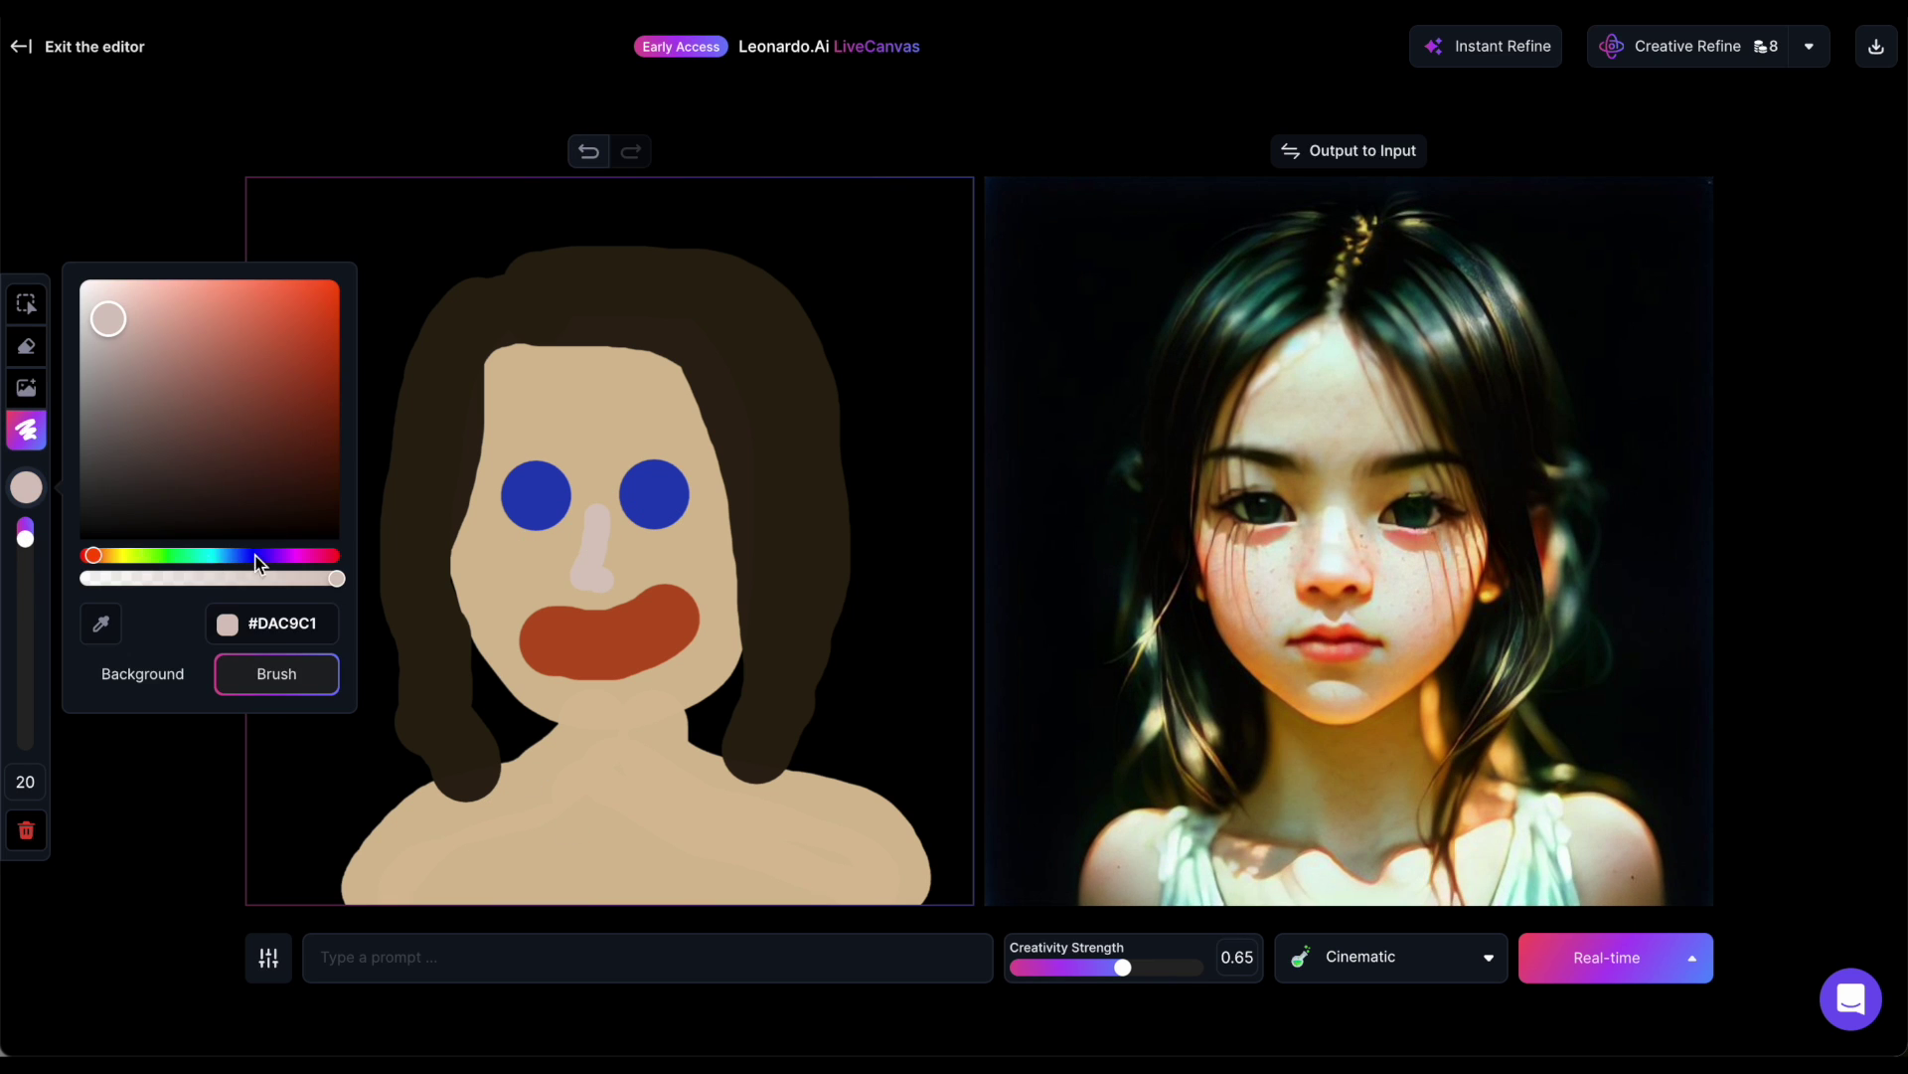
click(130, 555)
click(158, 310)
click(175, 310)
click(103, 555)
mouse_move(529, 747)
mouse_down()
mouse_move(619, 810)
mouse_move(701, 755)
mouse_up()
click(430, 967)
Write the prompt 'portrait of a beautiful woman whith clear skin, blue eyes and dark hair'
text(portrait of a beautiful young woman)
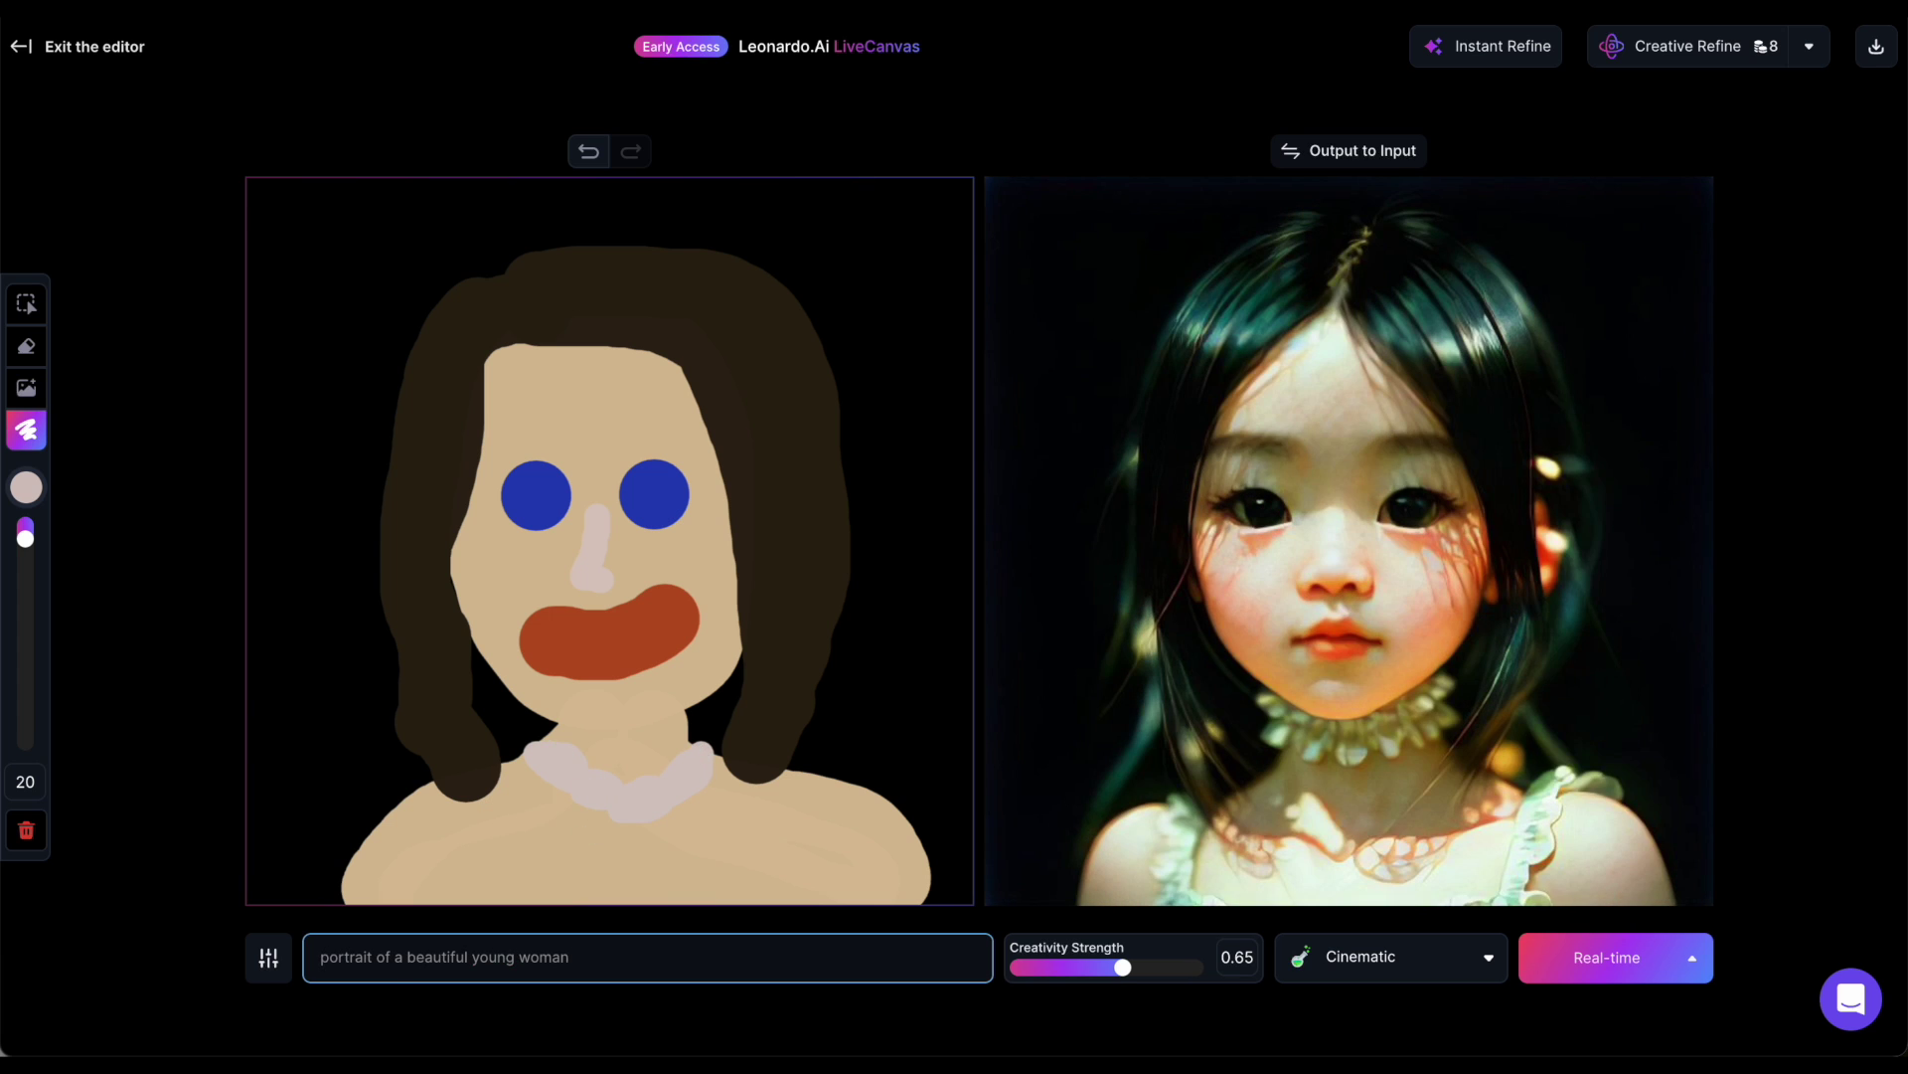
double_click(481, 956)
key(BackSpace)
key(BackSpace)
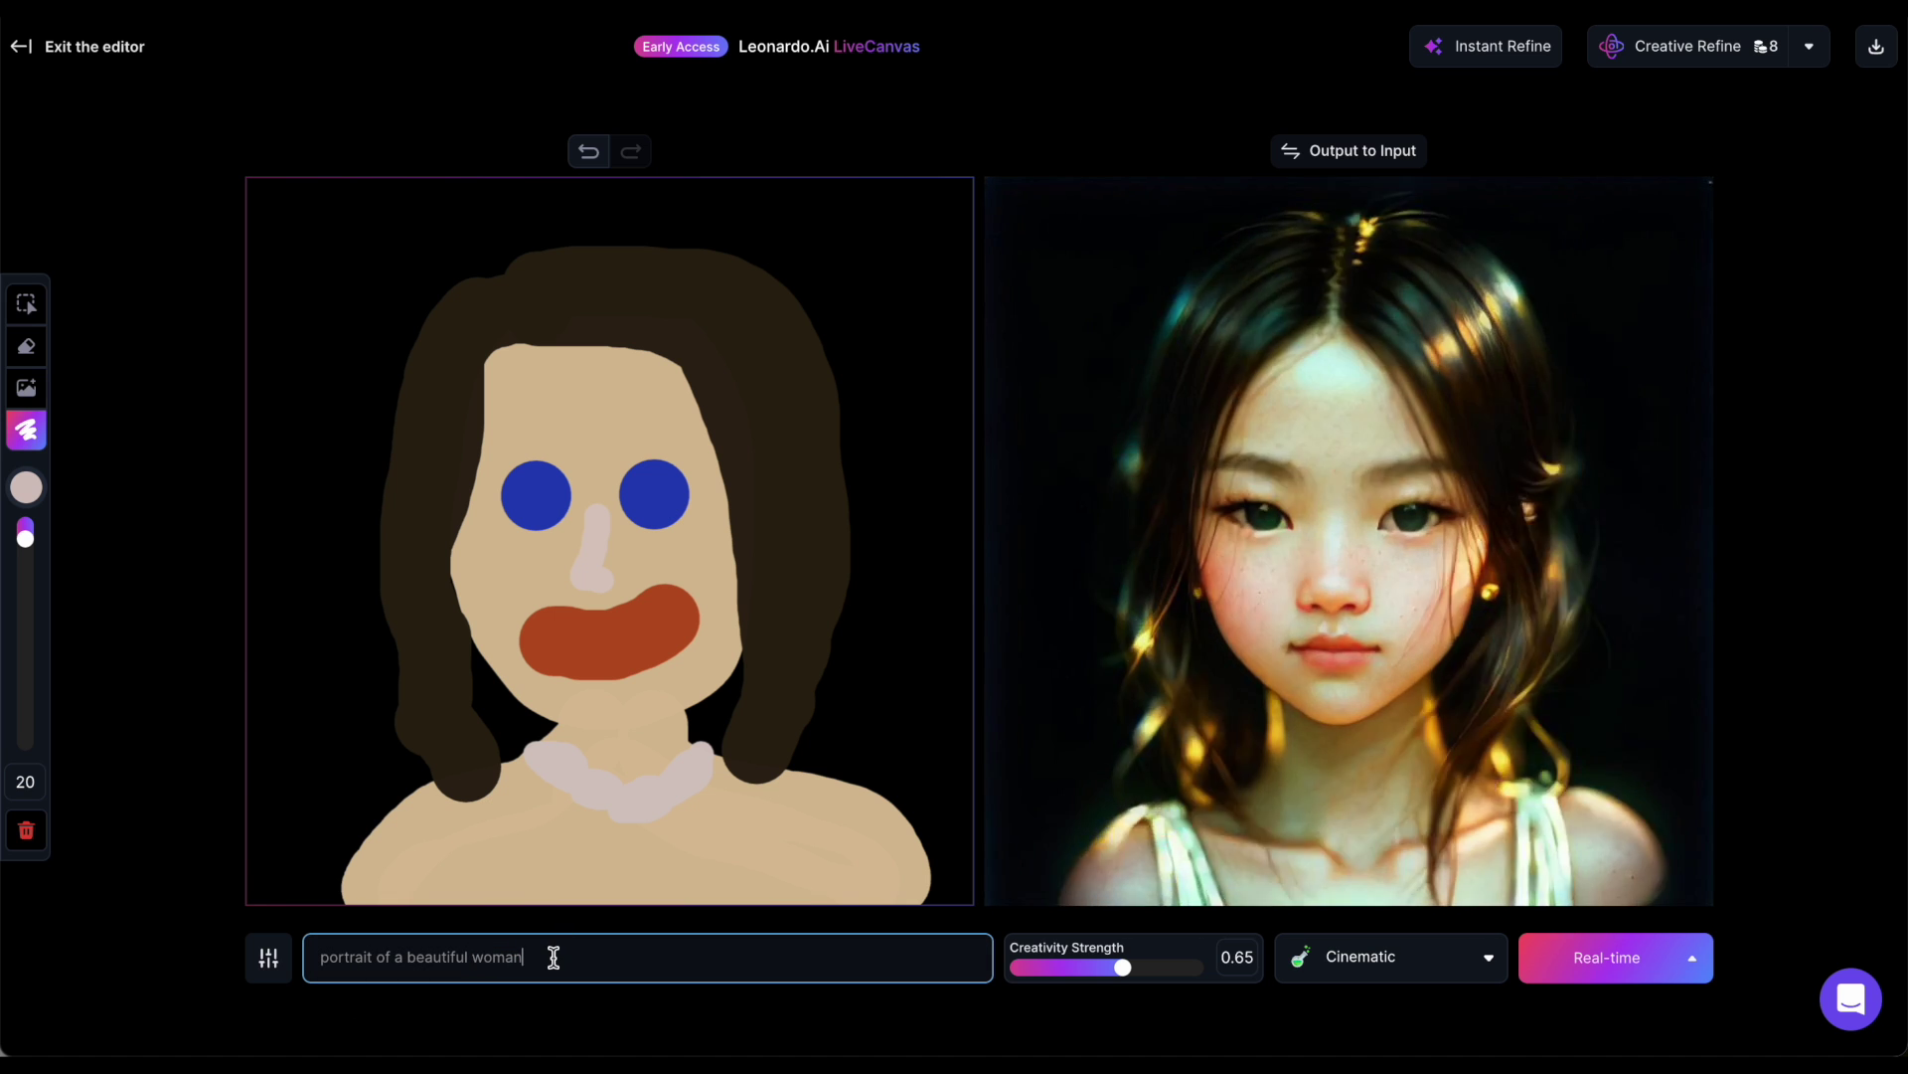
click(553, 956)
text(whith clear skin, blue eyes and dark hair)
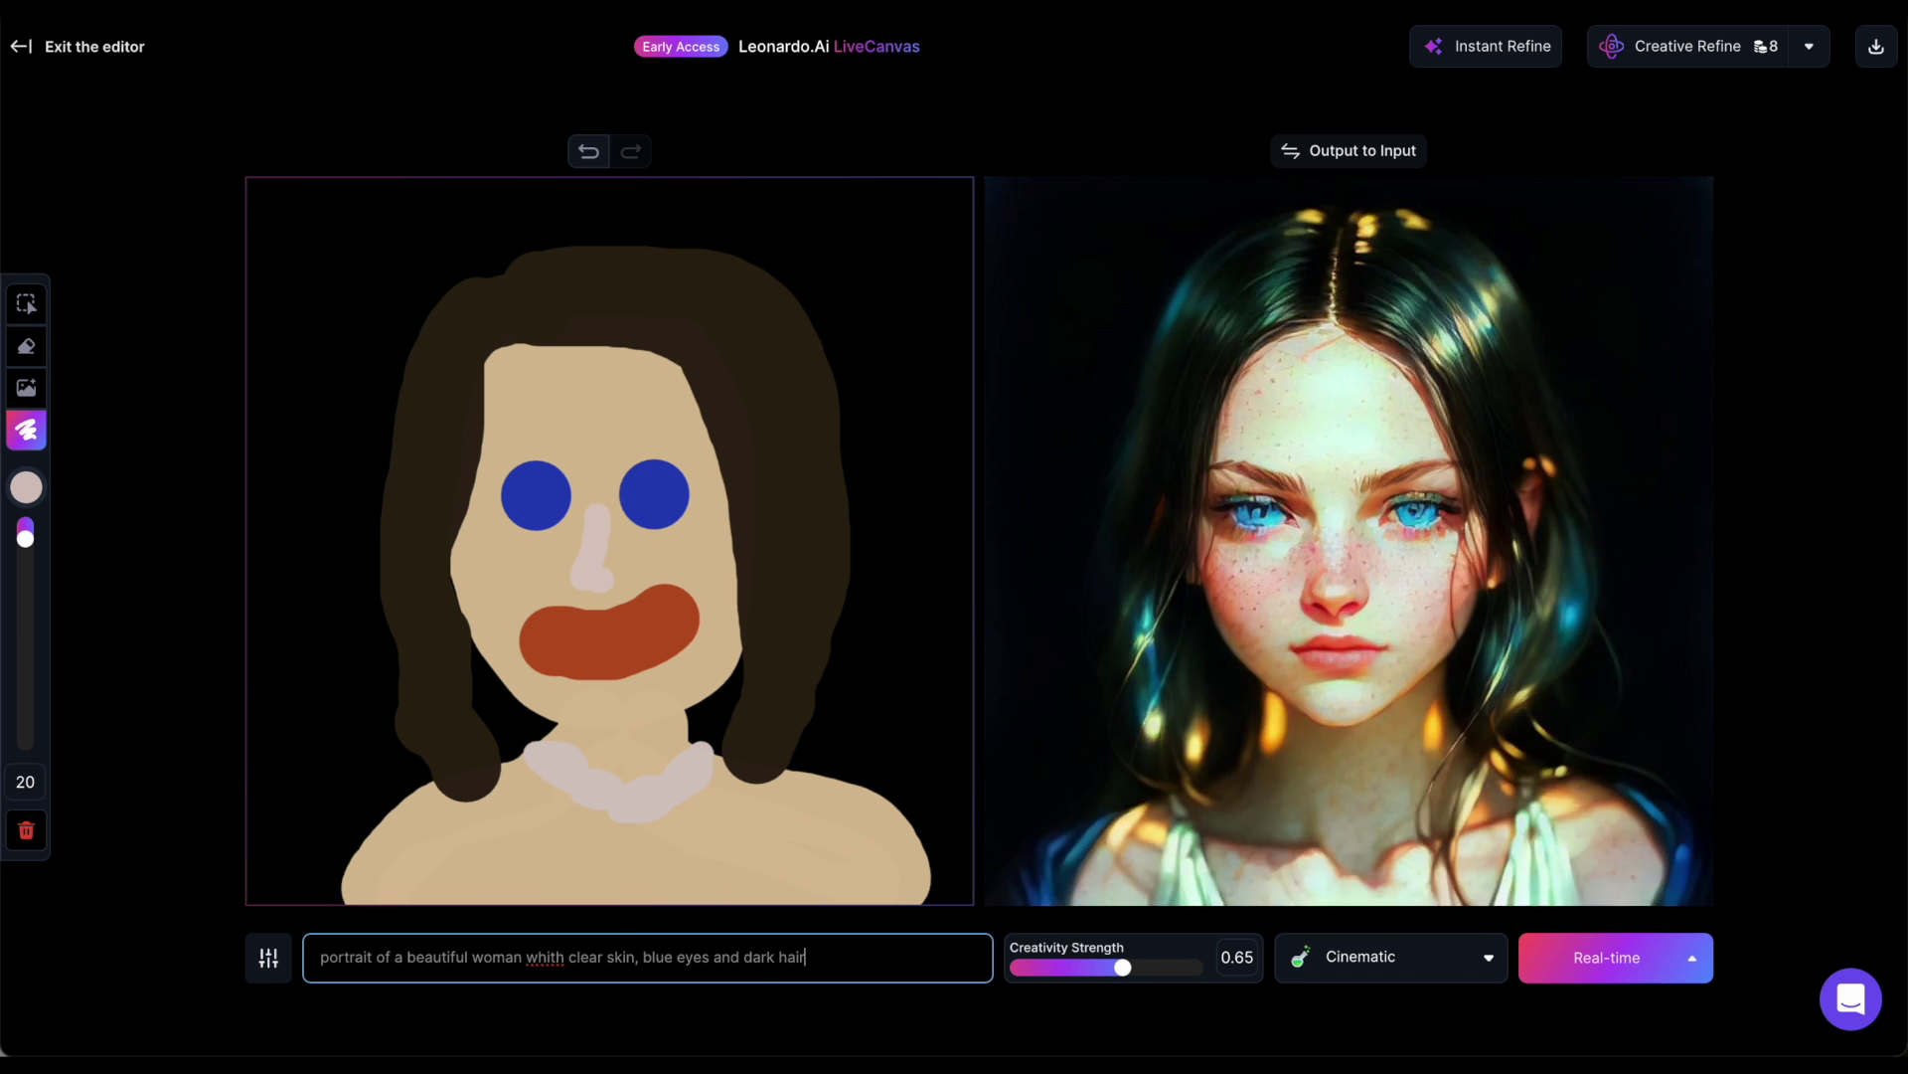
Set Creativity to 0.69, Guidance to 2.3, and the render style to Dynamic
mouse_move(1145, 966)
mouse_down()
mouse_move(1175, 970)
mouse_move(1095, 972)
mouse_move(1136, 969)
mouse_up()
click(268, 957)
drag(378, 824, 336, 823)
click(424, 1009)
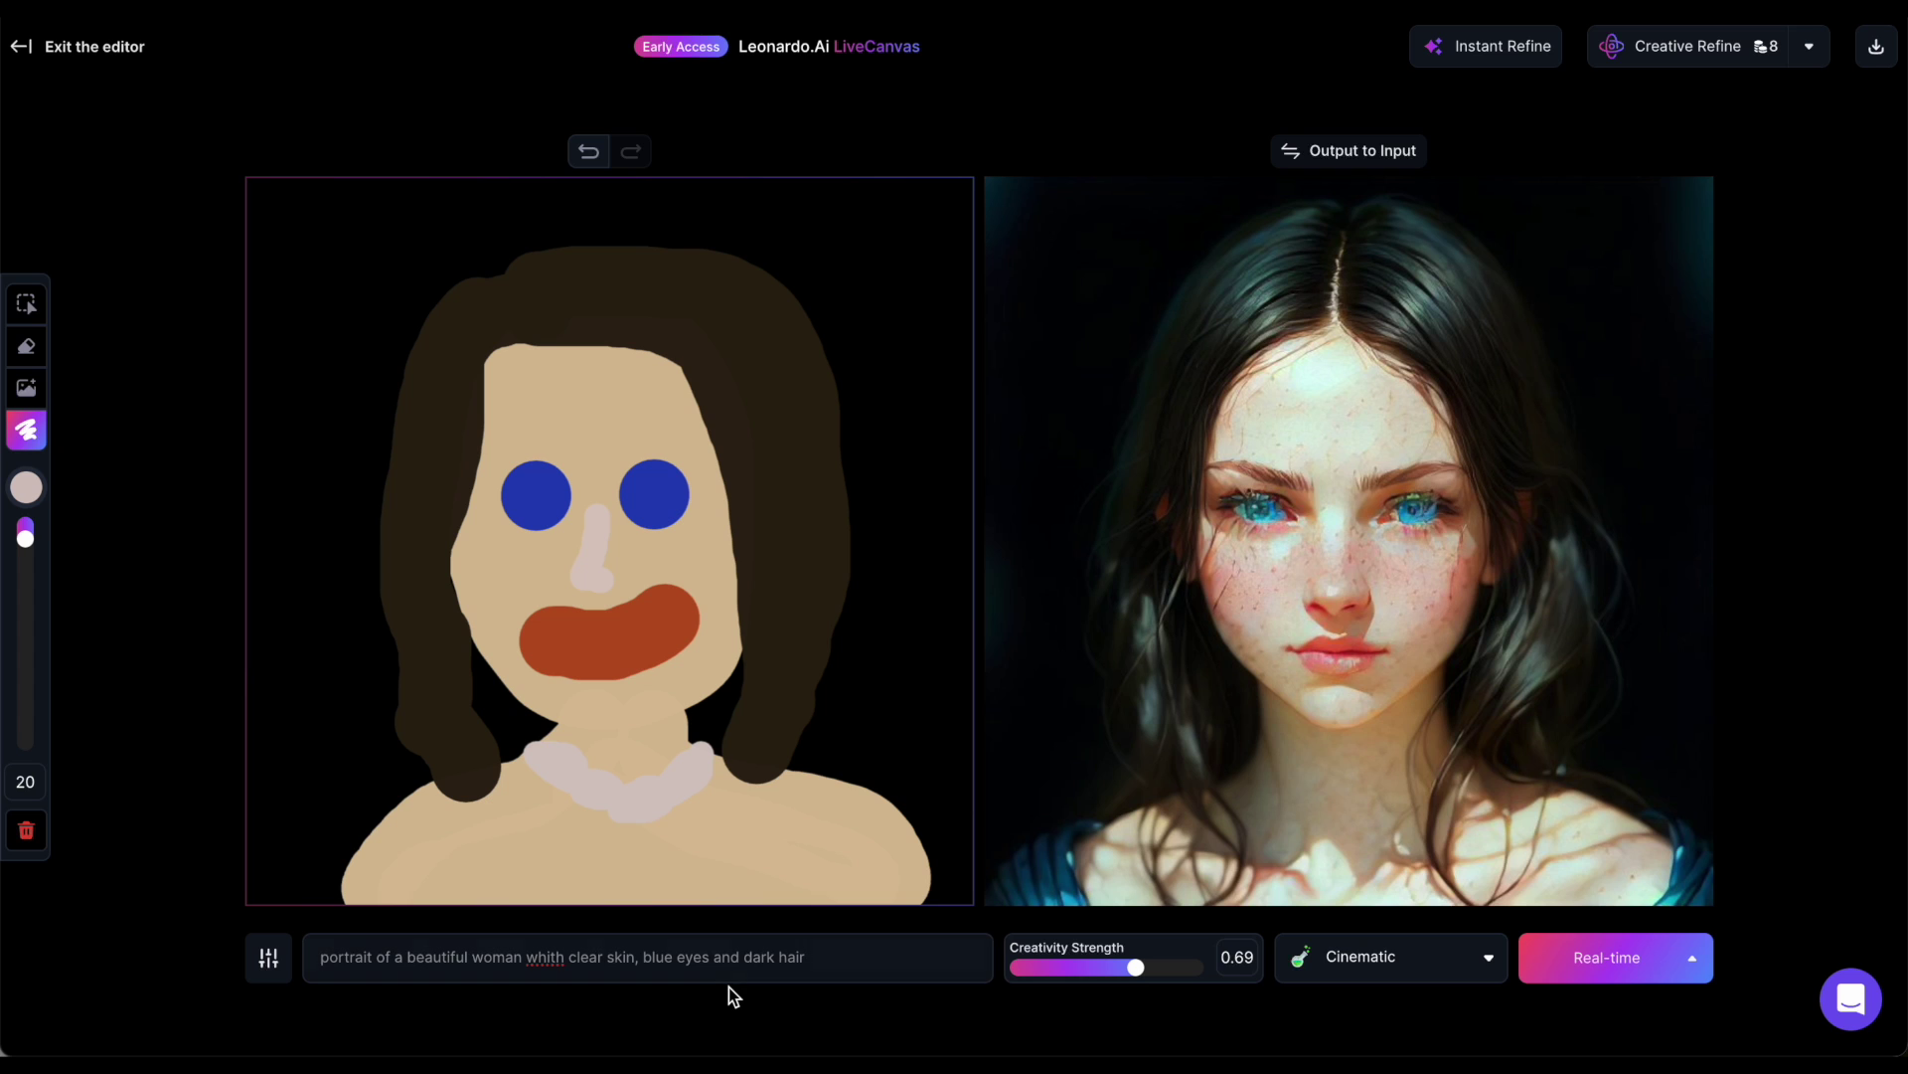
click(1380, 969)
click(1344, 525)
click(1391, 956)
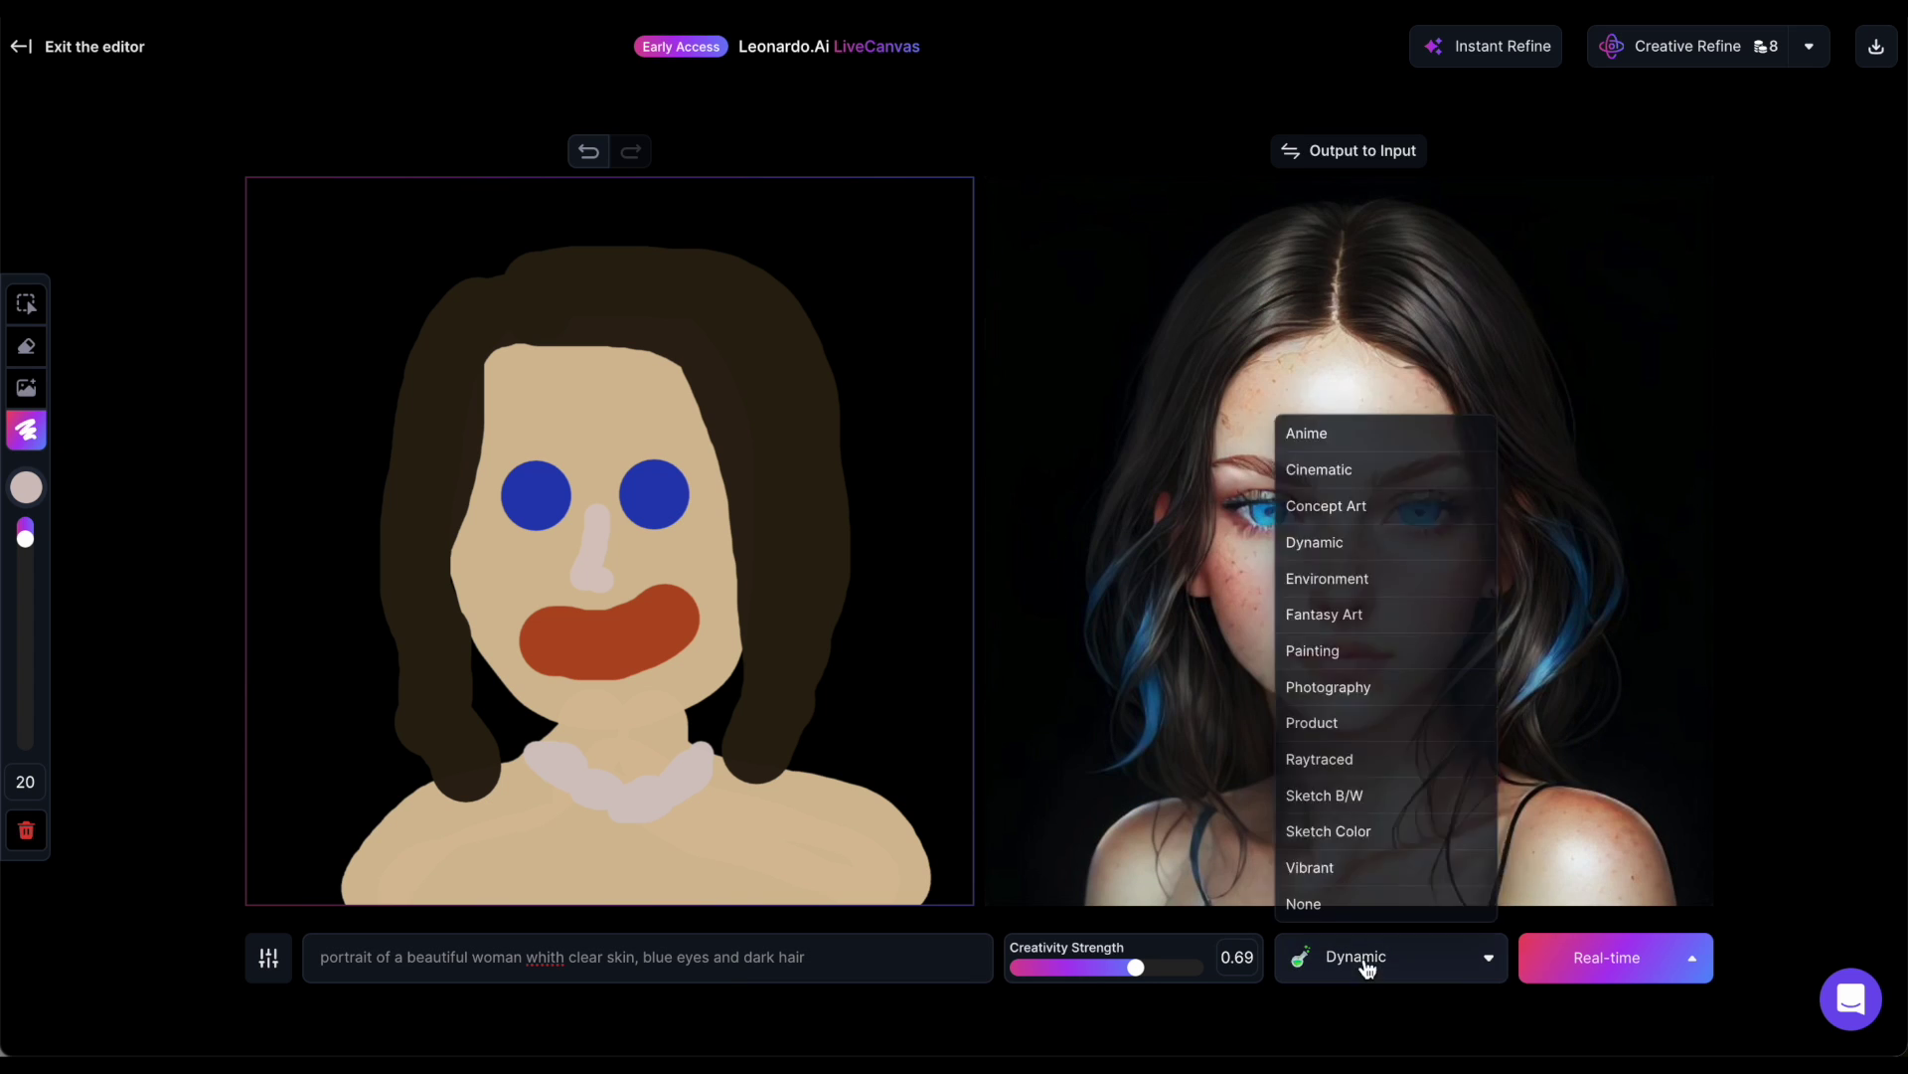
Switch to Photography style, make the prompt say 'beautiful dark blue eyes', then run Instant and Creative Refine
click(1365, 681)
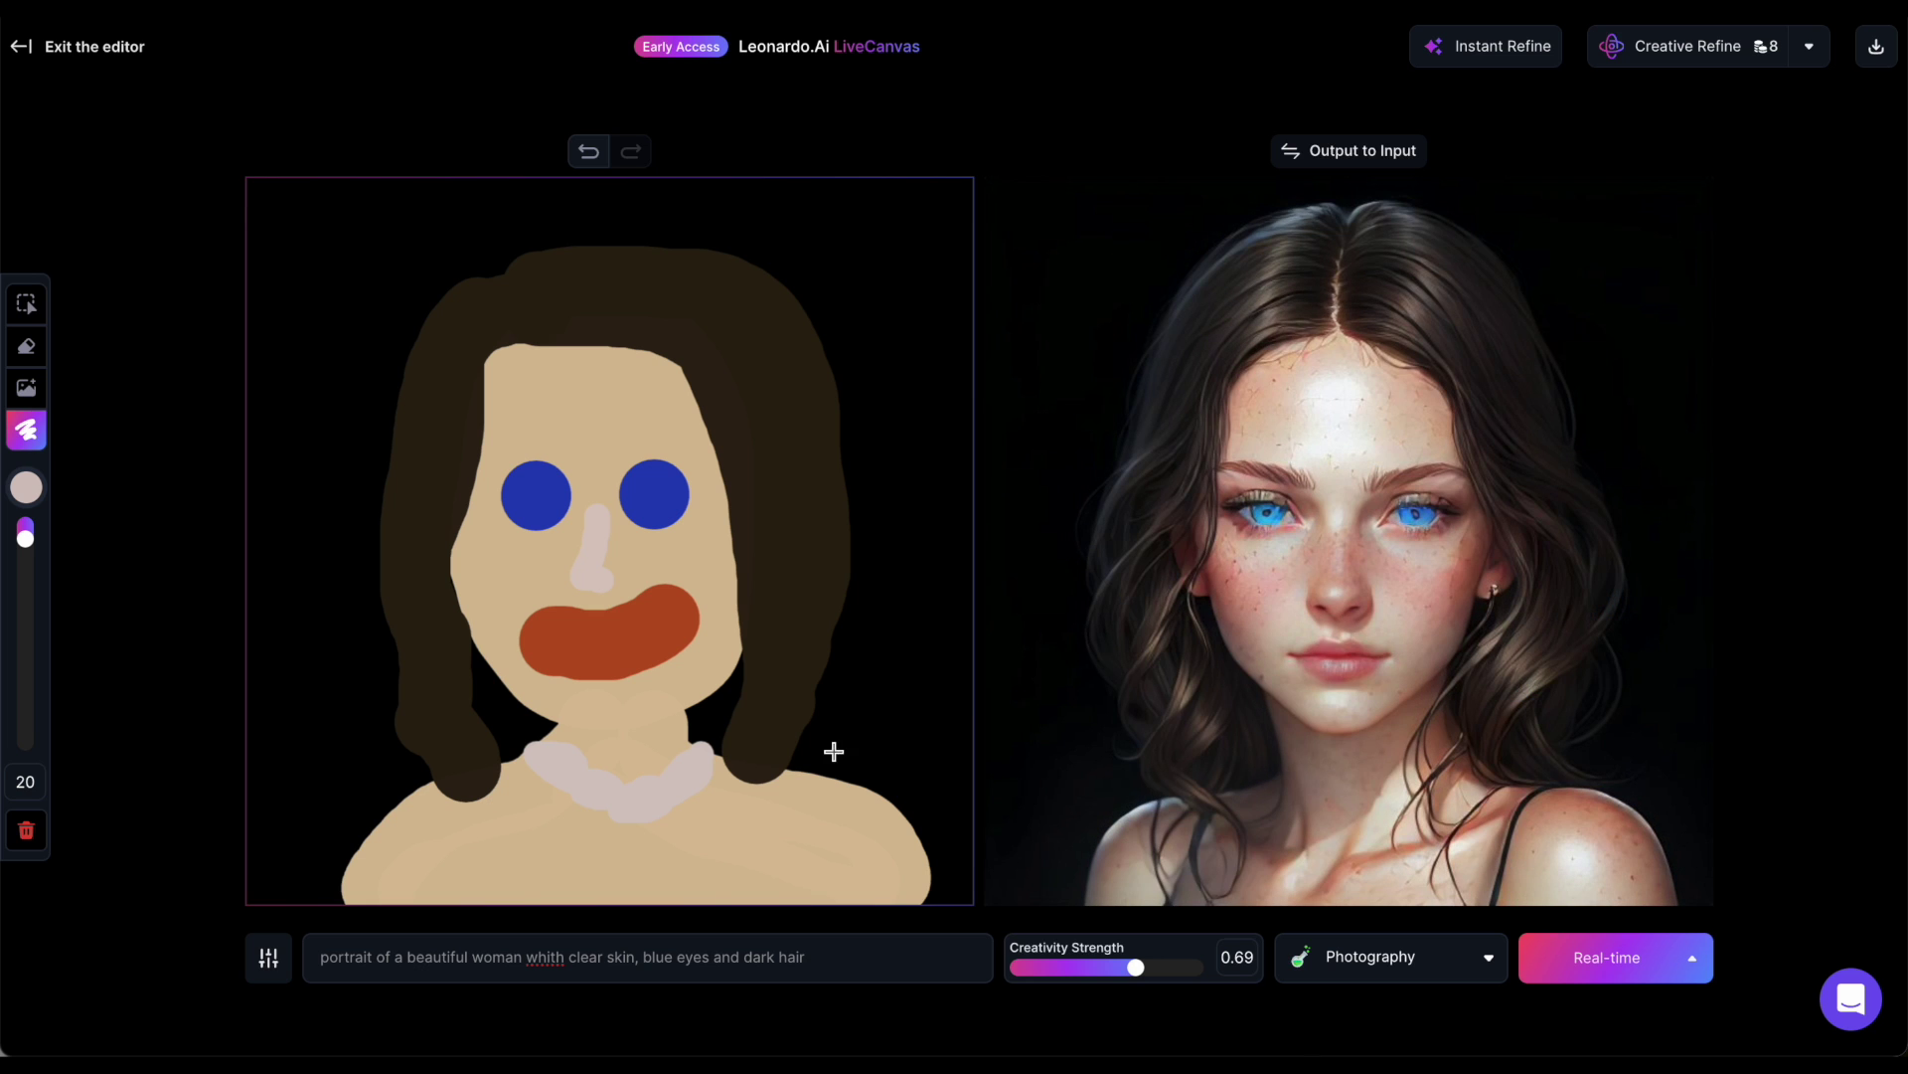
click(648, 958)
text(dark)
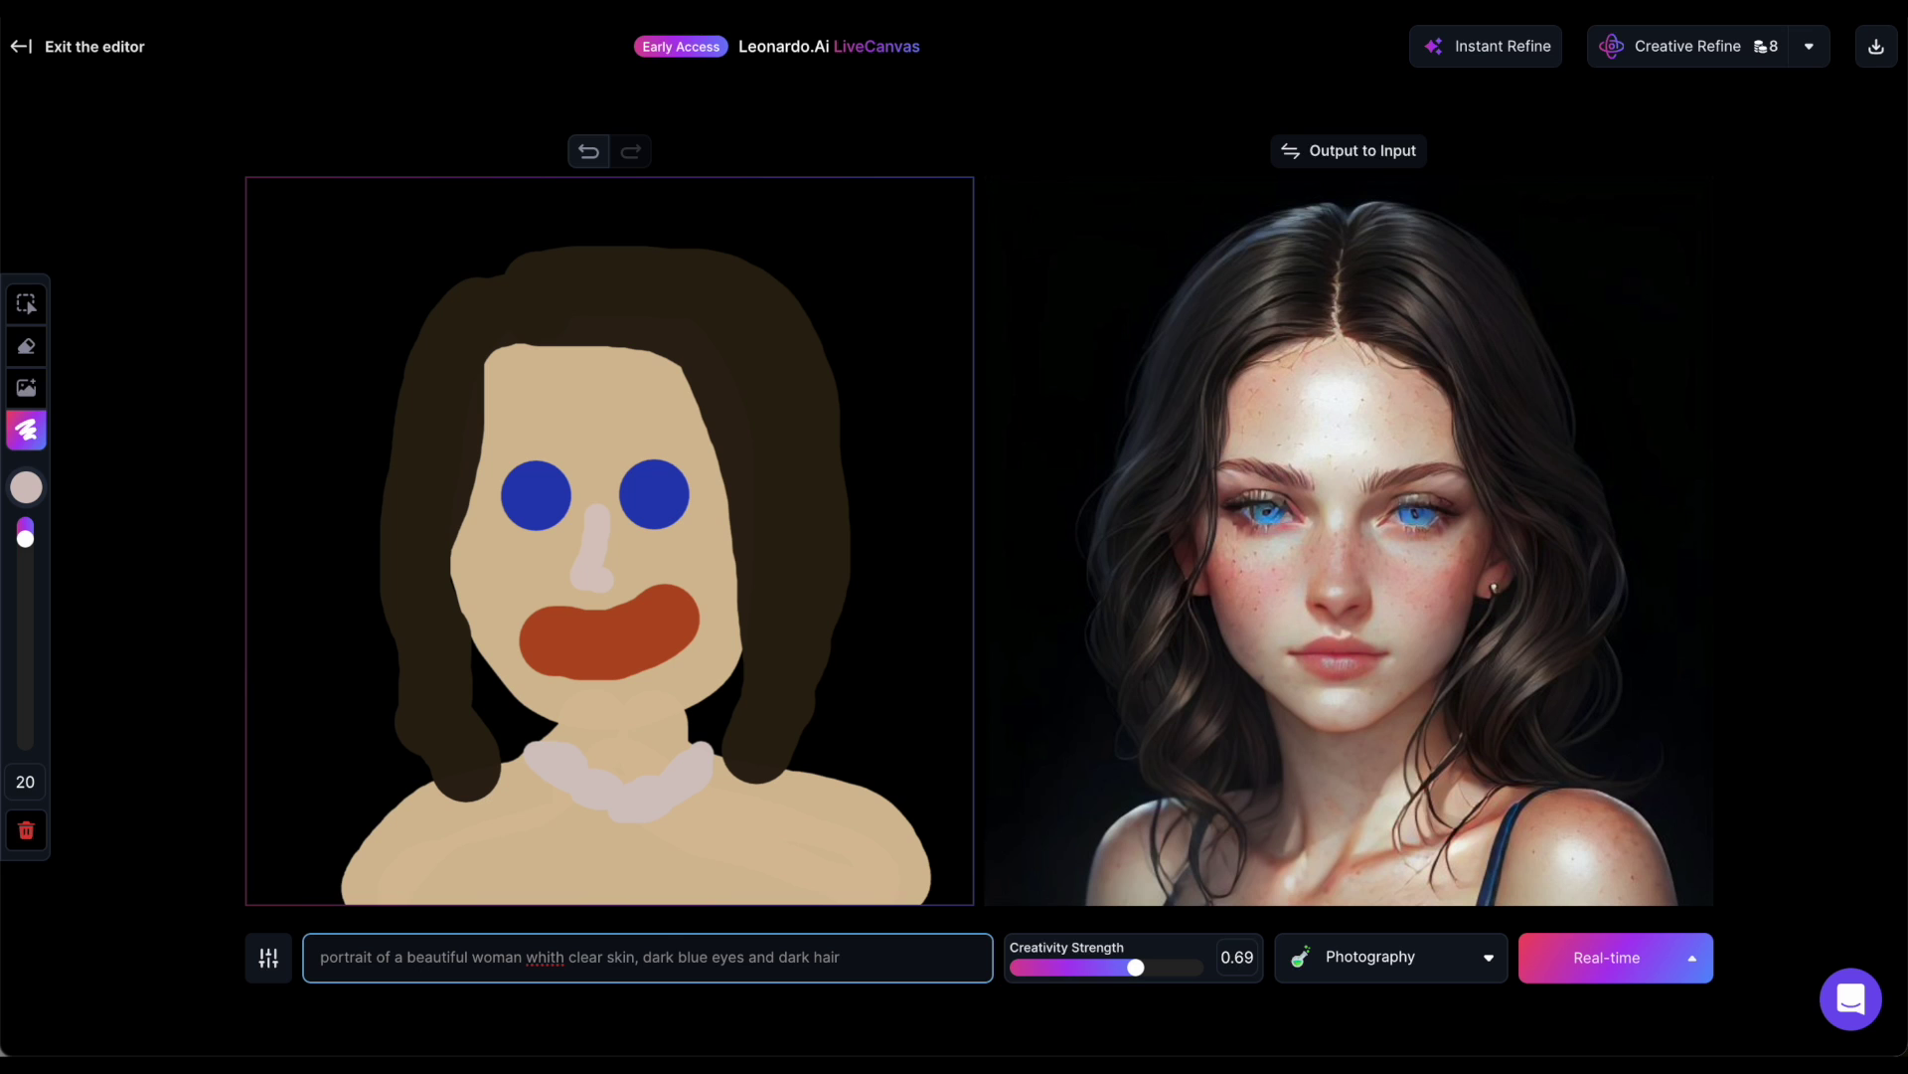
click(643, 957)
text(beautiful)
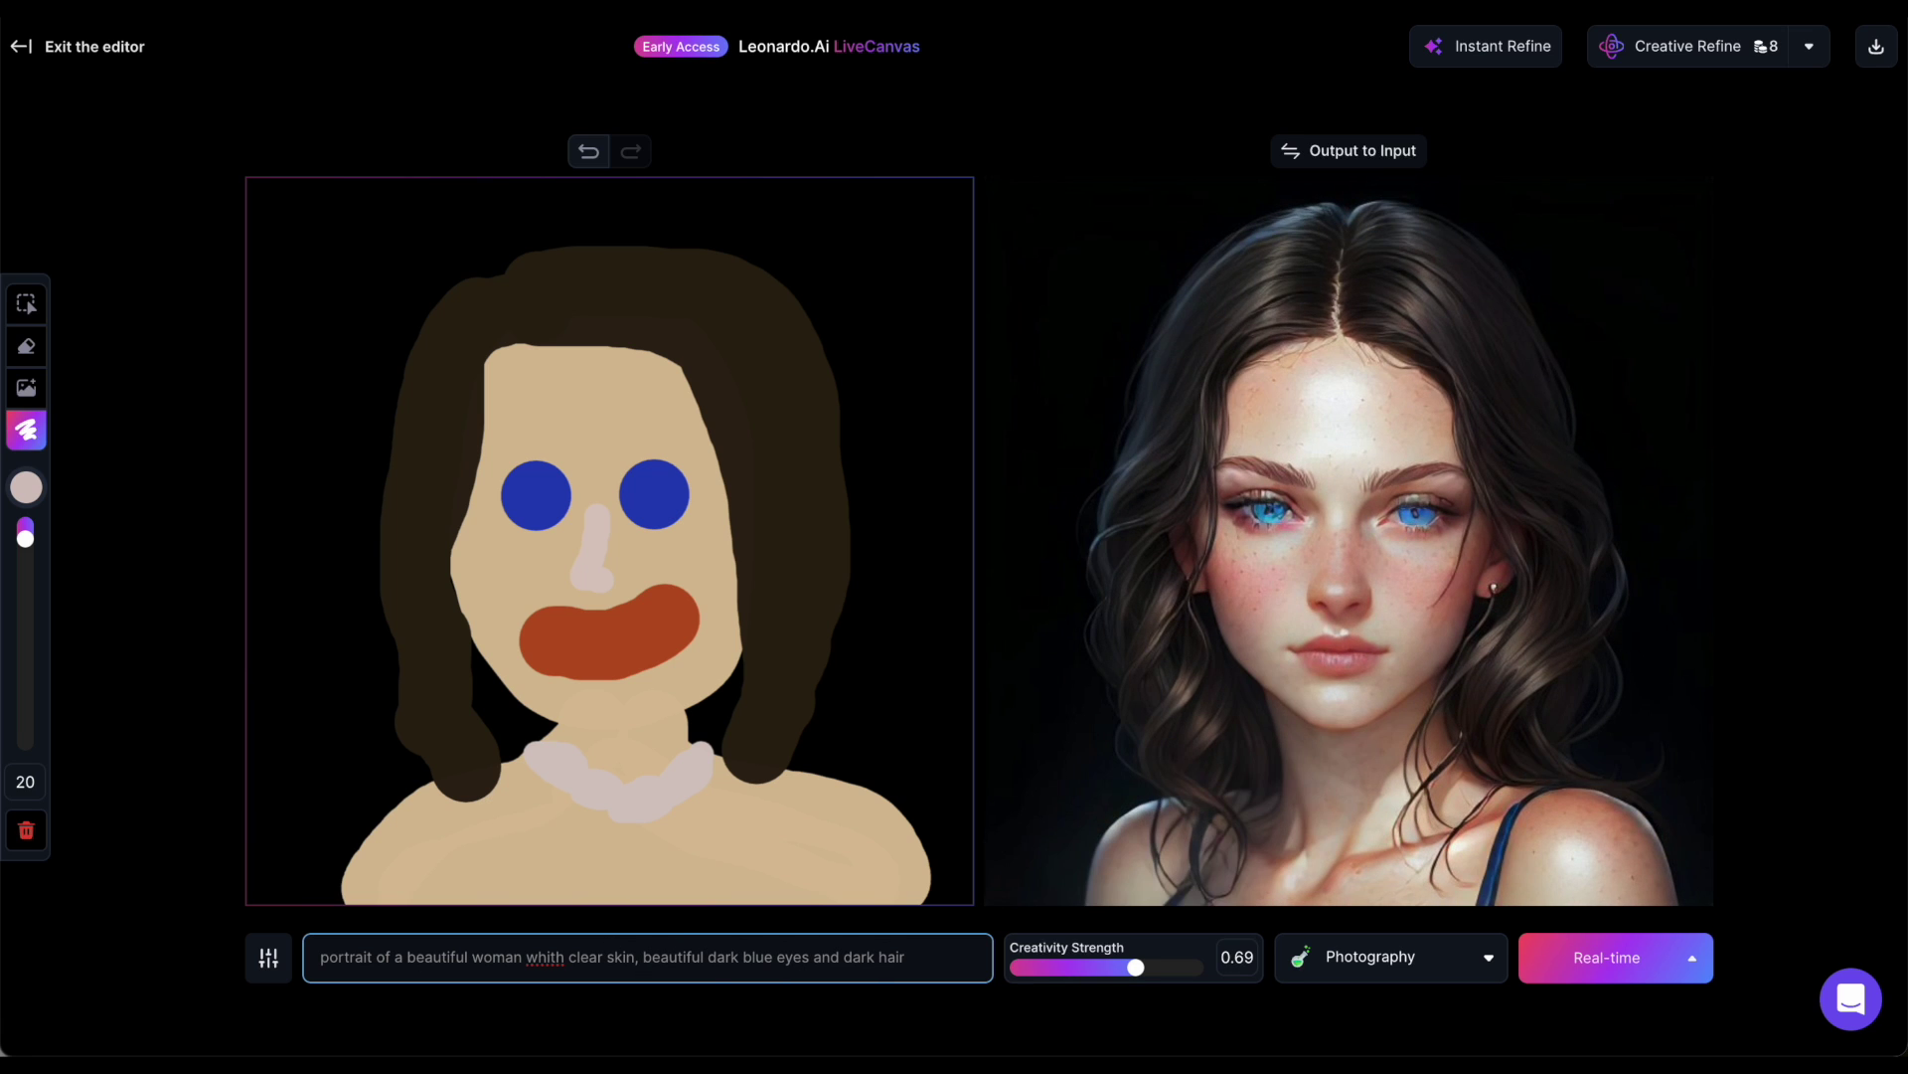
click(1517, 48)
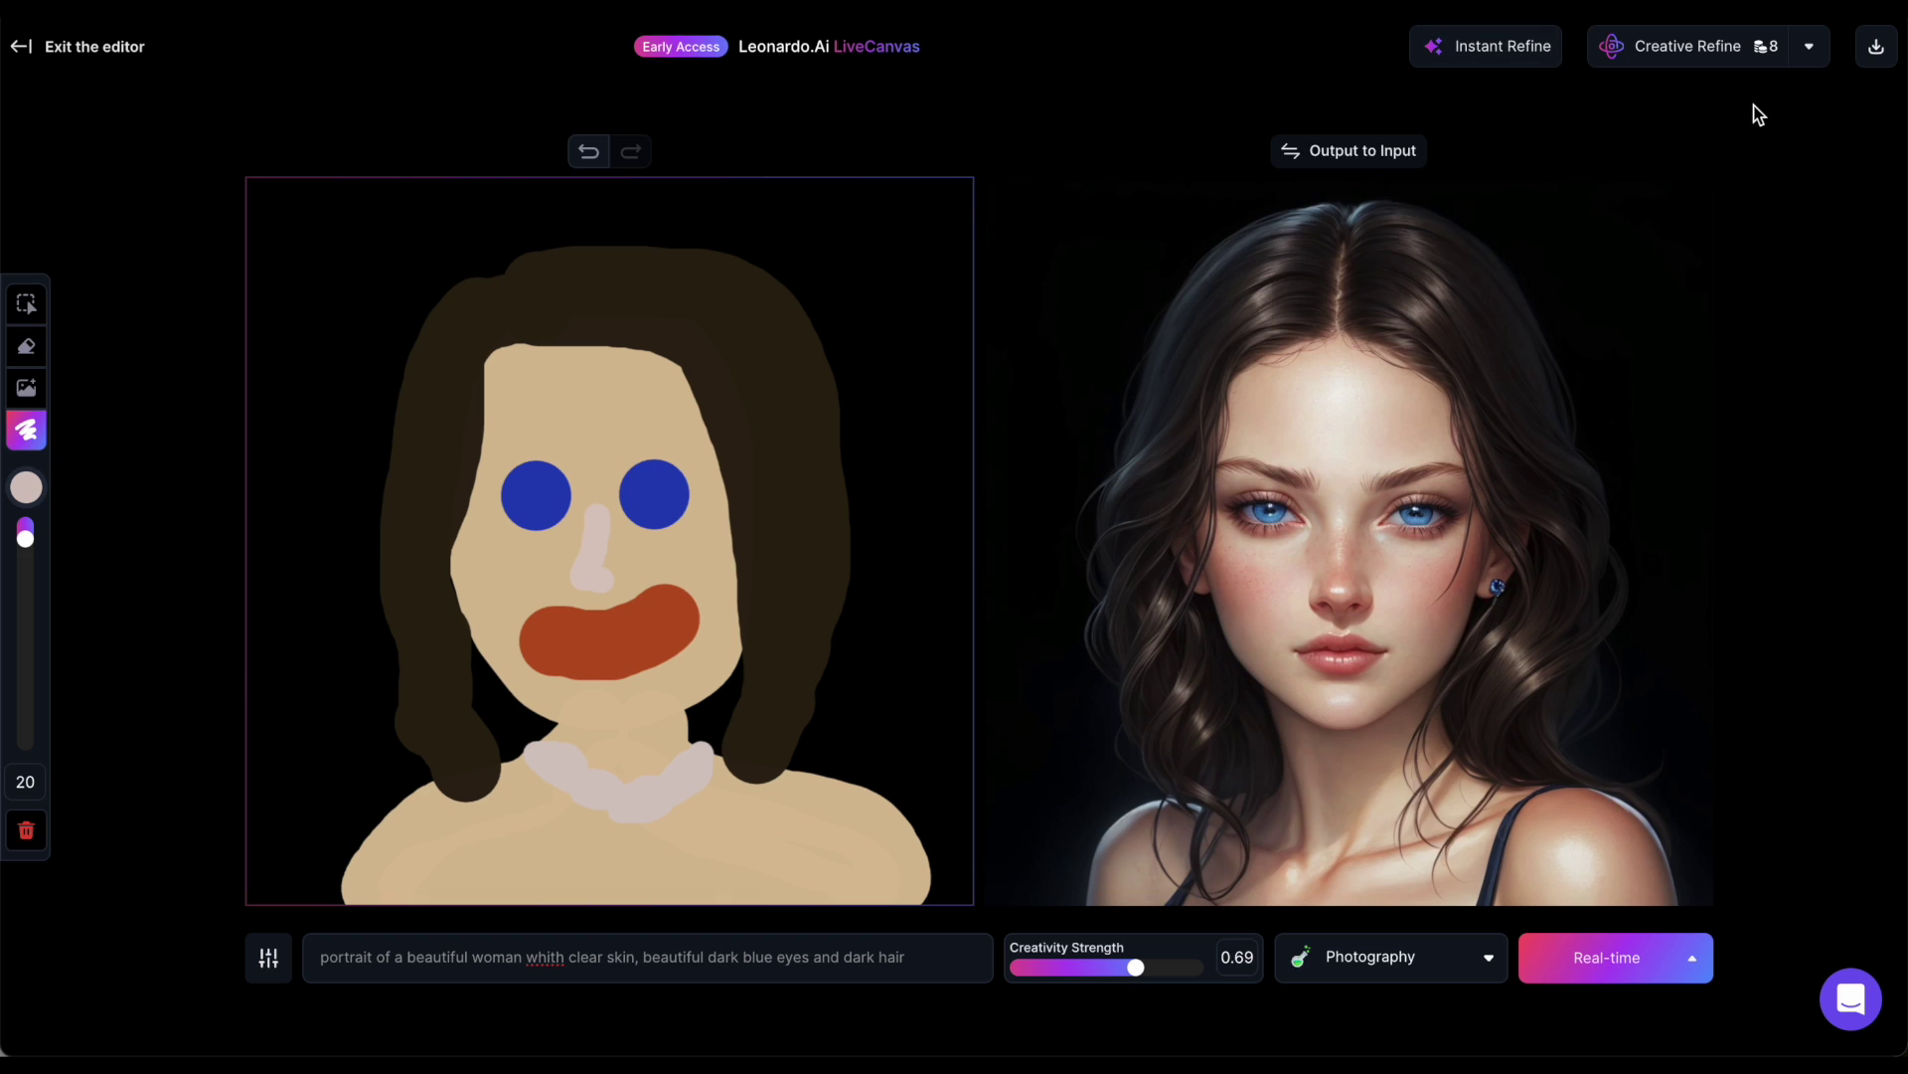
click(1716, 52)
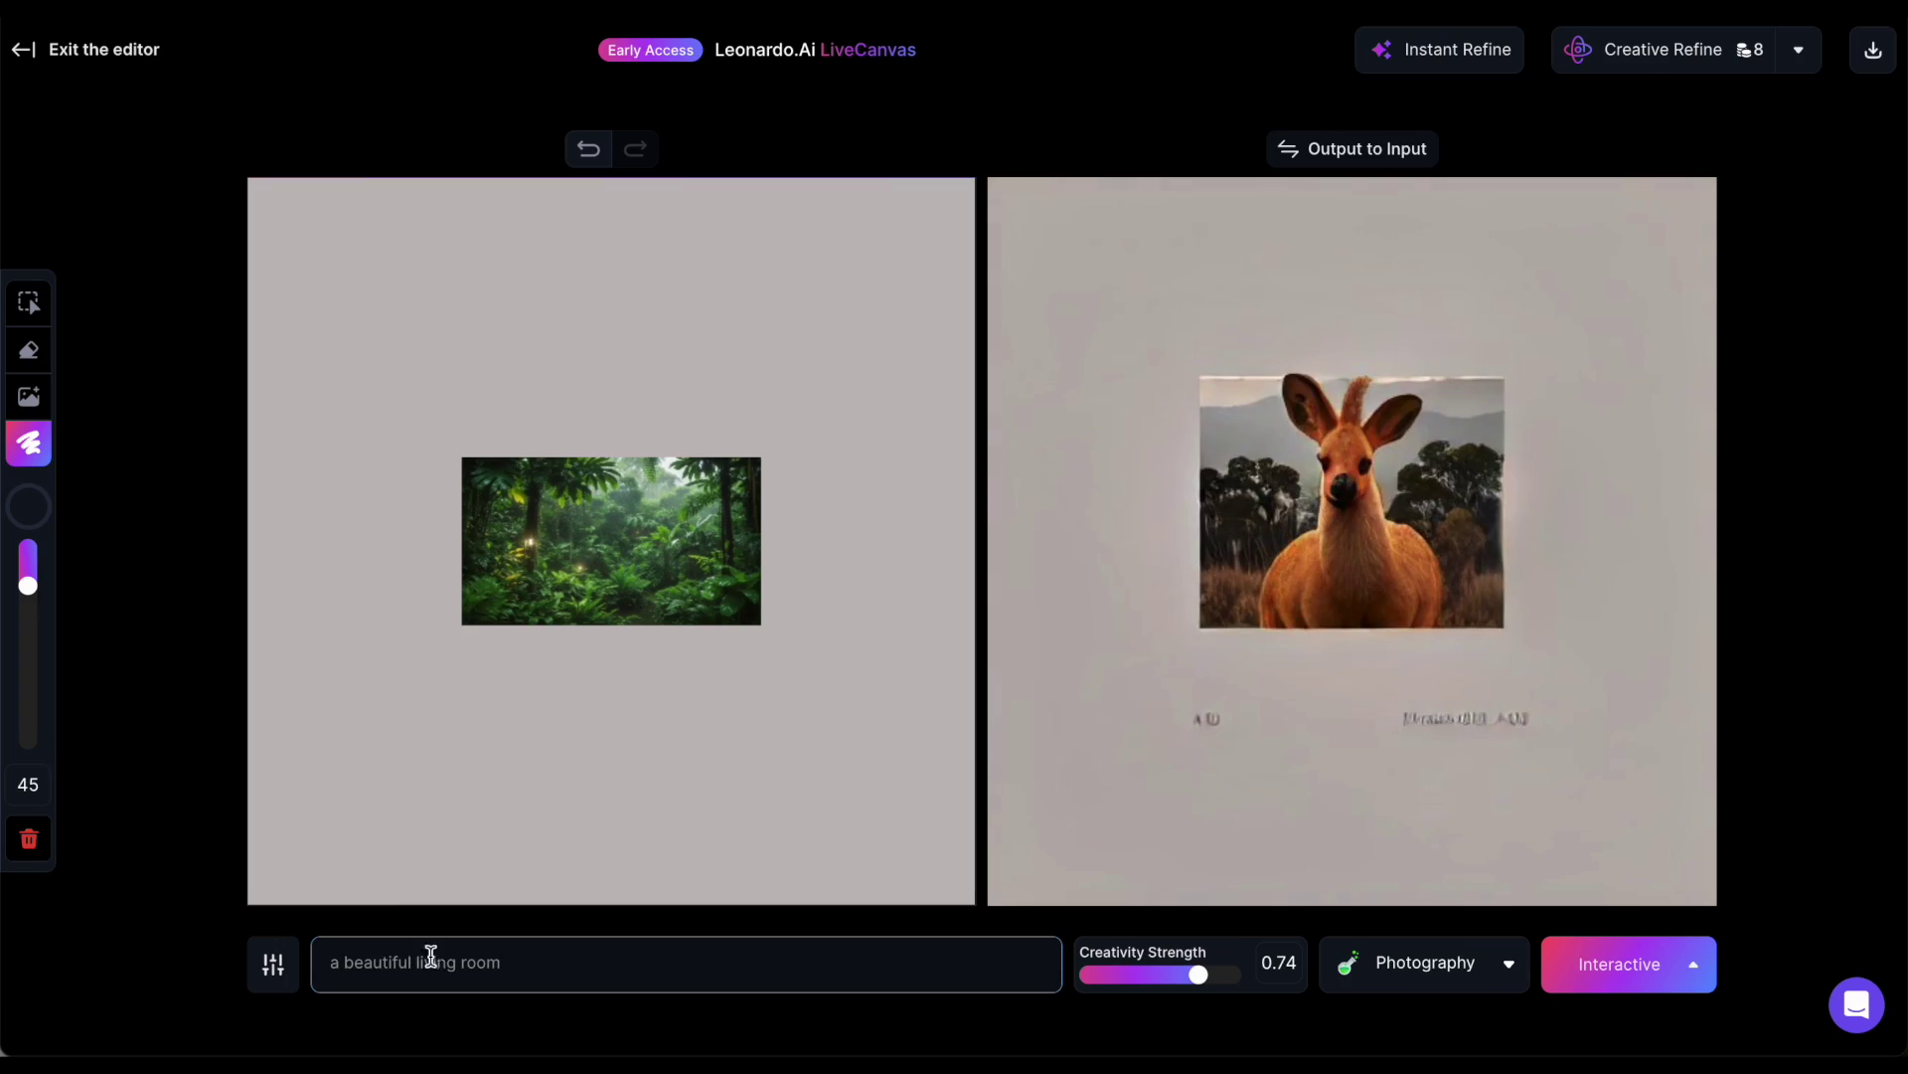
Select the whole 'a beautiful living room' prompt to re-render the jungle photo as a living room
drag(452, 962, 312, 962)
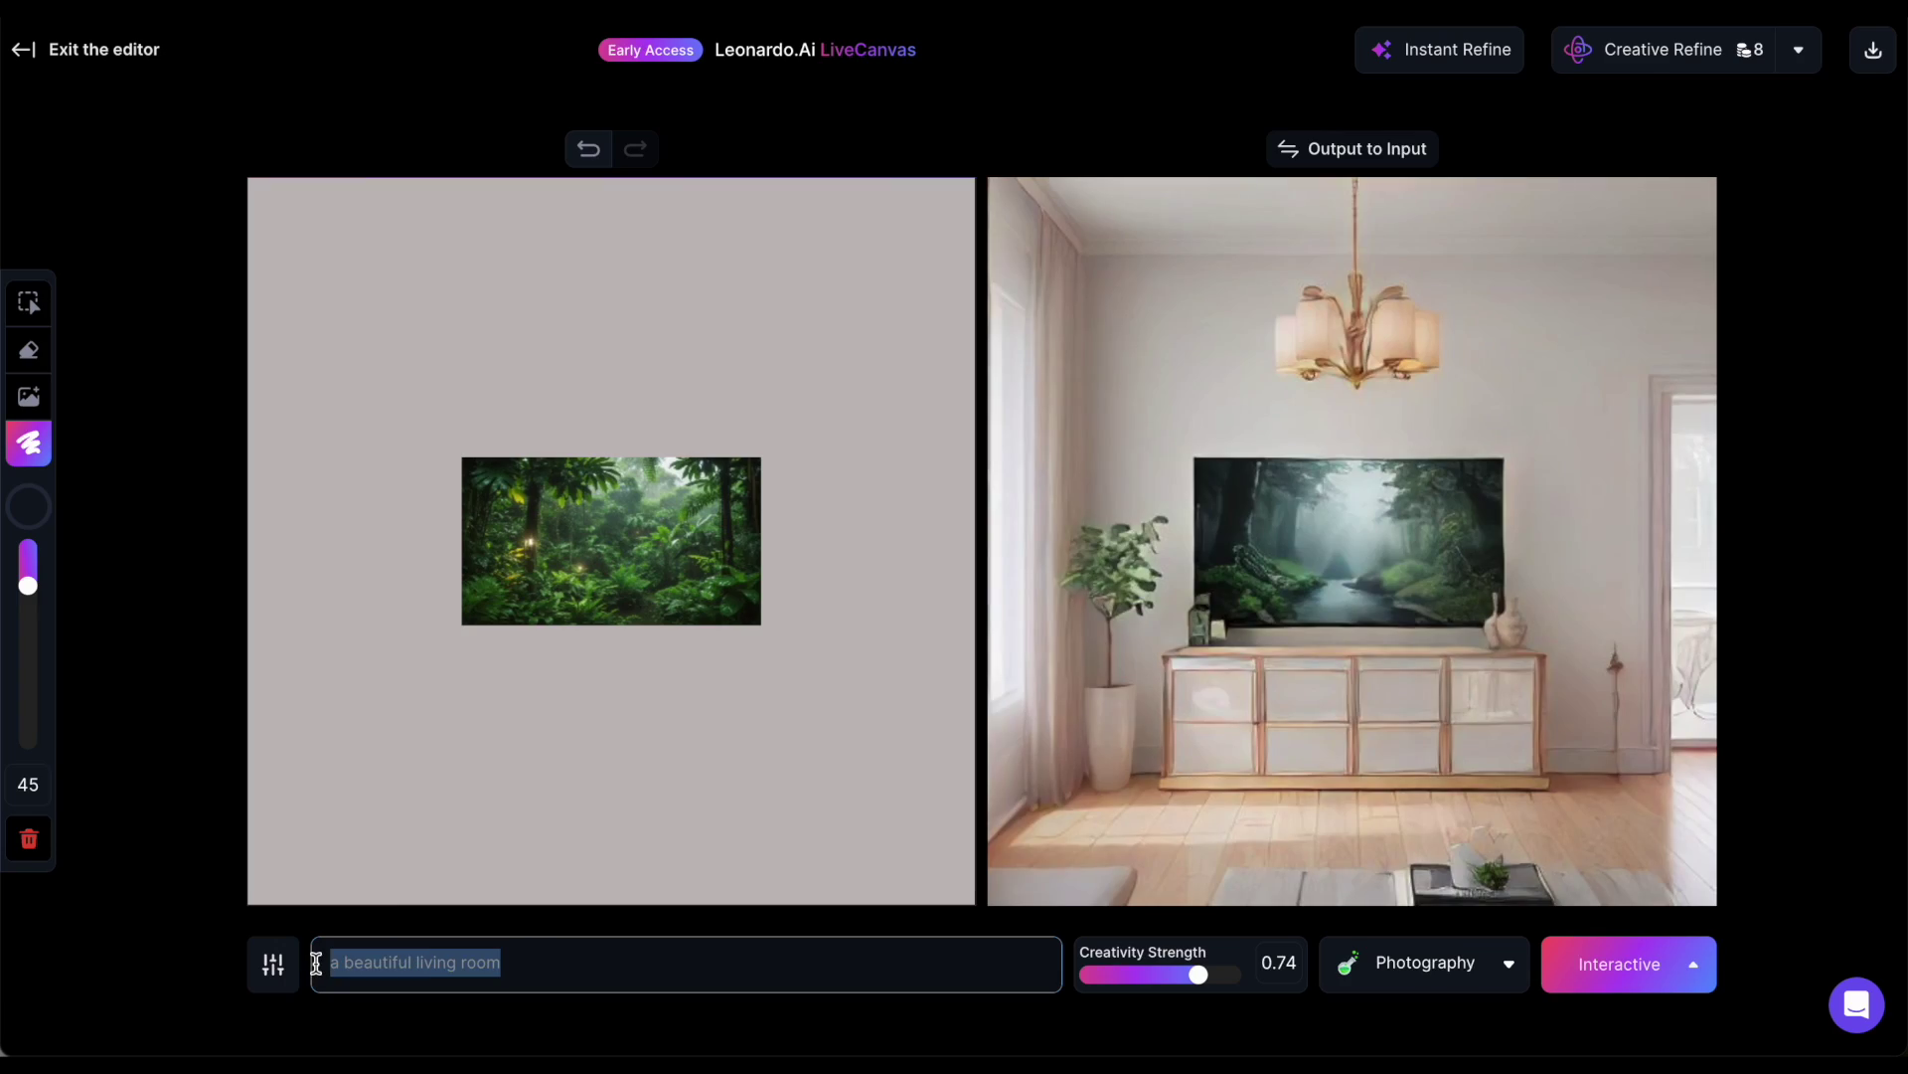